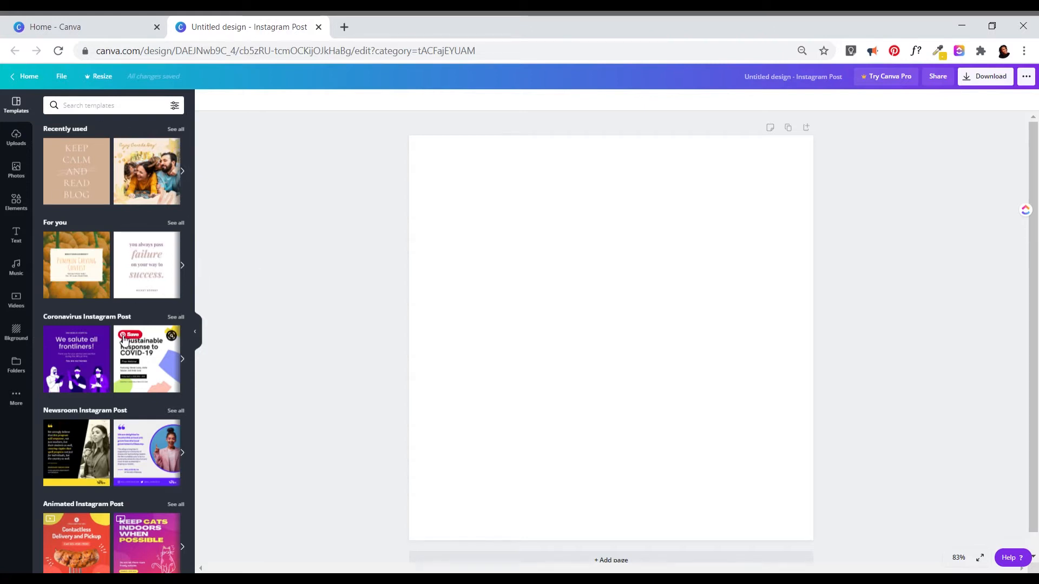
scroll(109, 272, "down", 3)
scroll(109, 271, "down", 10)
scroll(109, 271, "down", 8)
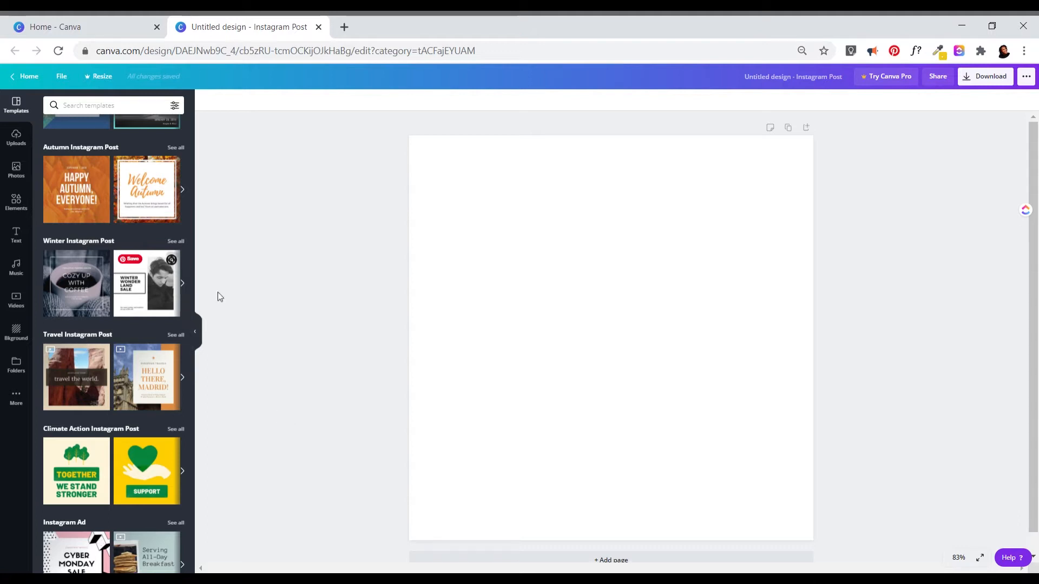
Fill the blank page's background with a custom navy blue, #143562.
left_click(19, 345)
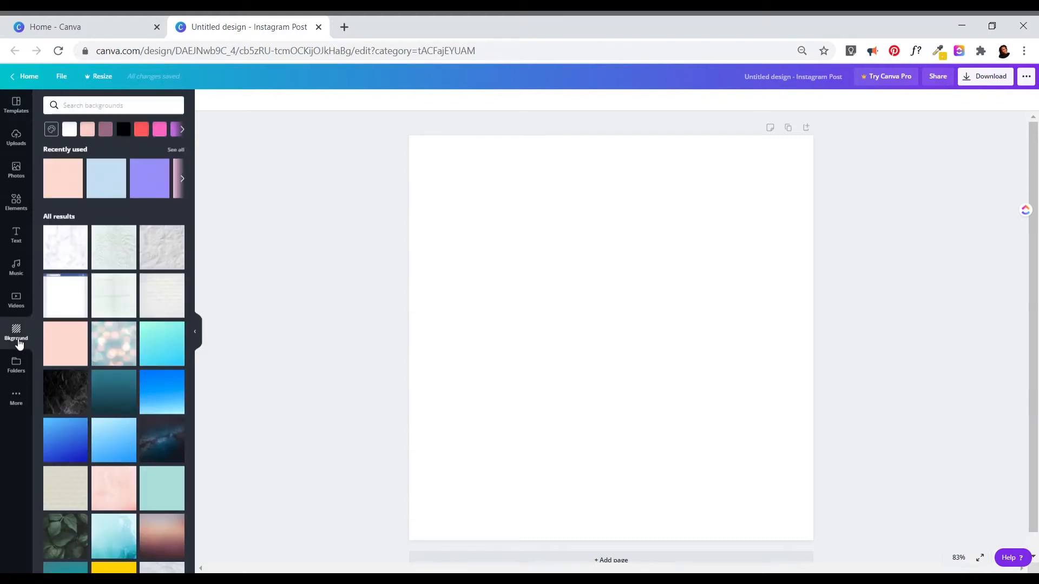
double_click(51, 132)
left_click(51, 131)
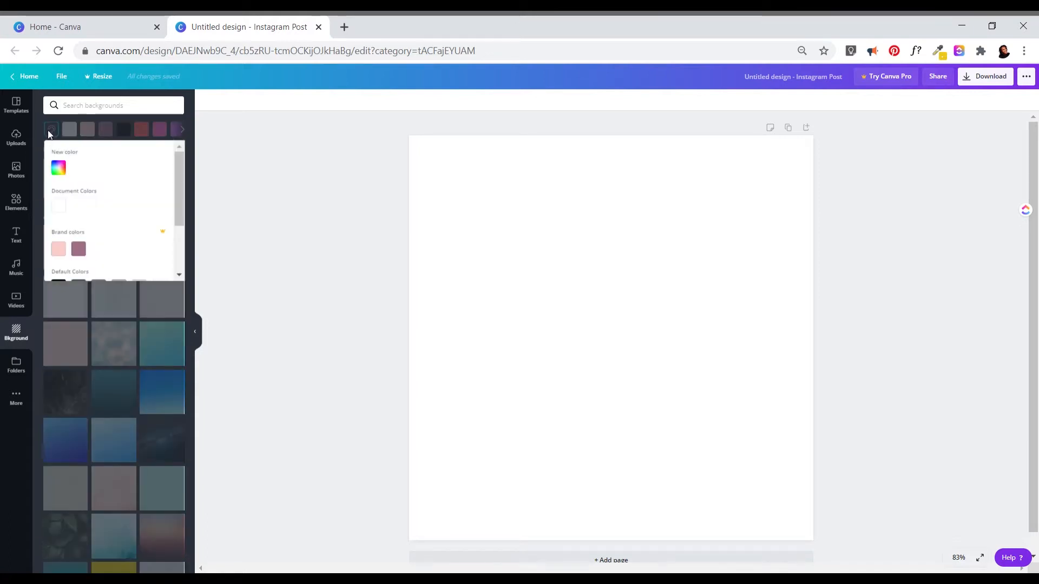
left_click(62, 176)
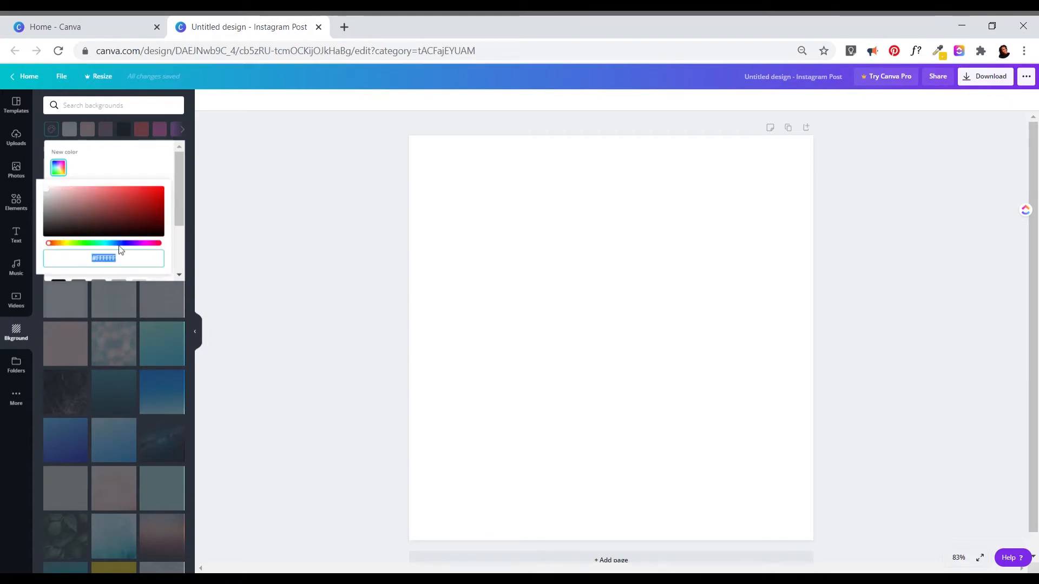
left_click(57, 244)
left_click_drag(59, 248, 118, 248)
left_click(120, 225)
left_click(139, 218)
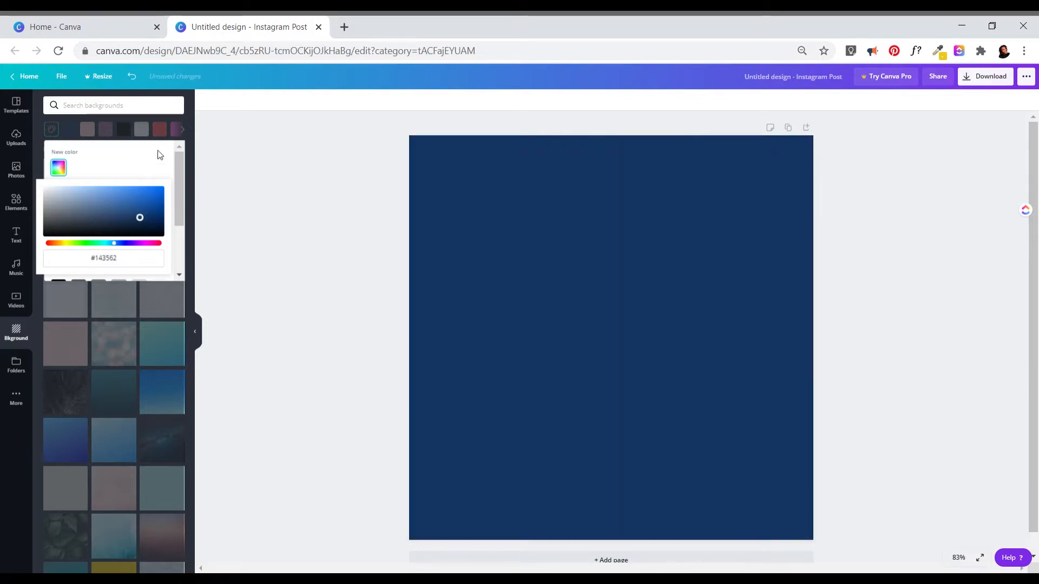
left_click(255, 253)
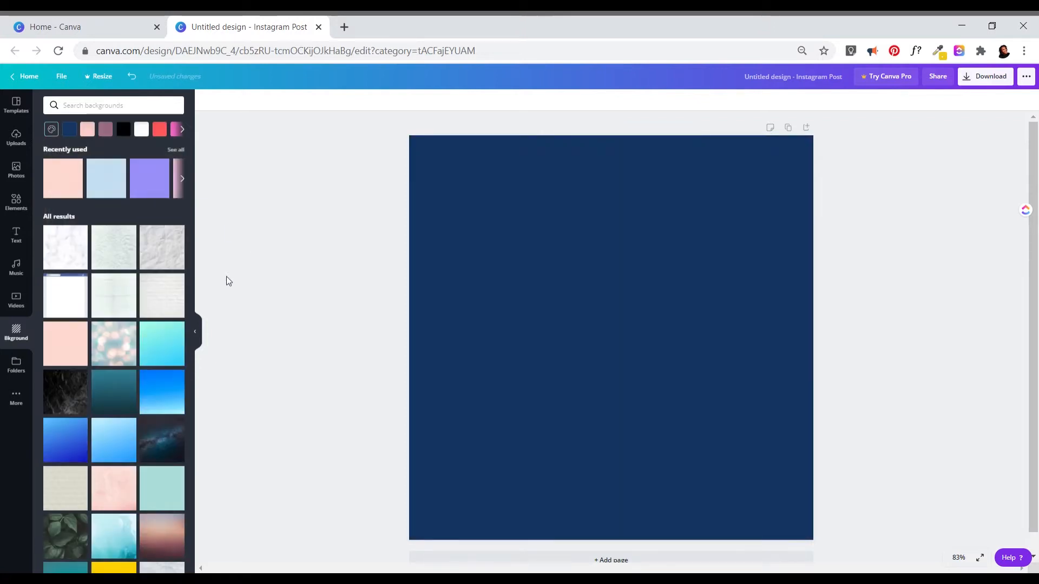
Search the elements for "diagonal stripes" and place the free striped hexagon on the page's lower-right corner, running past the edges.
left_click(17, 203)
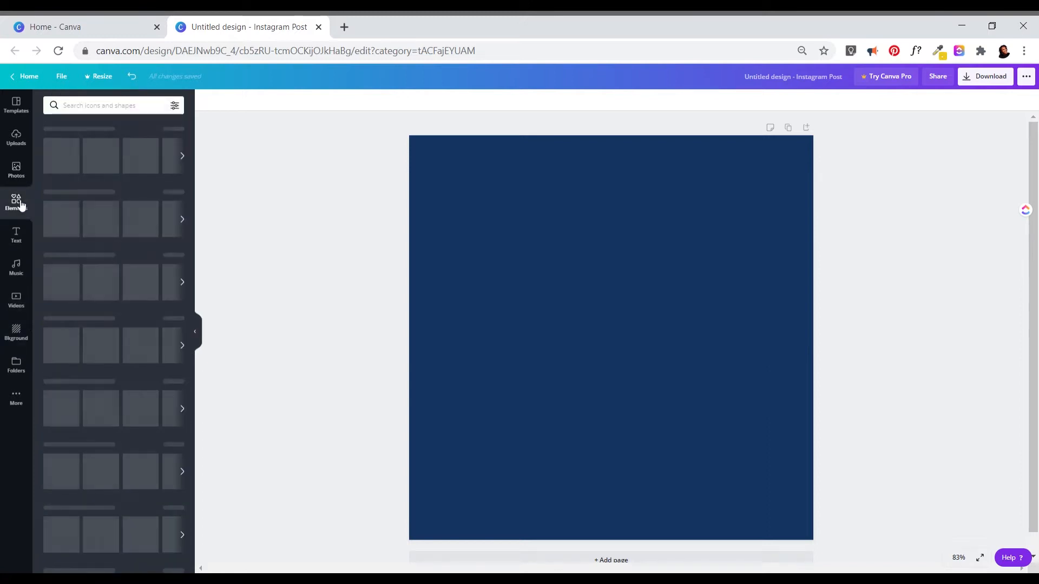
left_click(94, 108)
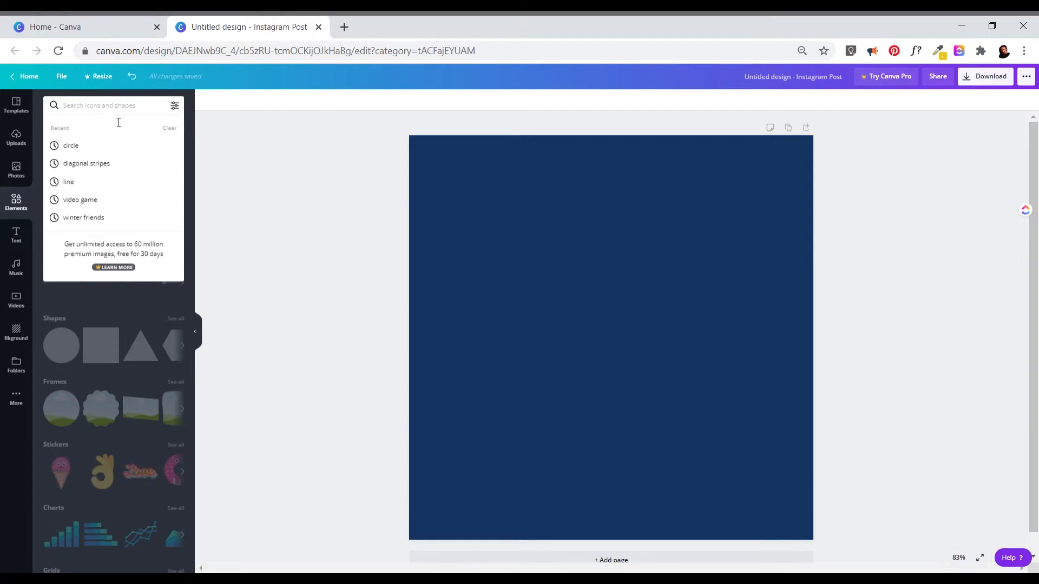
left_click(103, 163)
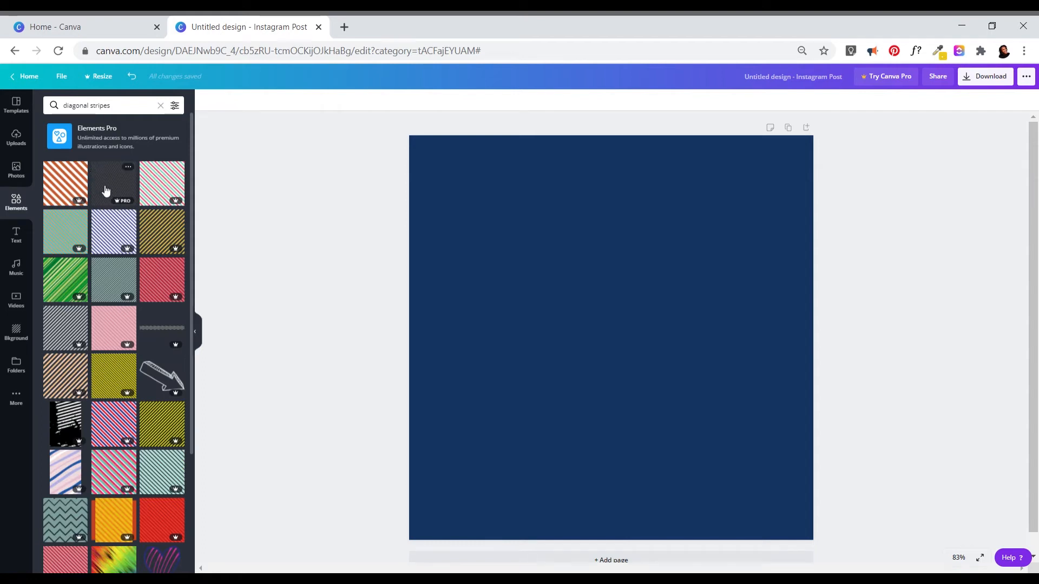
scroll(105, 190, "down", 2)
scroll(106, 189, "down", 2)
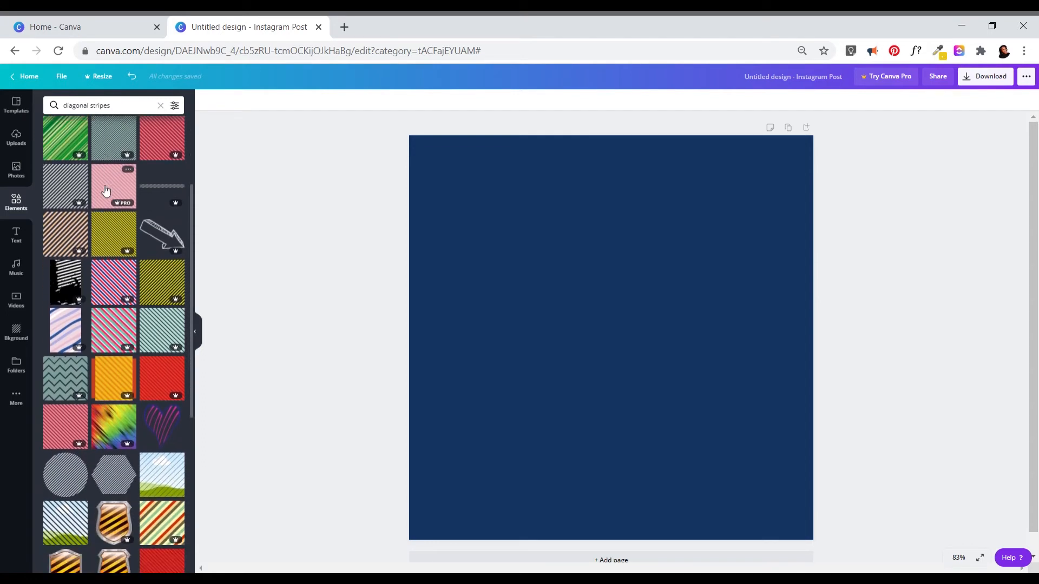
scroll(99, 336, "down", 1)
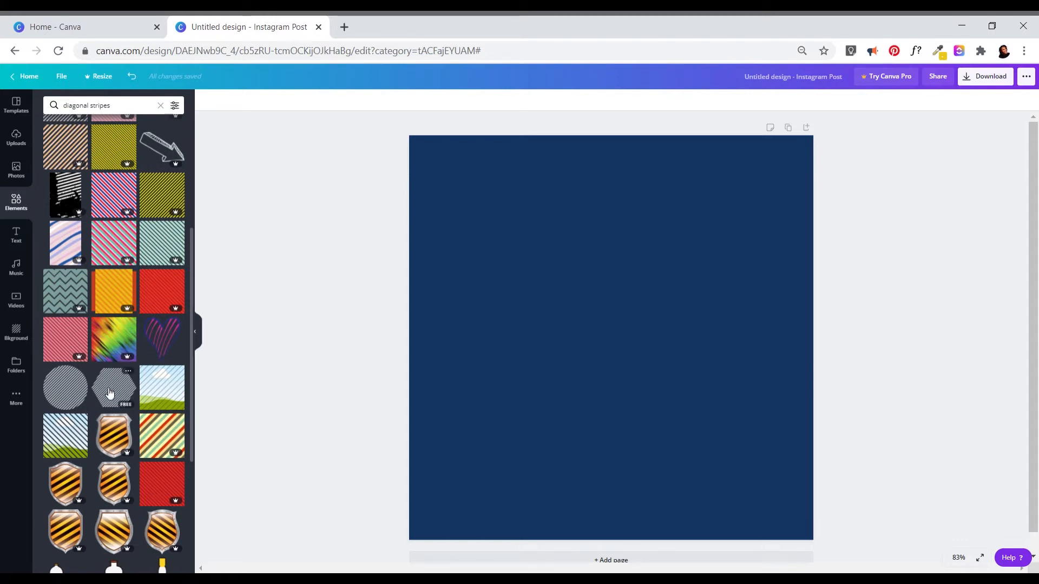
left_click_drag(109, 394, 621, 399)
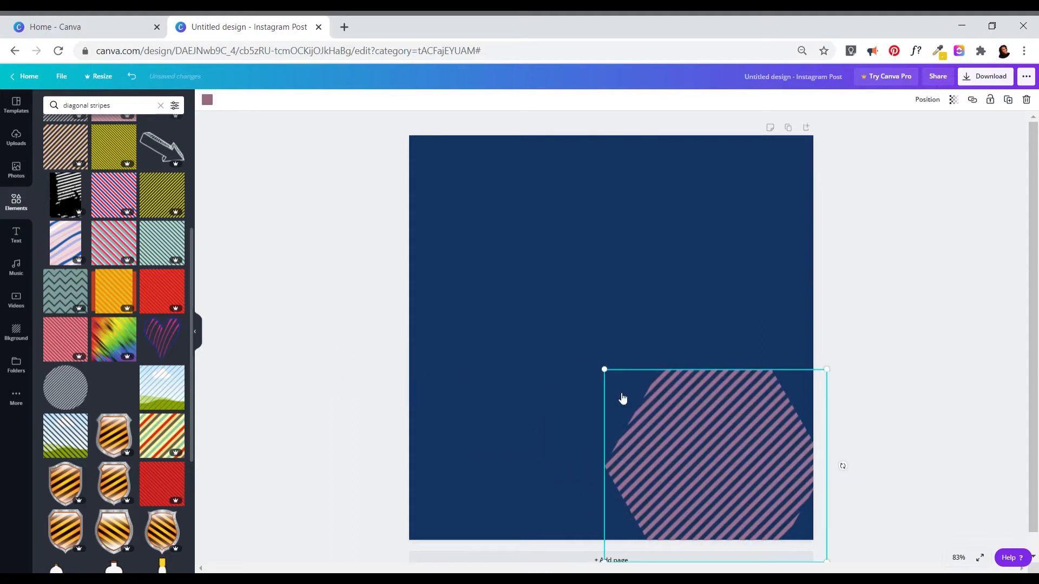
left_click_drag(675, 420, 729, 436)
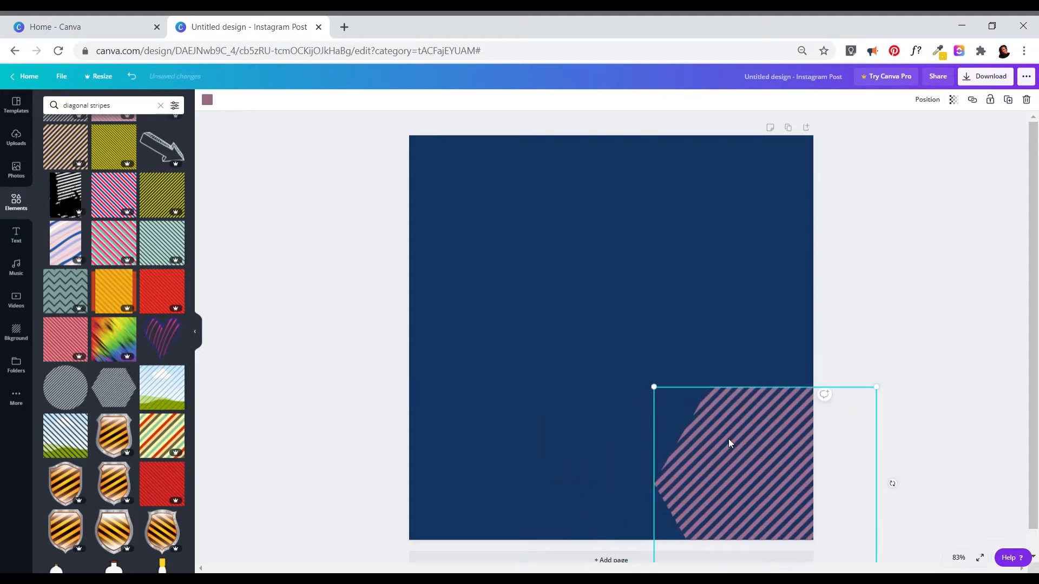
Recolor the striped hexagon white.
left_click(207, 99)
left_click(184, 286)
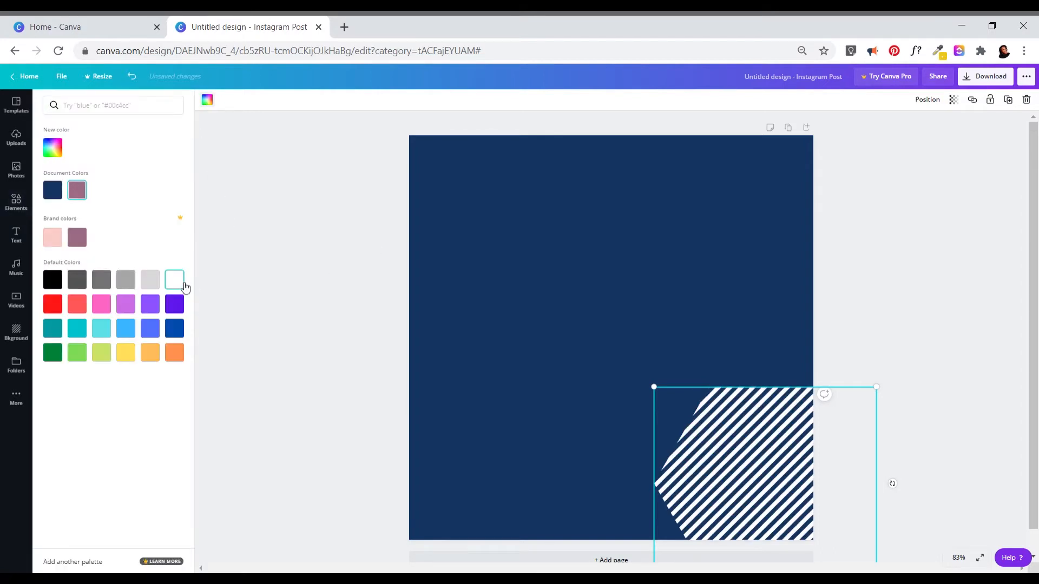
left_click(296, 344)
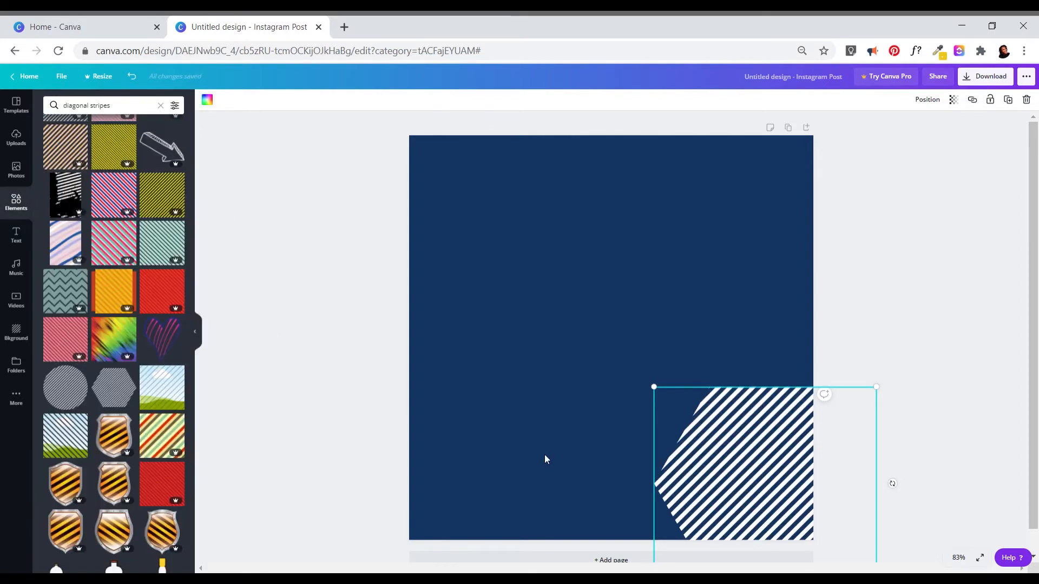
Duplicate the striped hexagon, shrink the copy and position it over the page's upper-left corner, partly past the page edge.
right_click(724, 445)
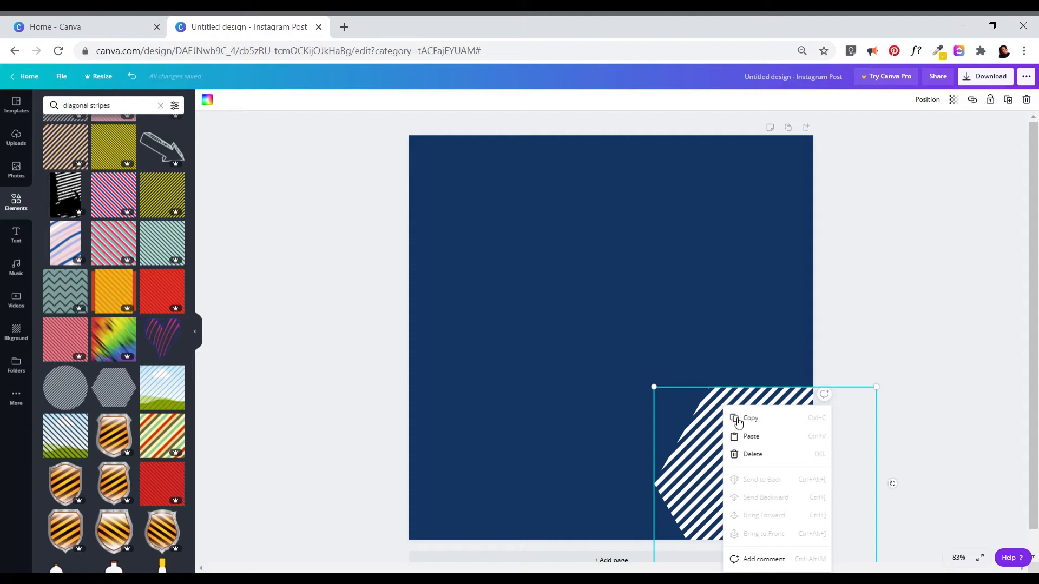
left_click(737, 419)
left_click(287, 269)
key("ctrl+v")
left_click_drag(760, 460, 448, 174)
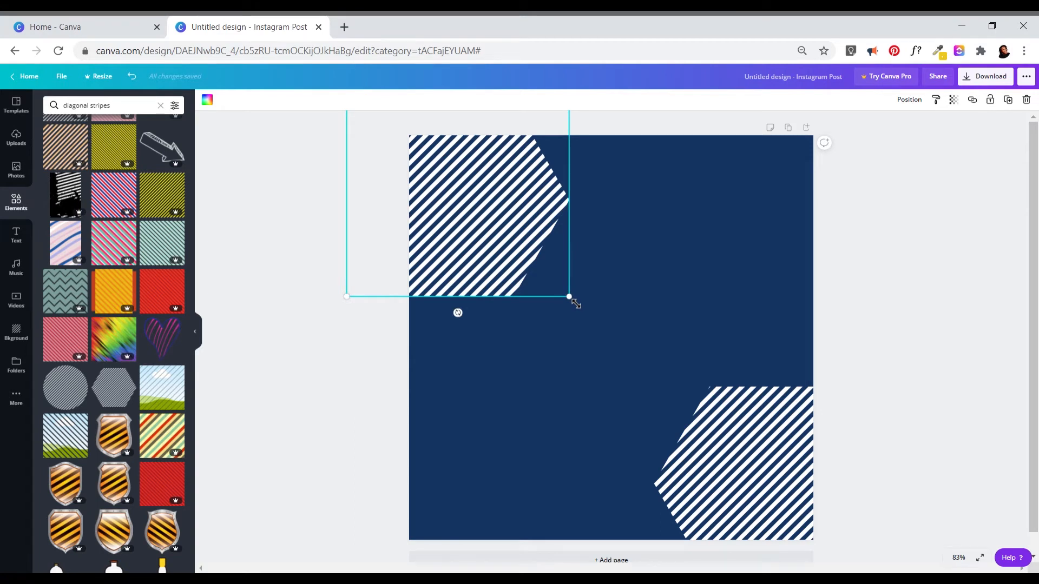
left_click_drag(575, 304, 485, 238)
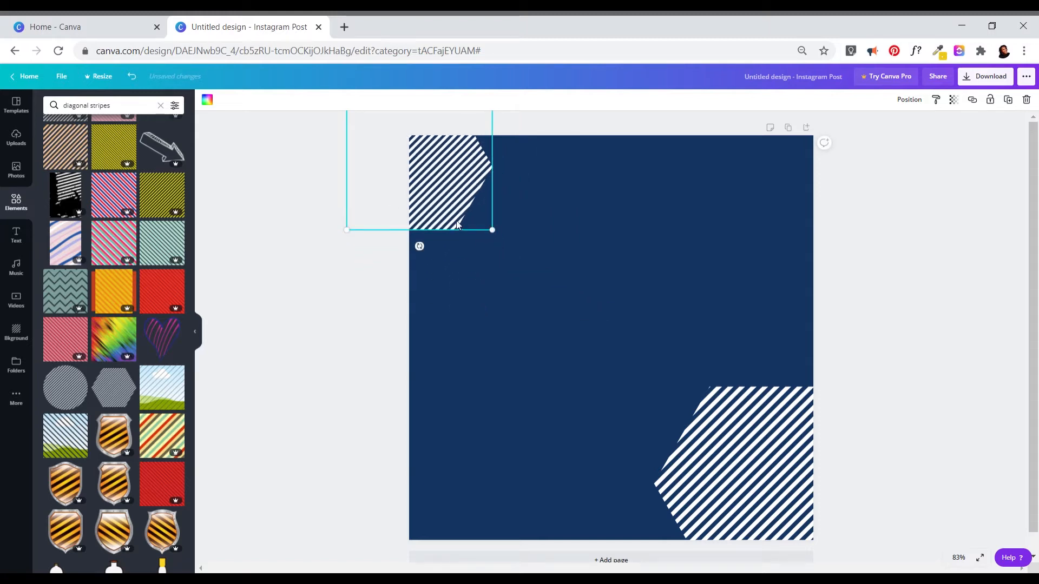
left_click_drag(440, 190, 471, 211)
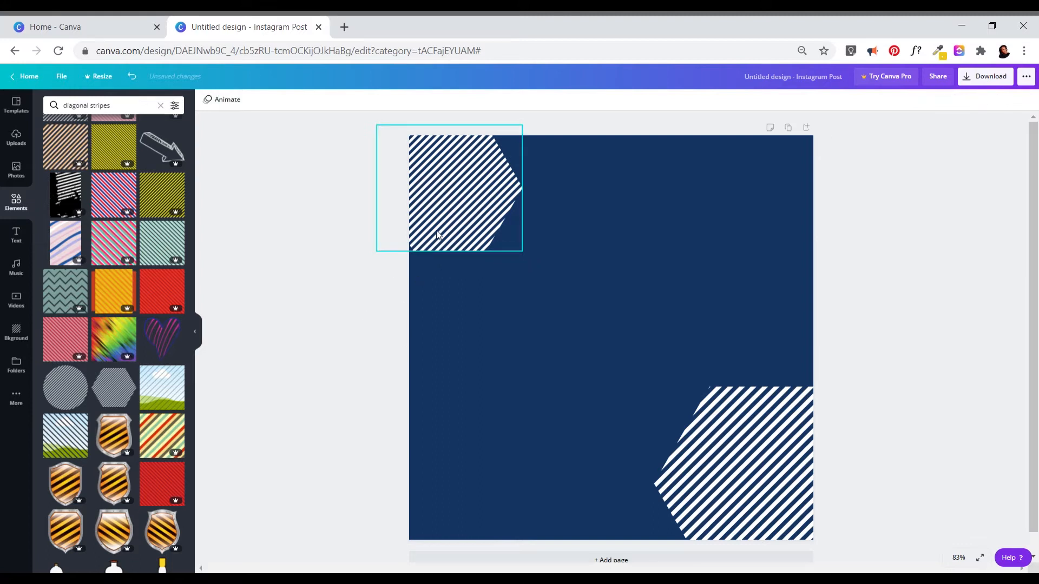
Fade the larger striped hexagon in the page's lower-right corner by lowering its transparency value.
left_click(692, 447, "shift")
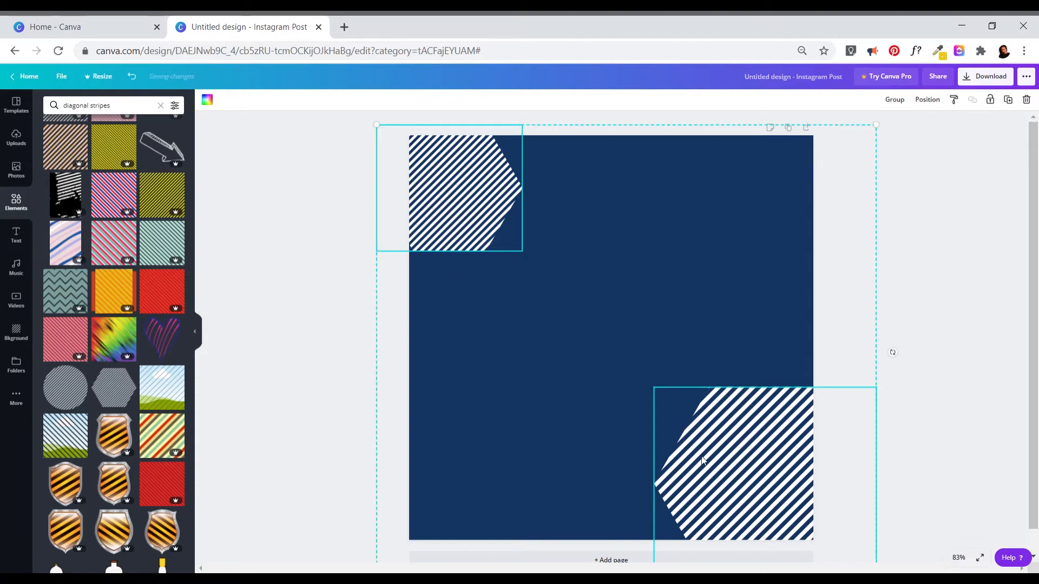
left_click(880, 219)
left_click(764, 430)
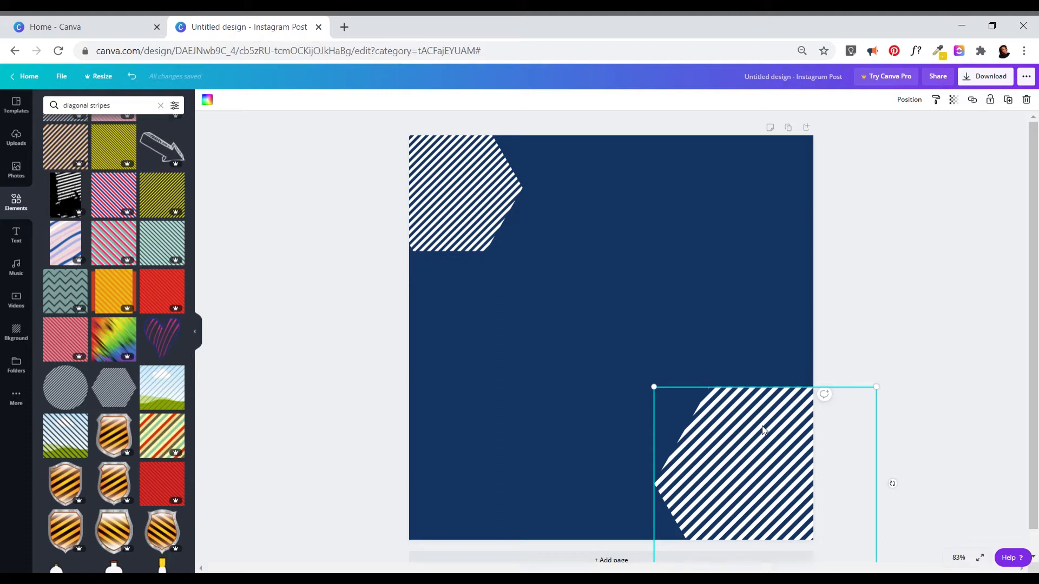
left_click(953, 100)
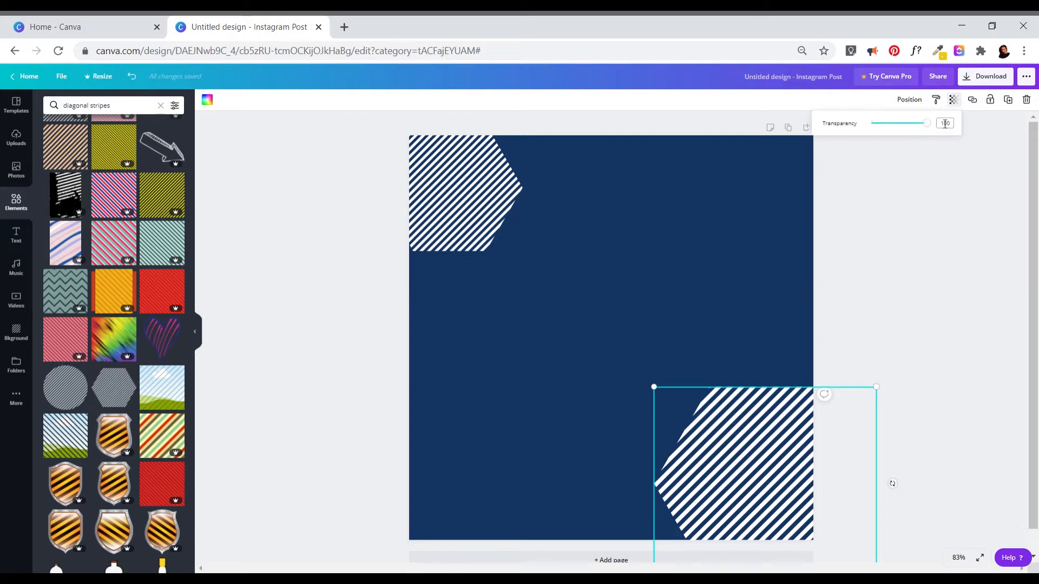
left_click(954, 106)
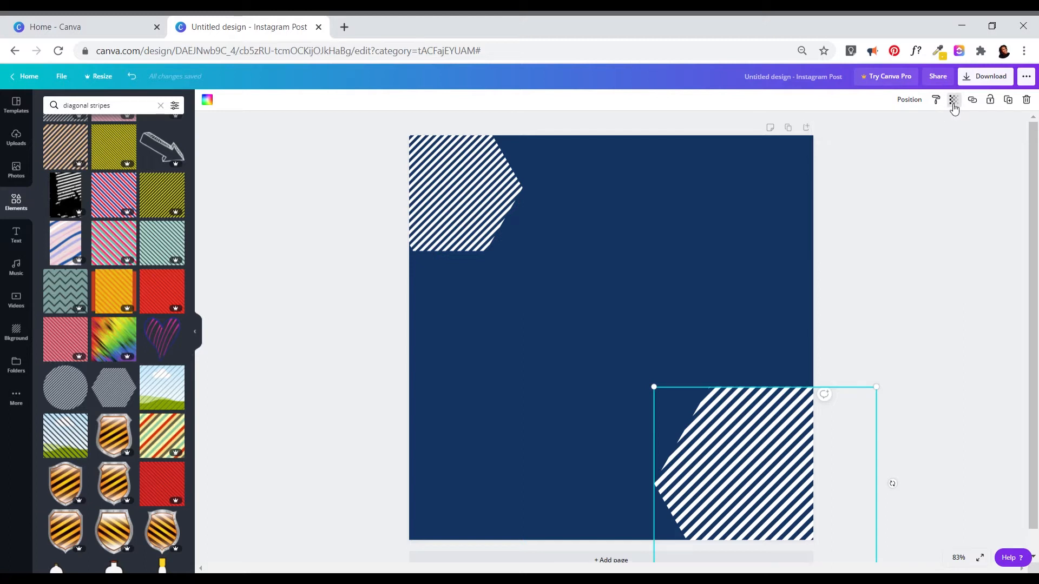
left_click(954, 106)
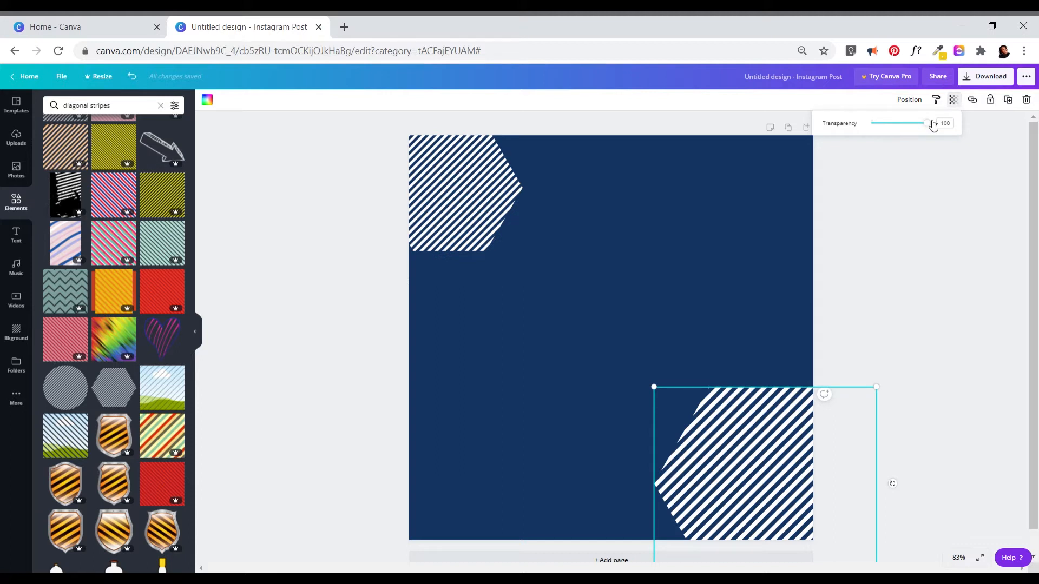
left_click_drag(930, 126, 889, 134)
Set the transparency of the smaller striped hexagon in the page's upper-left corner to 30.
left_click(452, 231)
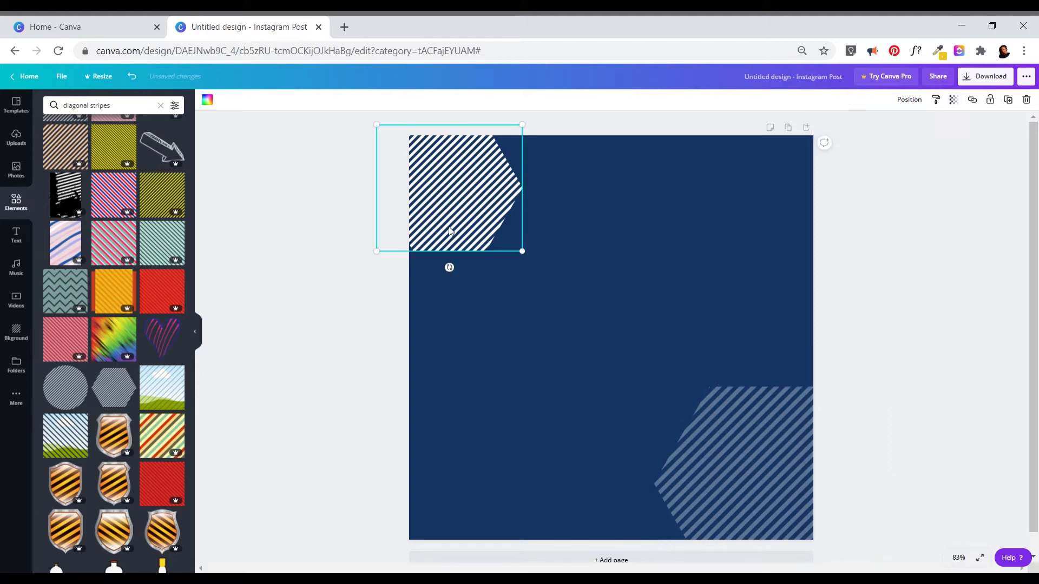
left_click(955, 104)
left_click(946, 124)
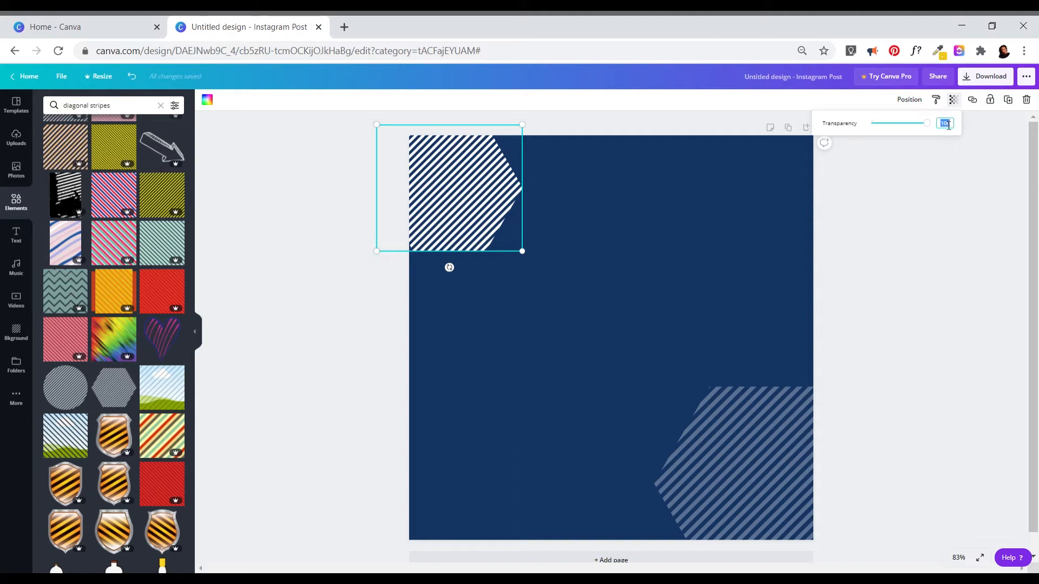
type("30")
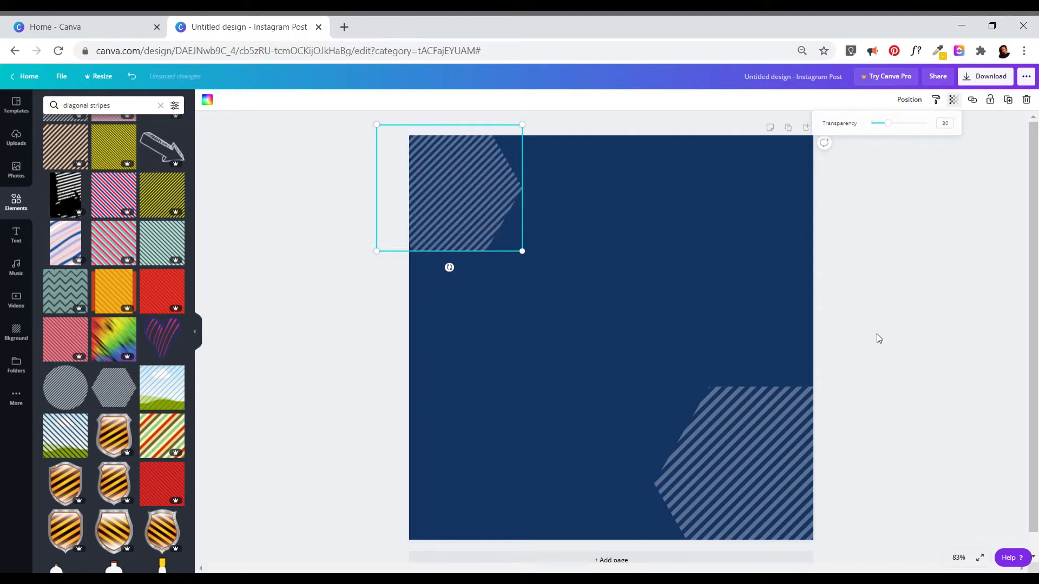
left_click(849, 334)
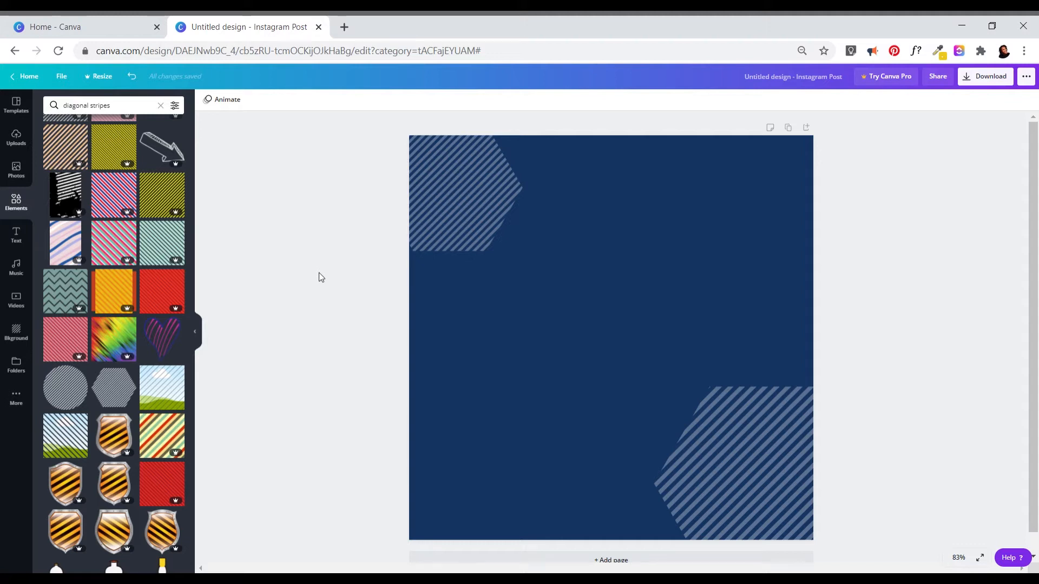
Search the elements for "video game" and add the free pink and blue handheld console to the upper middle of the page.
left_click(16, 200)
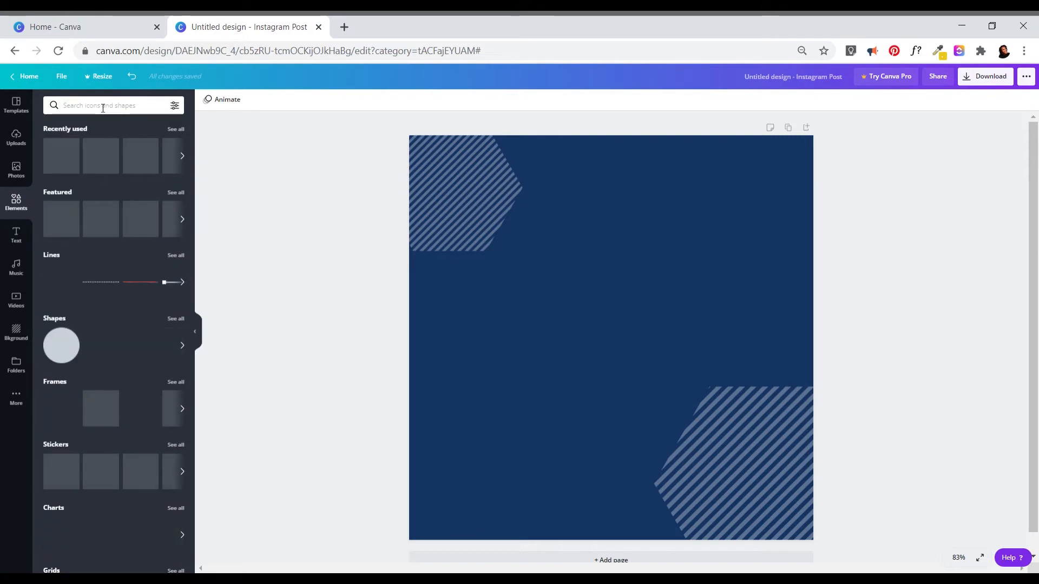
left_click(103, 108)
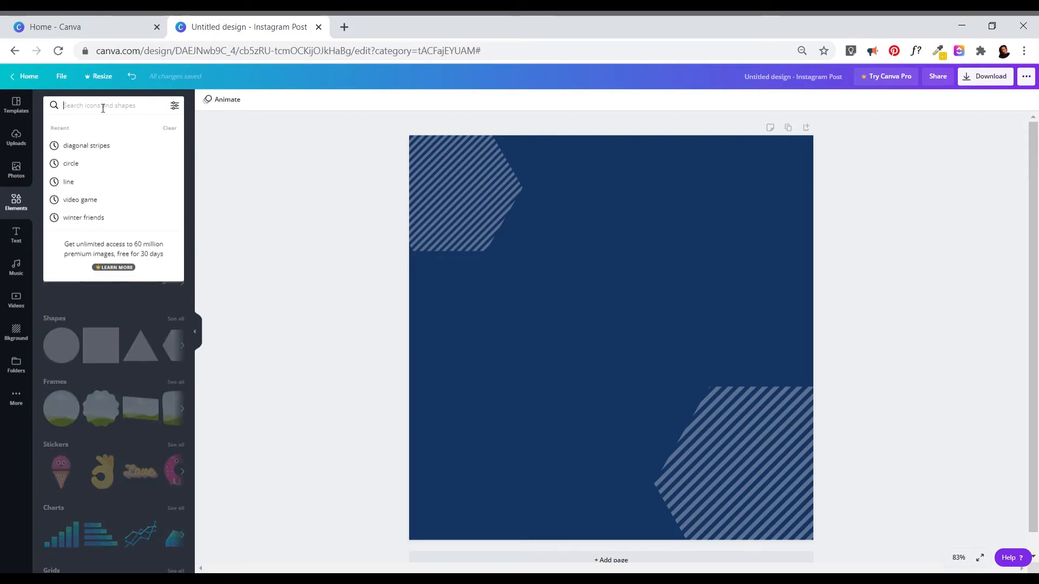
left_click(101, 200)
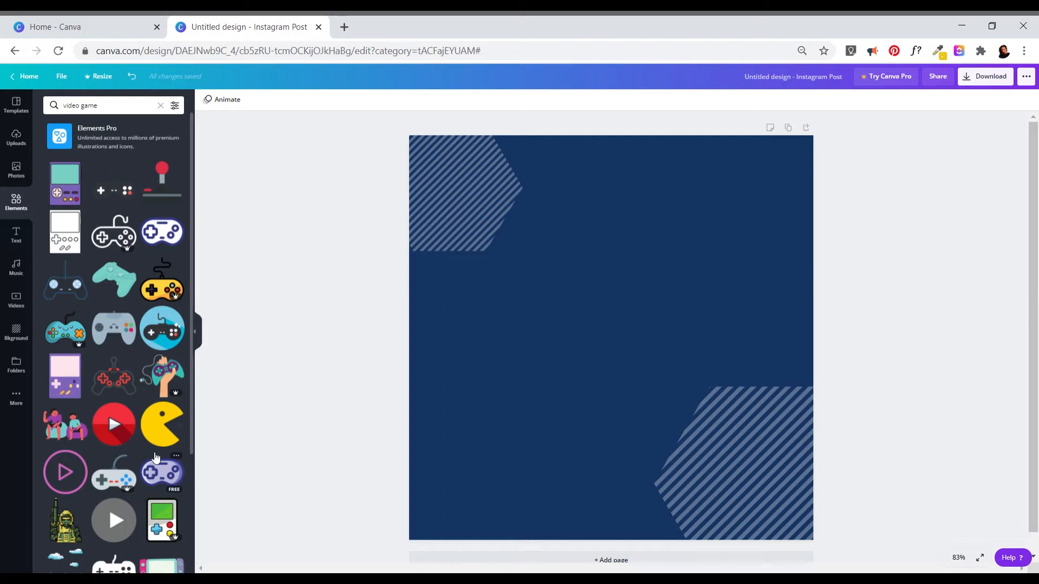
scroll(139, 277, "down", 1)
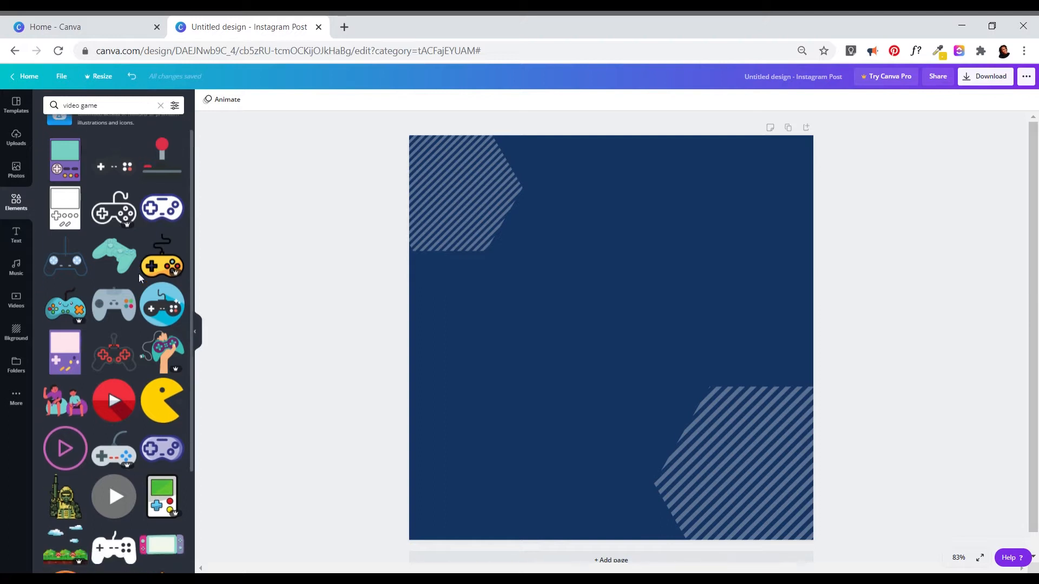
scroll(139, 274, "down", 4)
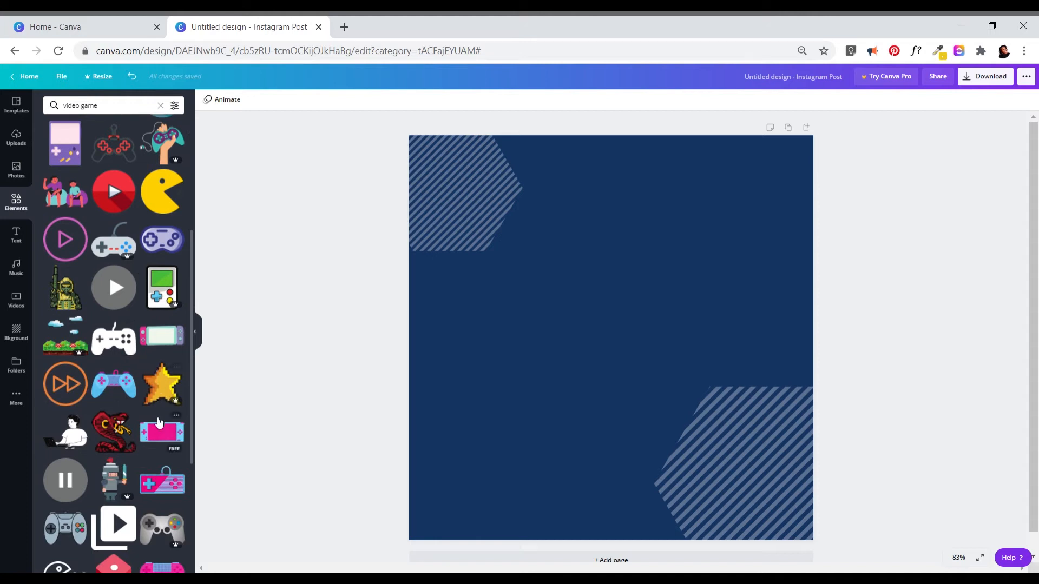
scroll(158, 428, "down", 1)
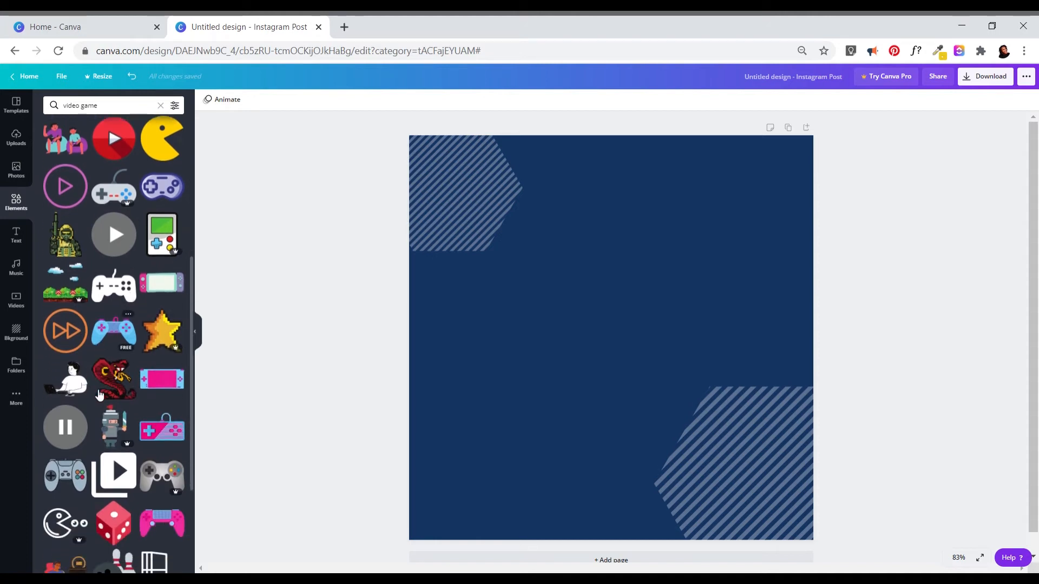
left_click_drag(154, 385, 534, 236)
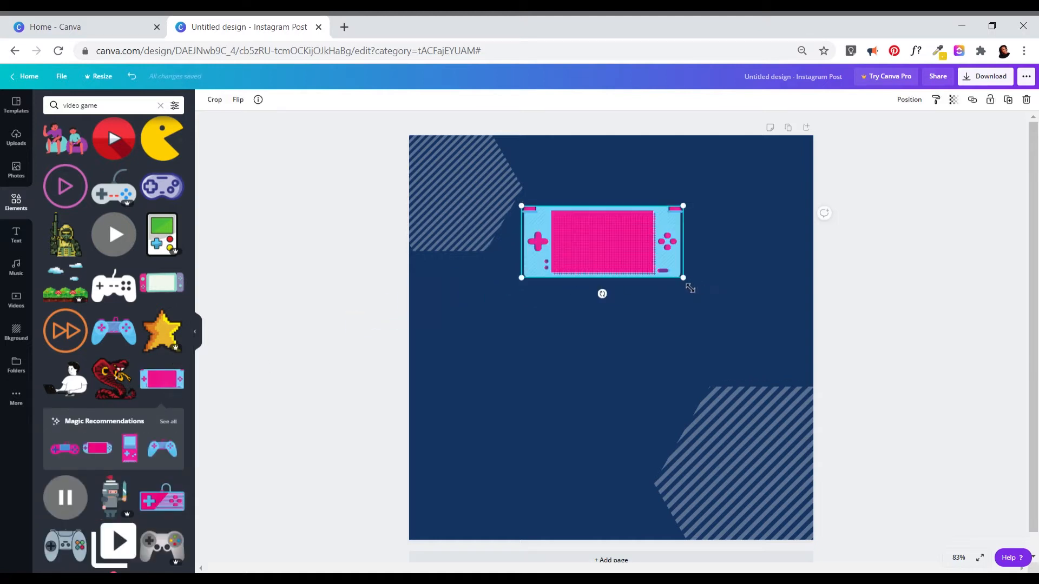
Enlarge the handheld console to span most of the page width and centre it horizontally in the page's upper half.
left_click_drag(689, 289, 691, 284)
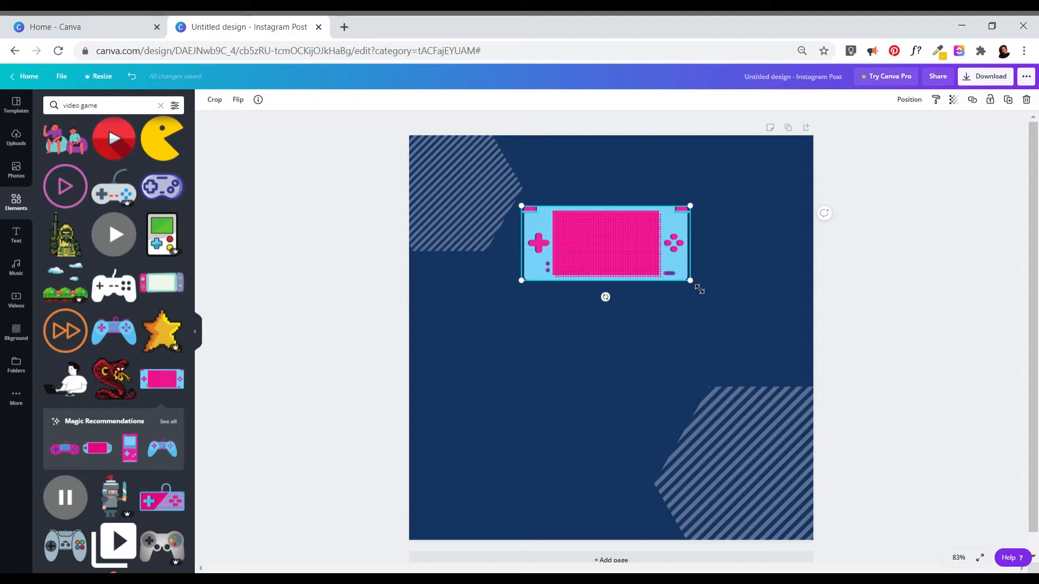
left_click_drag(699, 289, 783, 381)
left_click_drag(713, 261, 652, 247)
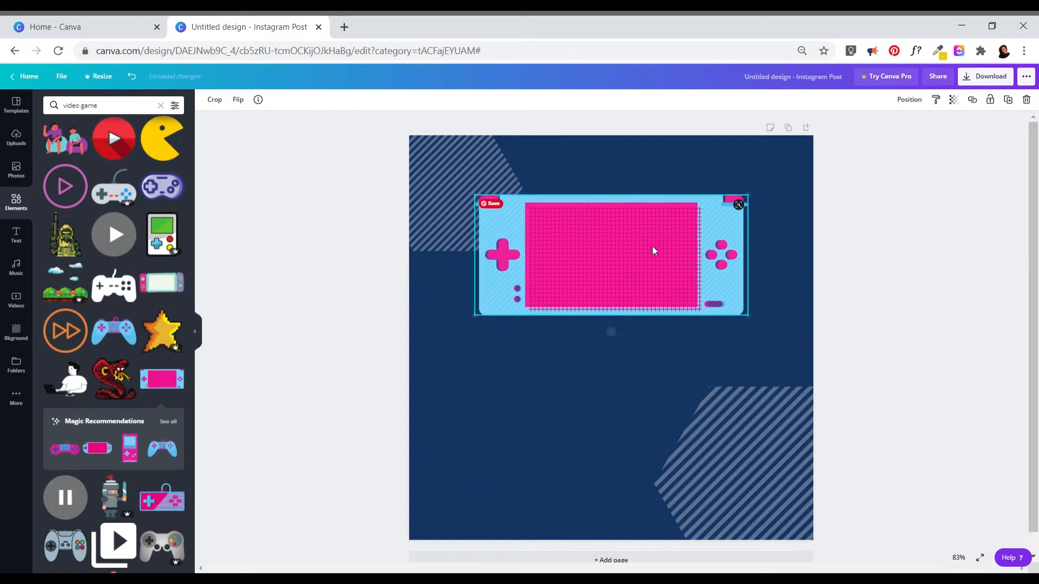
left_click_drag(483, 327, 438, 353)
left_click_drag(491, 307, 530, 300)
left_click_drag(457, 325, 430, 336)
left_click_drag(503, 297, 512, 306)
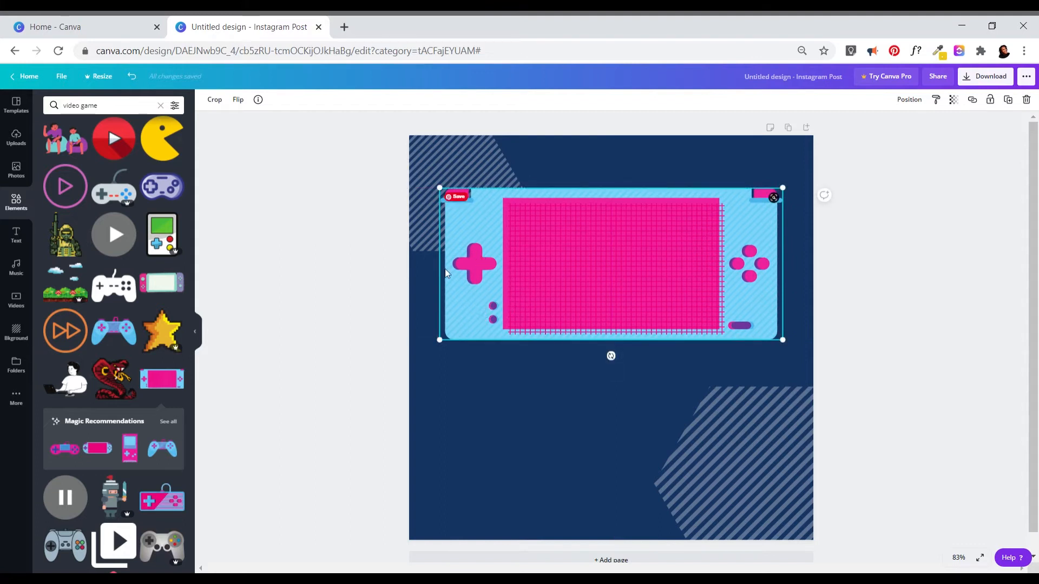
left_click(381, 320)
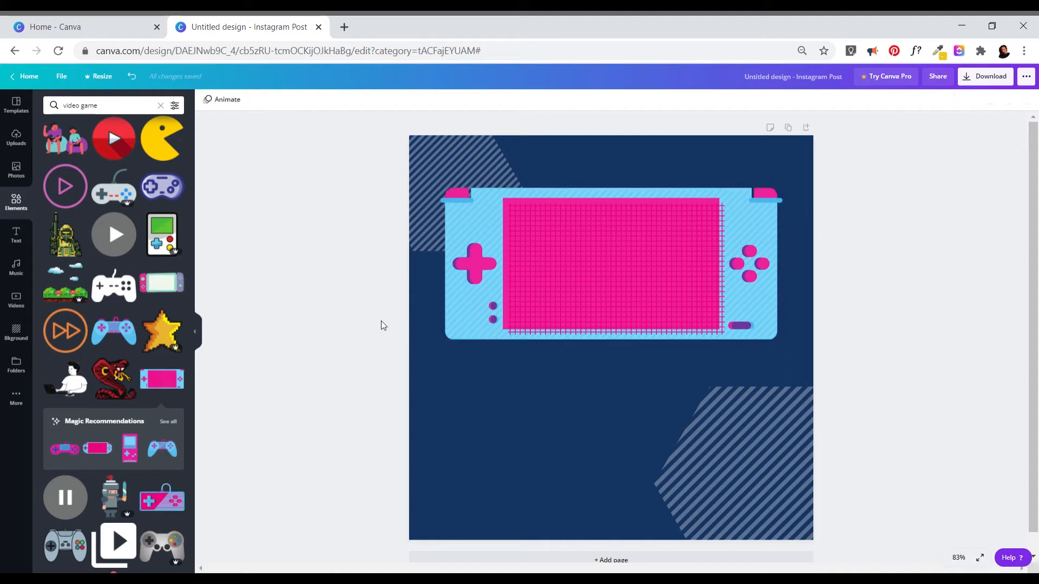
Search the elements for "circle", add the free thin circle outline and shrink it at the page's left edge, overlapping the console.
double_click(92, 106)
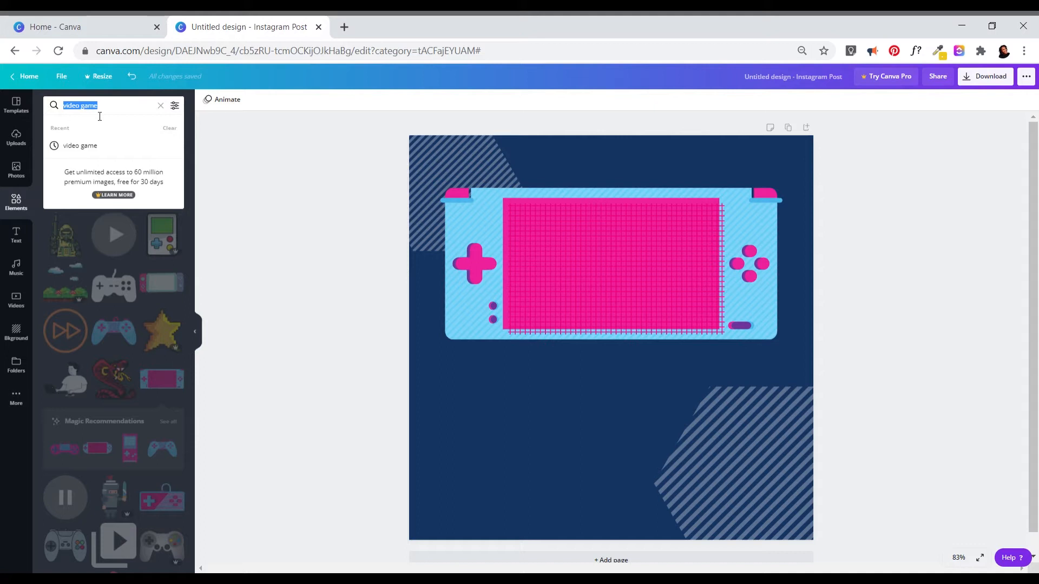
type("circle")
left_click(72, 146)
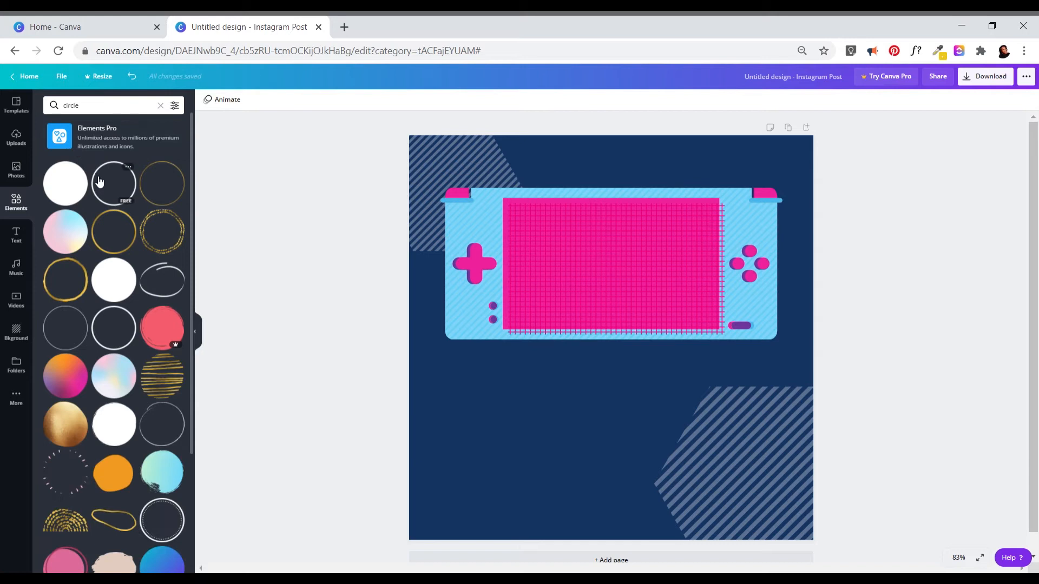
left_click_drag(101, 182, 408, 365)
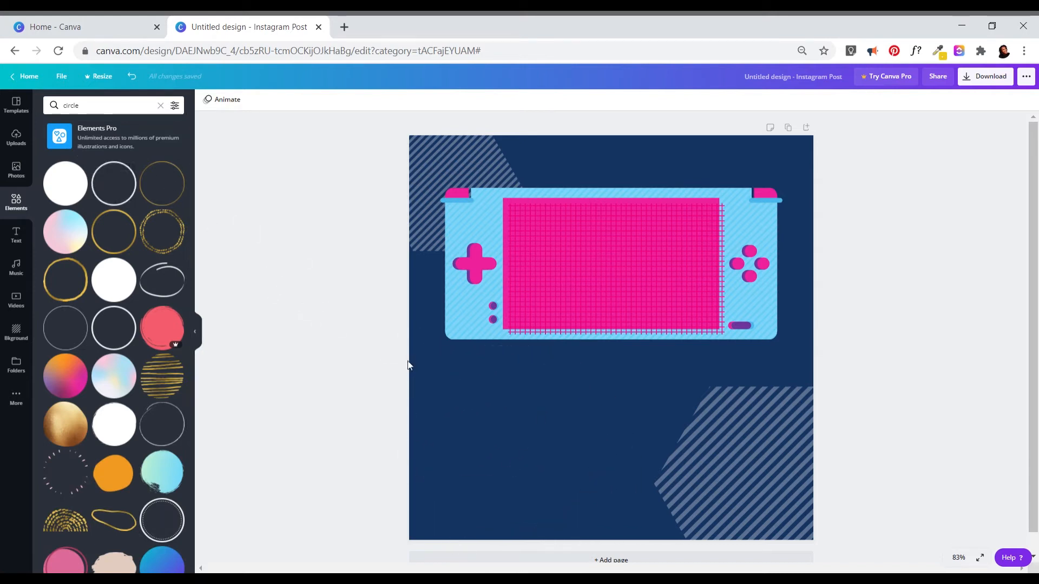
left_click_drag(120, 196, 366, 256)
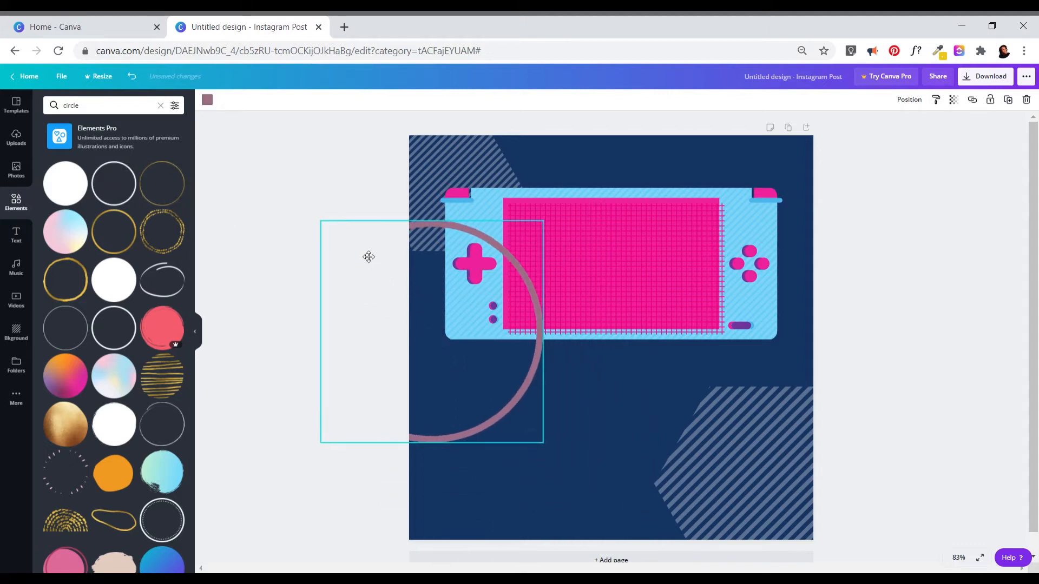
left_click_drag(325, 228, 399, 253)
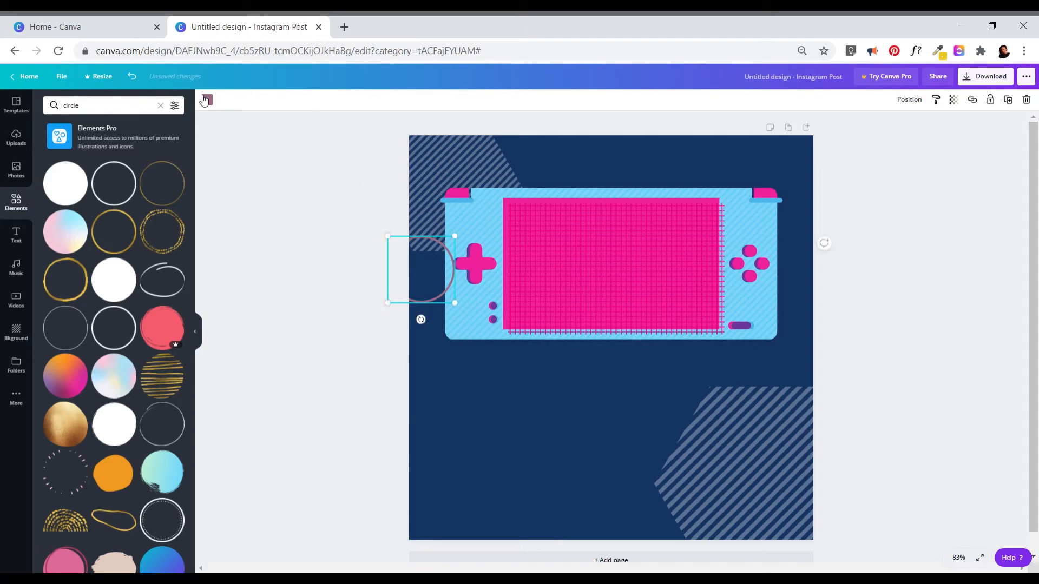
Recolour the circle outline white and nudge it slightly down along the page's left edge.
left_click(207, 100)
left_click(100, 189)
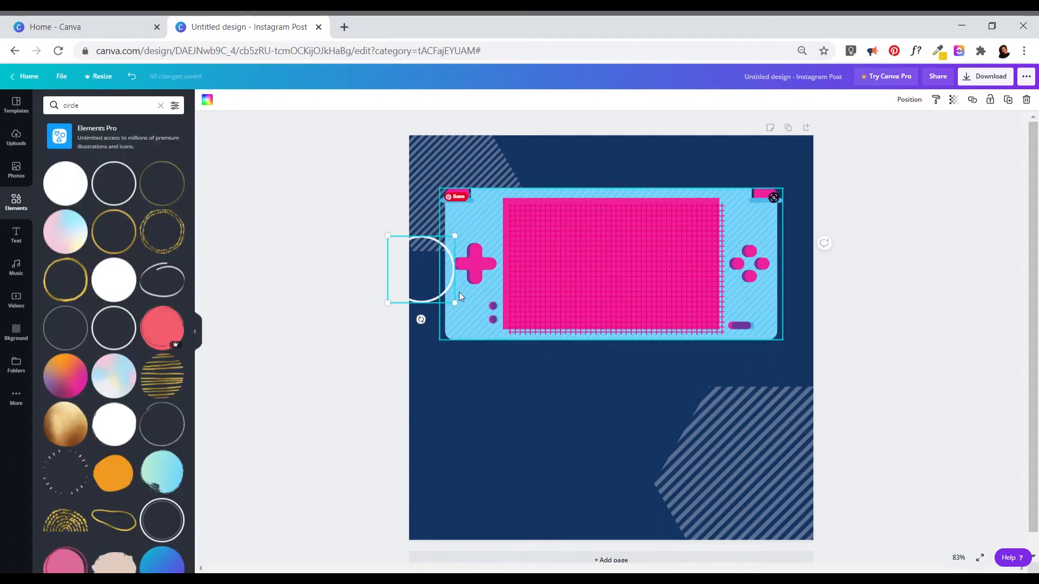
left_click_drag(422, 306, 423, 309)
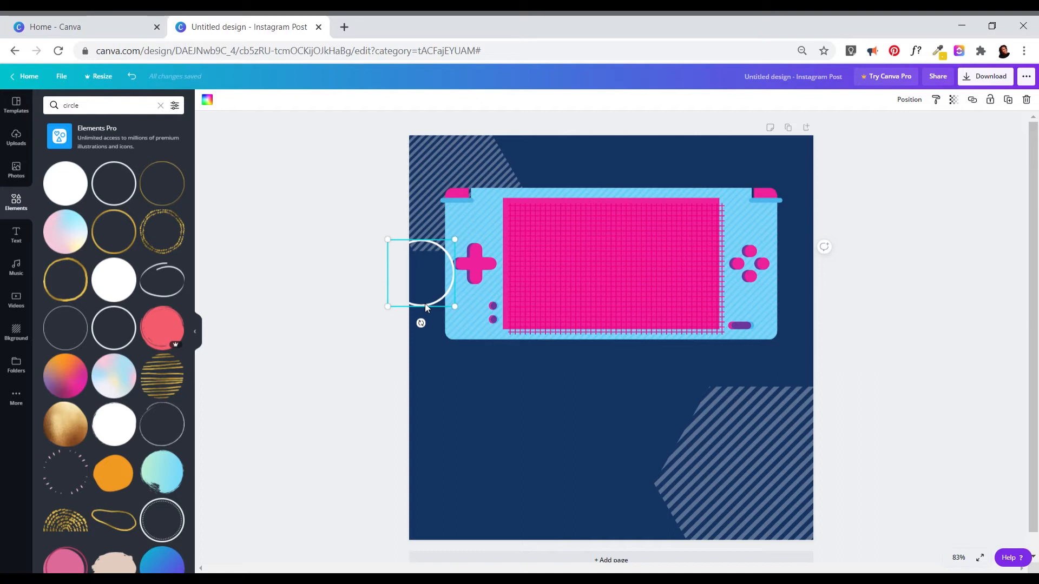
Duplicate the white circle, enlarge the copy and place it partly past the page's right edge, below the console's lower-right corner.
left_click_drag(425, 303, 666, 493)
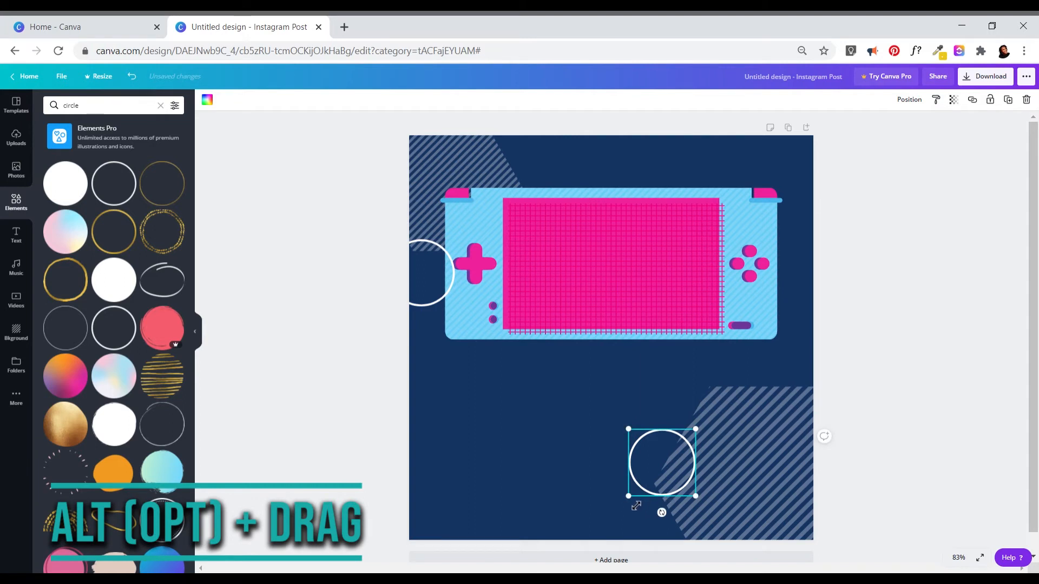
left_click_drag(632, 504, 569, 567)
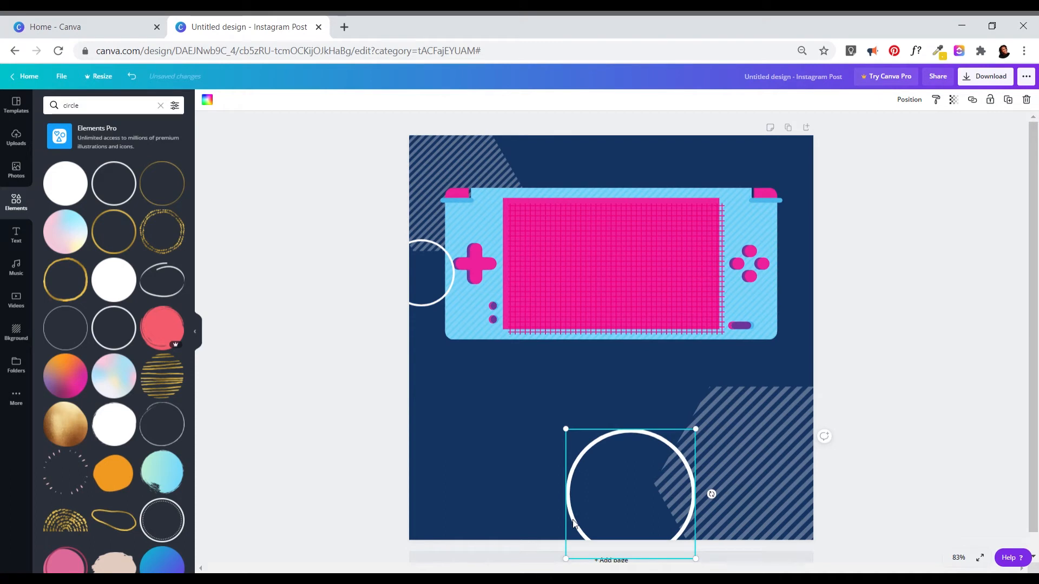
left_click_drag(574, 521, 651, 517)
left_click(729, 396)
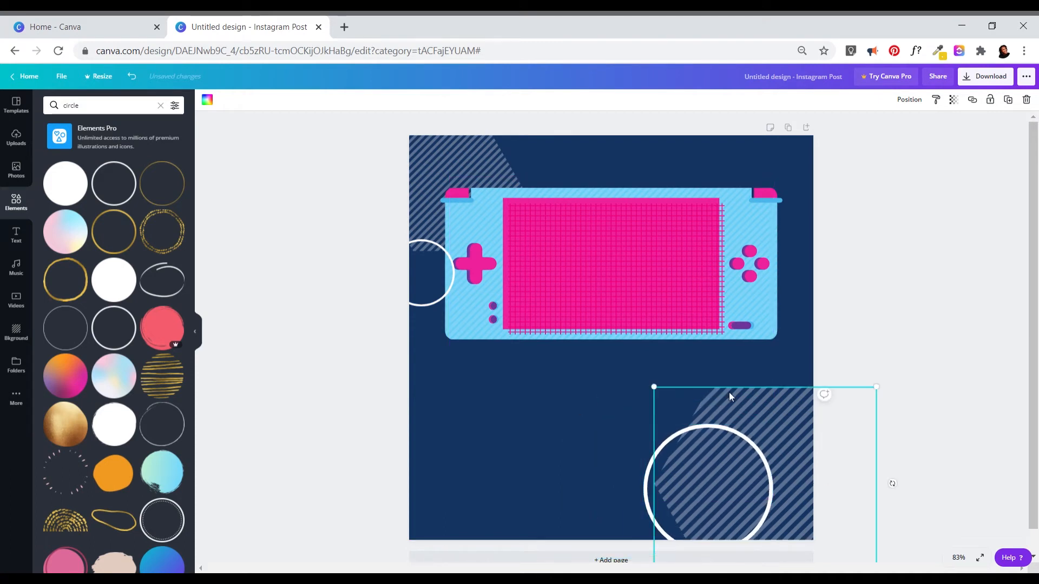
left_click(683, 430)
left_click_drag(681, 432, 788, 316)
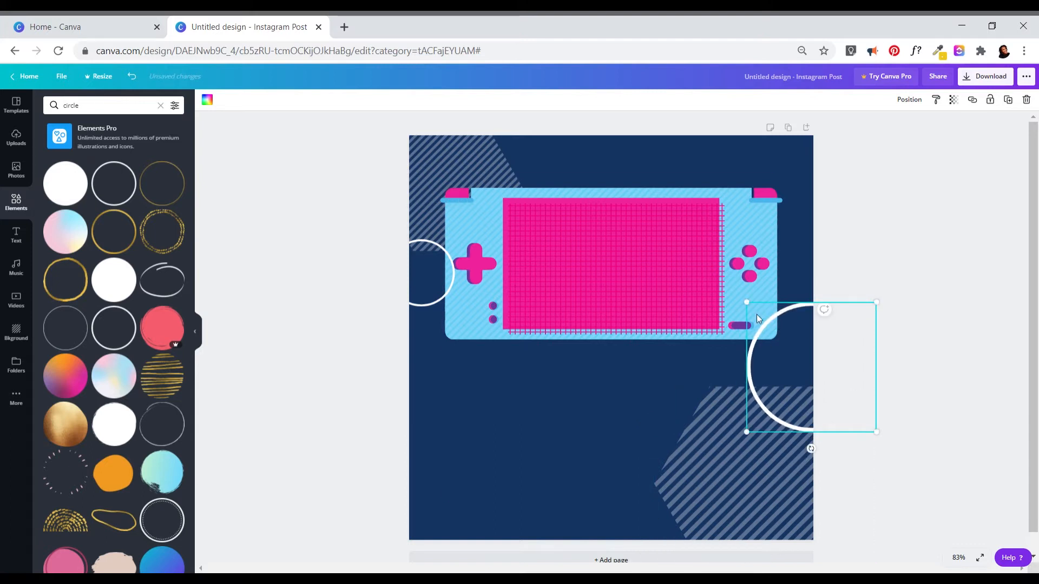
left_click_drag(748, 304, 758, 315)
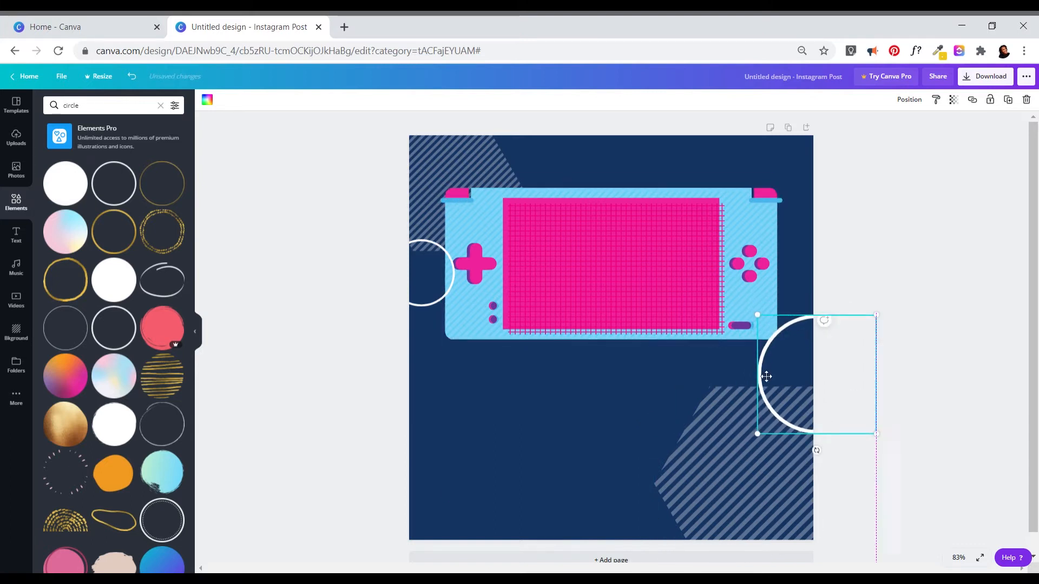
Shrink the striped hexagon in the page's lower-right corner, and enlarge and reposition the one in the upper-left corner.
left_click(683, 443)
left_click_drag(654, 387, 695, 422)
left_click(468, 185)
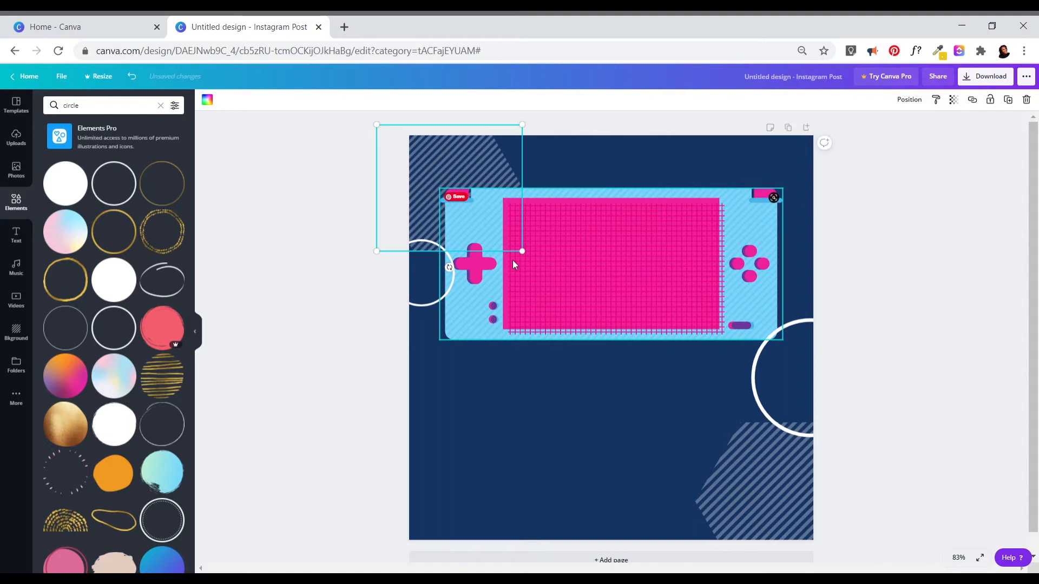
left_click_drag(522, 252, 600, 324)
left_click_drag(485, 161, 464, 146)
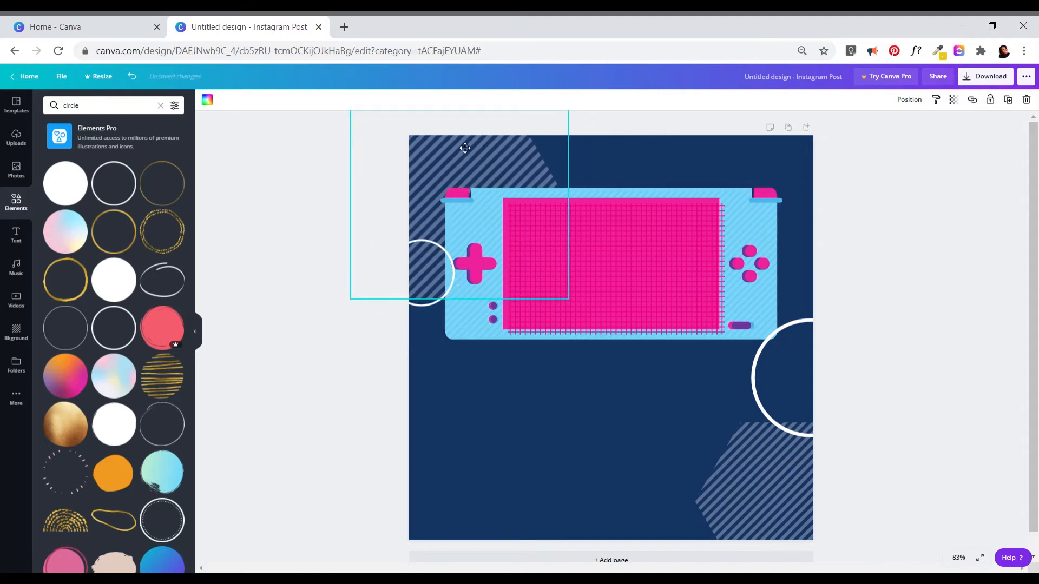
Nudge the larger white circle slightly down and left, and move the lower-right striped hexagon slightly up.
left_click(263, 320)
left_click_drag(765, 417, 762, 421)
left_click(730, 503)
left_click_drag(729, 503, 733, 496)
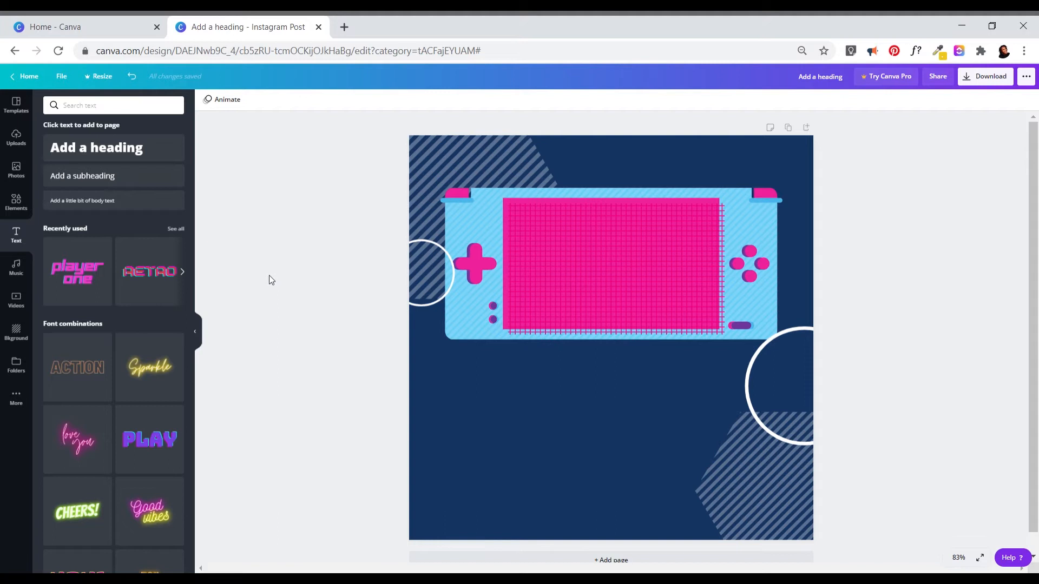
Search the text styles for "Game" and add the free "GAME ON" design over the console.
scroll(116, 334, "down", 5)
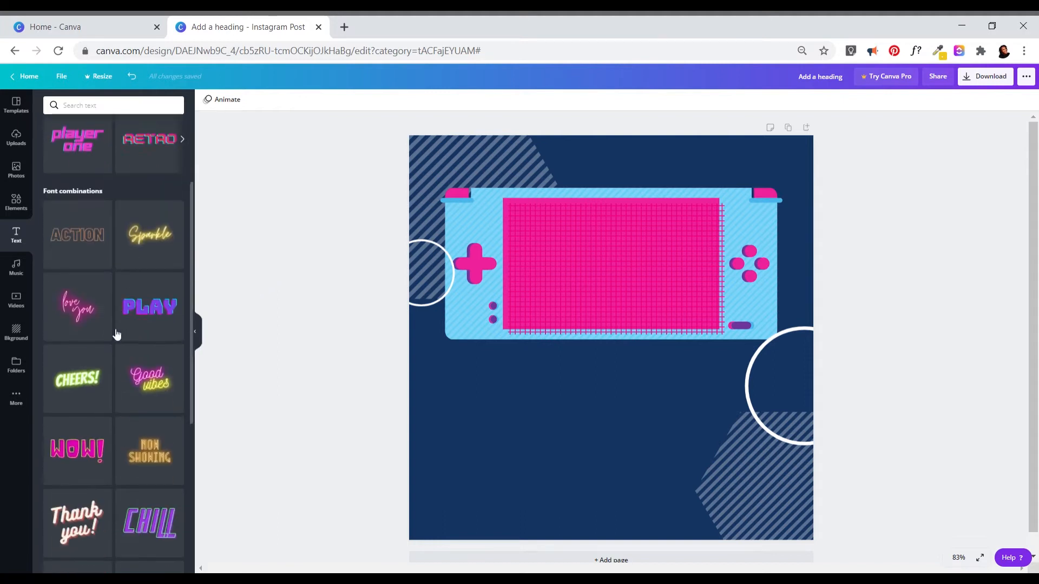
scroll(115, 333, "down", 4)
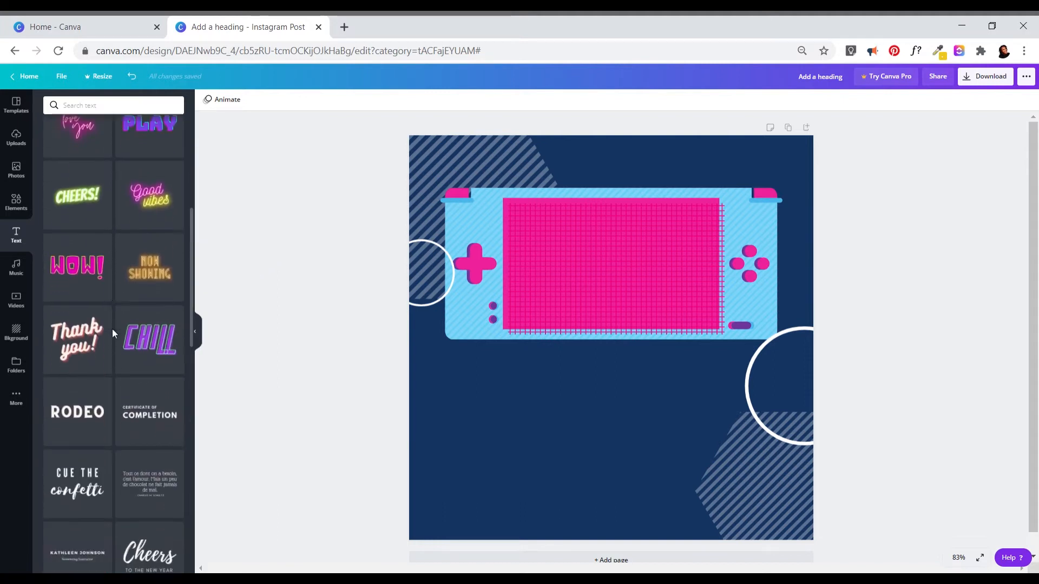
scroll(112, 333, "up", 9)
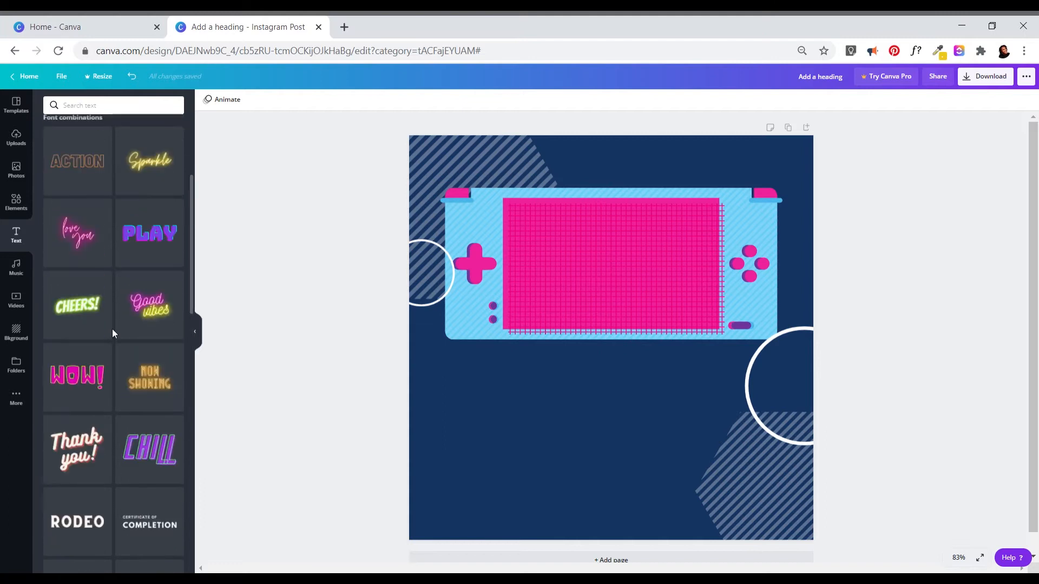
left_click(84, 106)
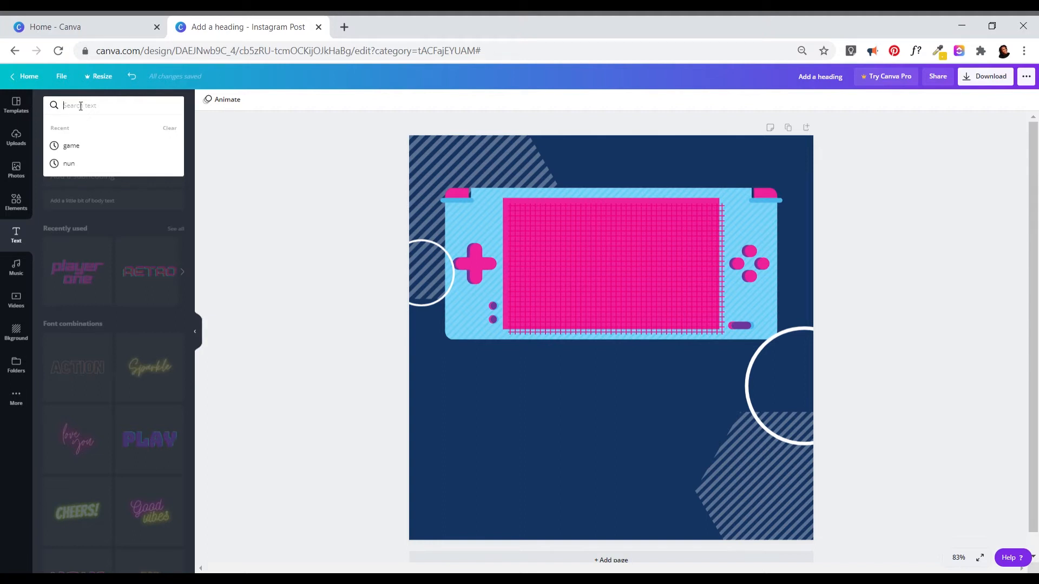
type("Game")
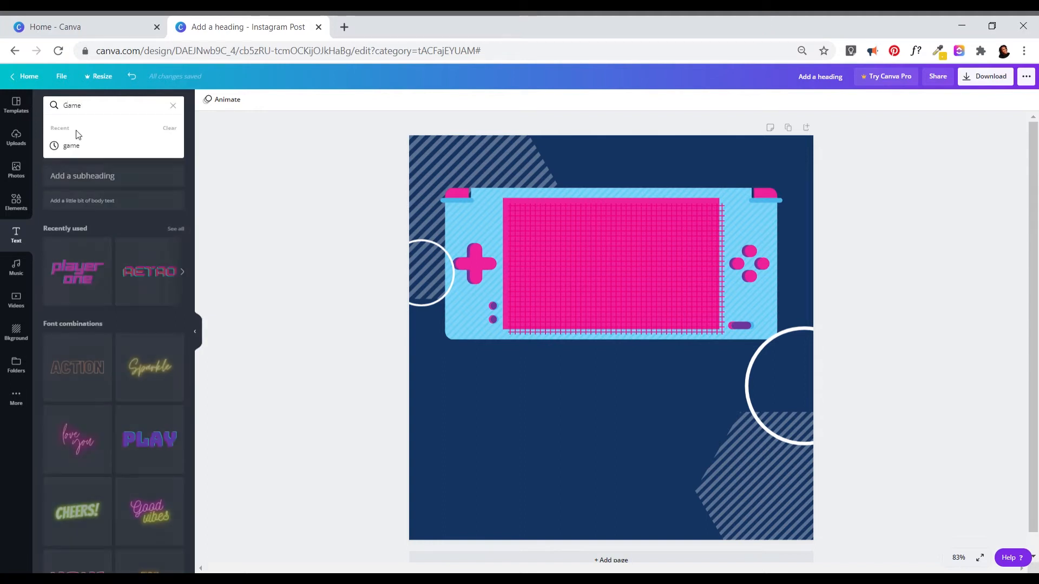
key("Return")
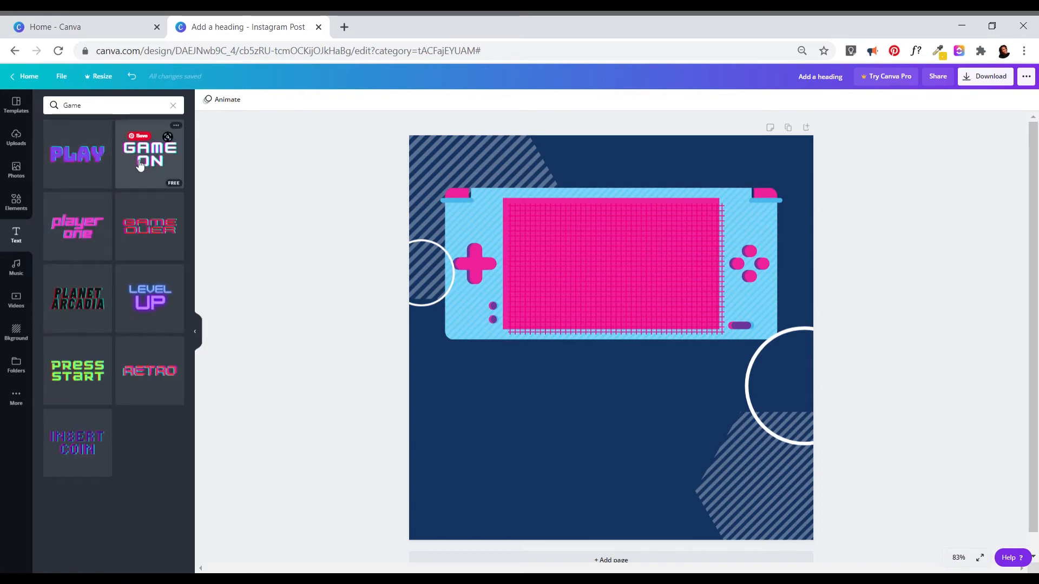
left_click_drag(139, 165, 475, 240)
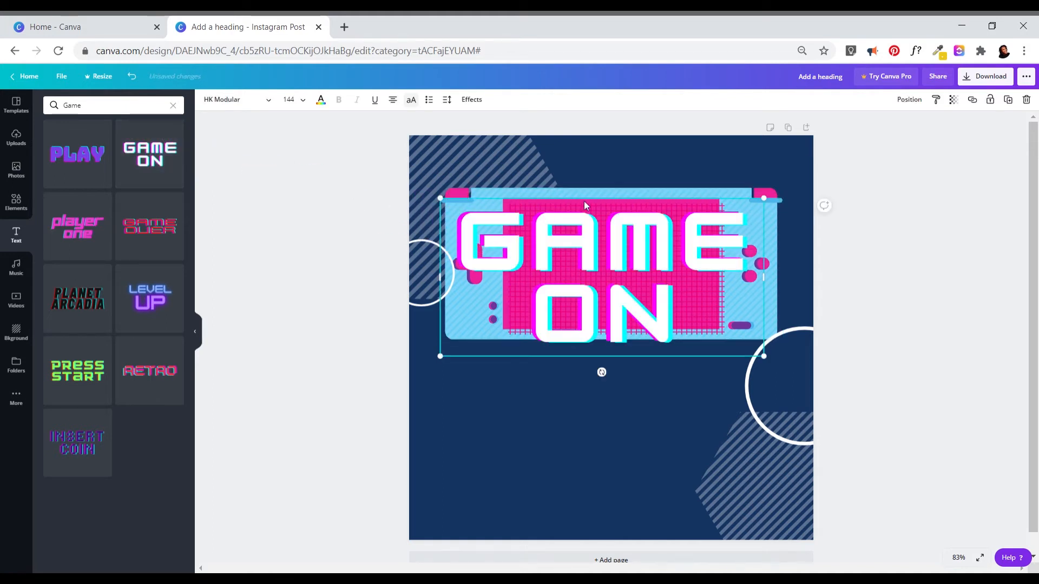
Shrink the "GAME ON" text to size 92.8, narrow its text box and centre it on the console's pink screen.
left_click_drag(448, 208, 526, 244)
left_click_drag(655, 286, 627, 251)
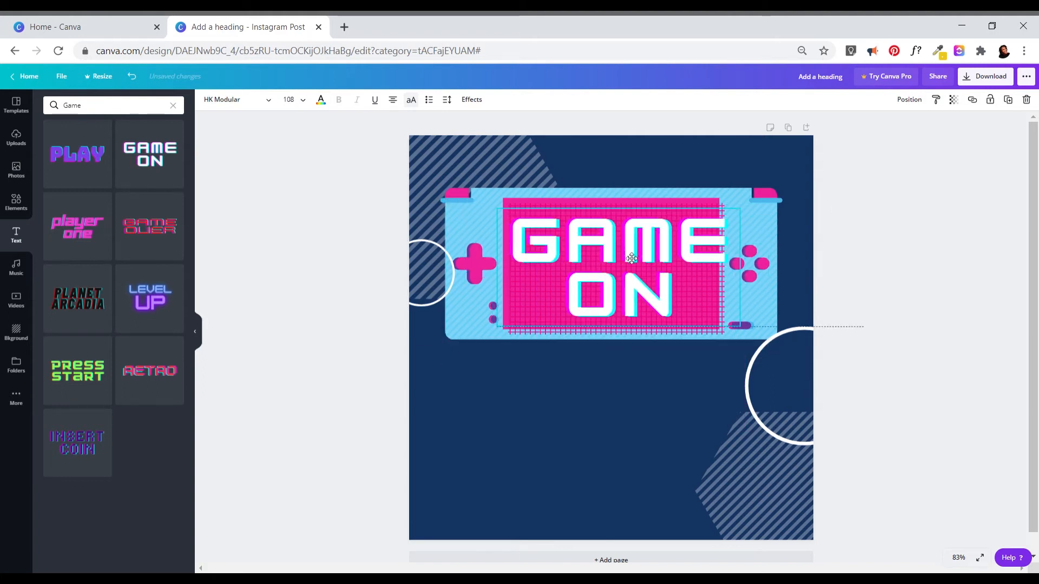
mouse_move(740, 266)
left_mouse_down()
mouse_move(749, 268)
mouse_move(719, 269)
mouse_move(737, 269)
left_mouse_up()
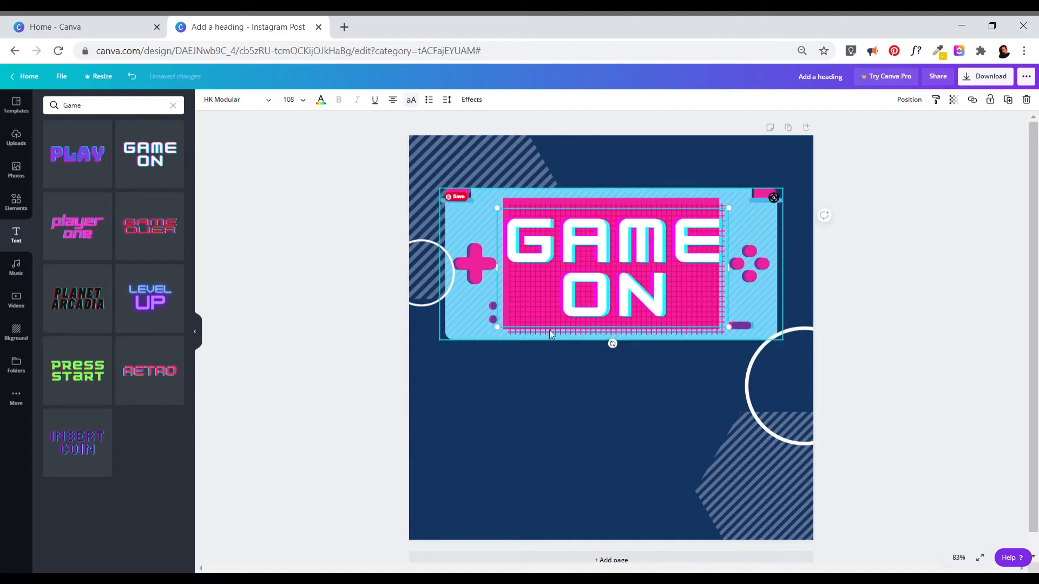
left_click_drag(499, 328, 540, 314)
left_click_drag(618, 285, 599, 294)
Replace the word "ON" with "NIGHT" in the text on the console's screen.
left_click(610, 292)
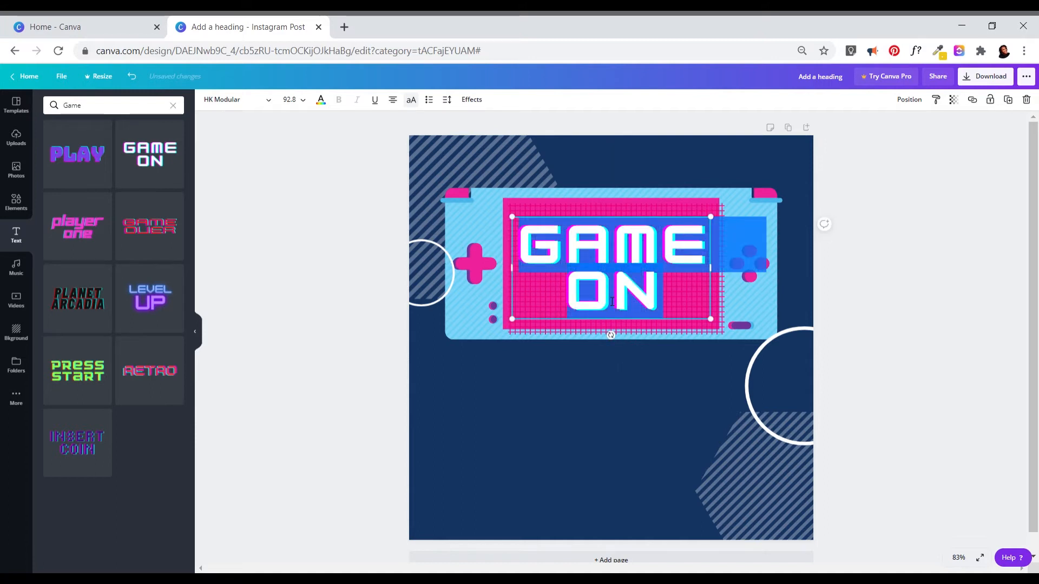
double_click(612, 303)
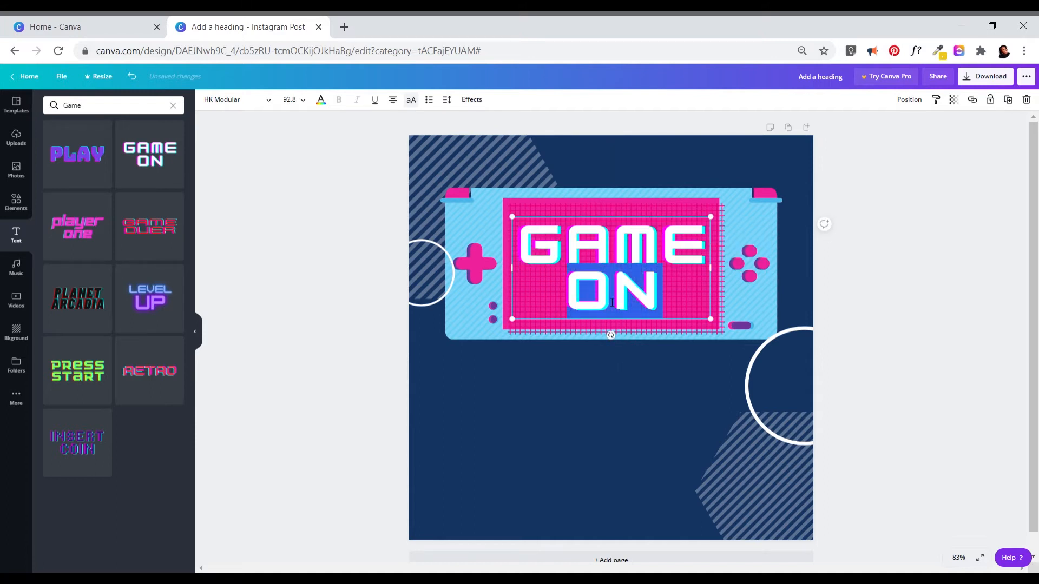
type("NIGHT")
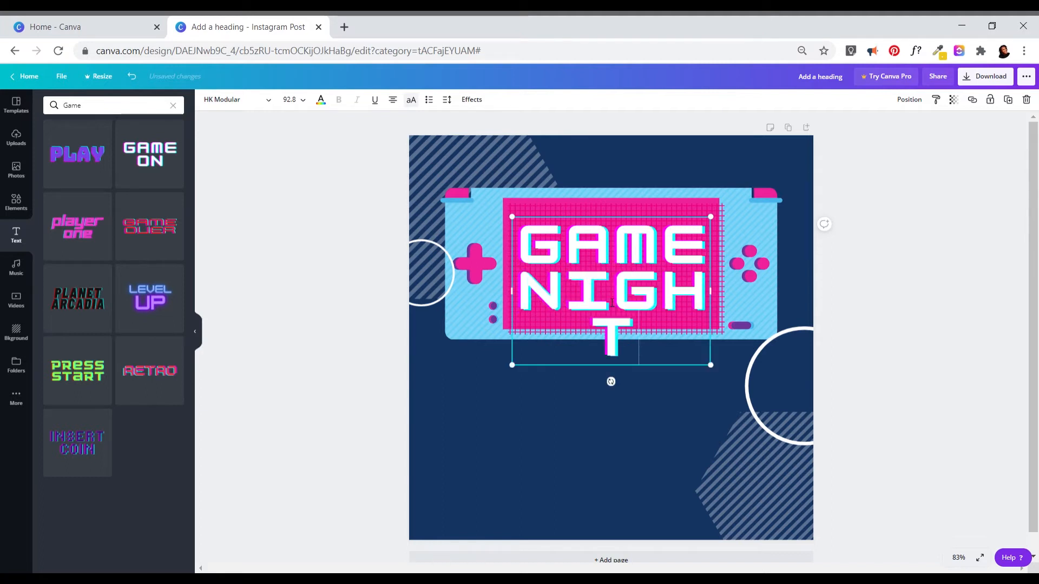
Set the font size of the whole "GAME NIGHT" text to 80.
key("ctrl+a")
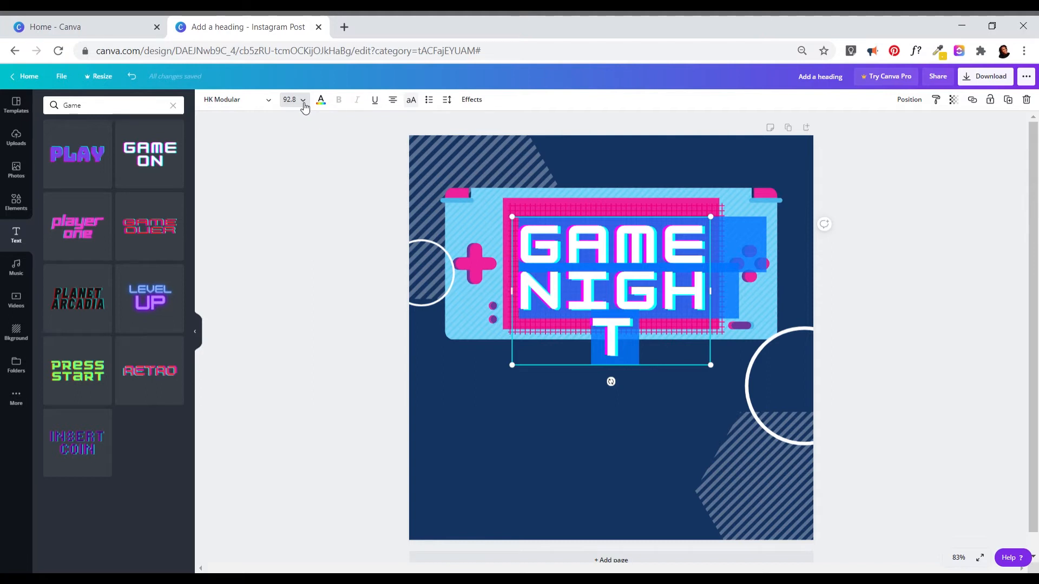
left_click(304, 106)
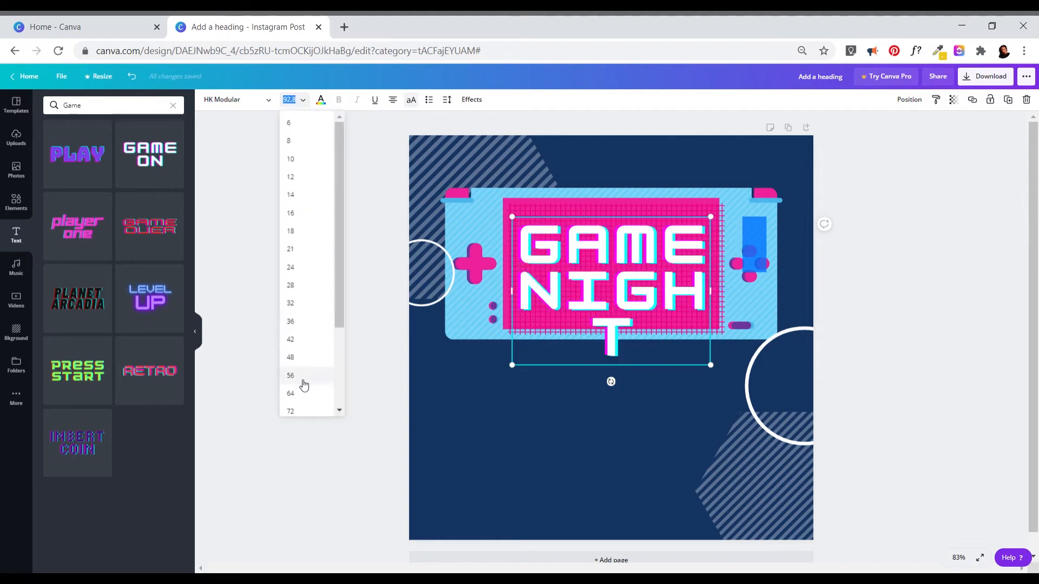
scroll(304, 400, "down", 2)
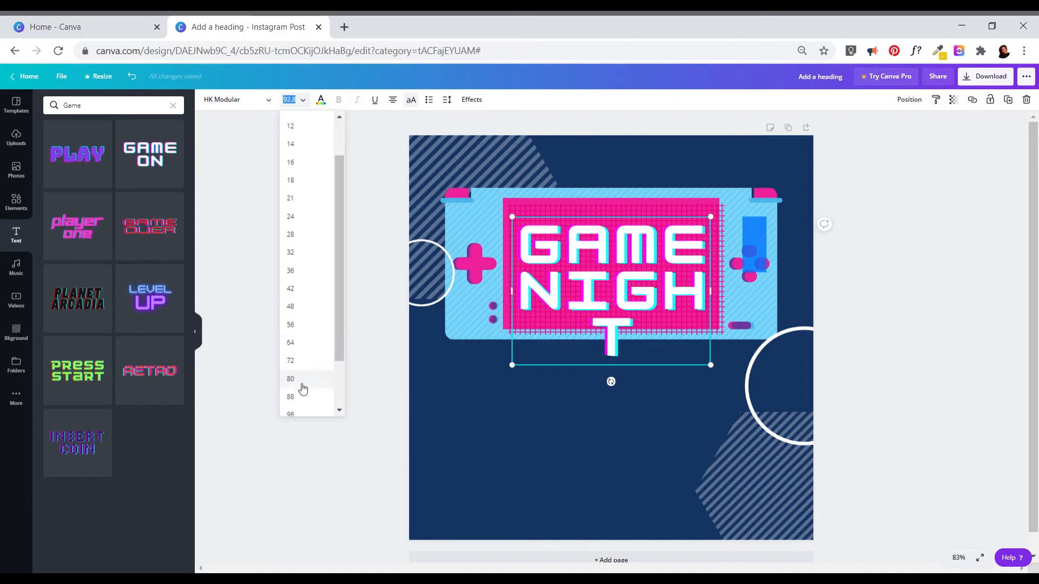
left_click(302, 380)
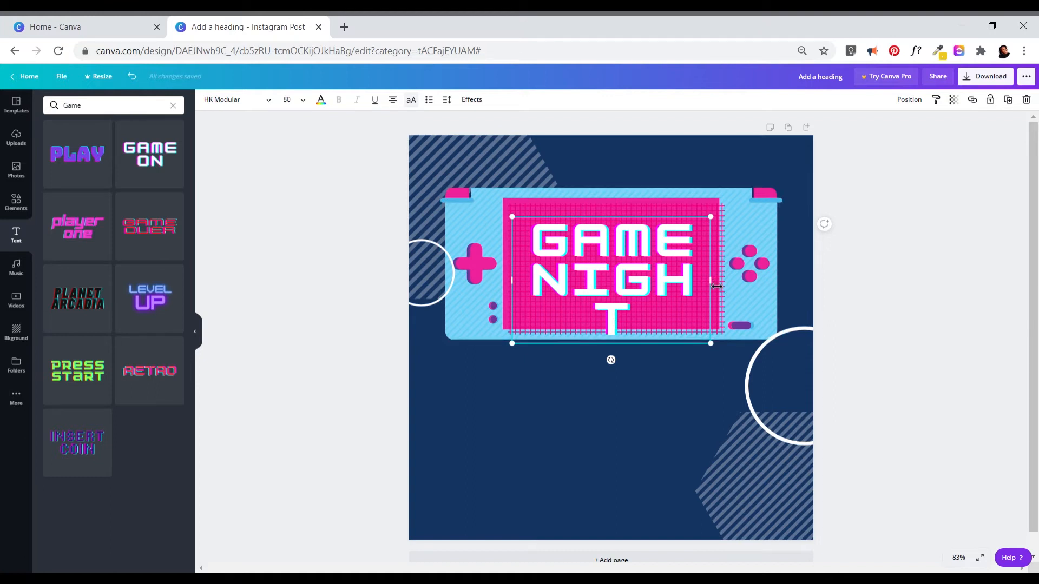
Widen the "GAME NIGHT" text box so "NIGHT" fits on one line, and centre it on the console's pink screen.
left_click_drag(715, 286, 725, 287)
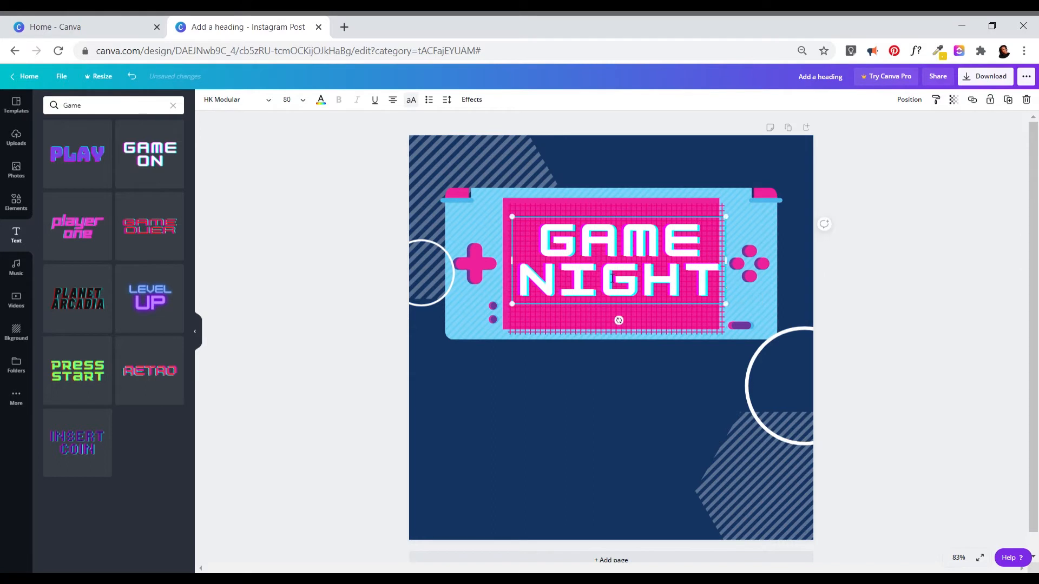
left_click_drag(600, 308, 595, 314)
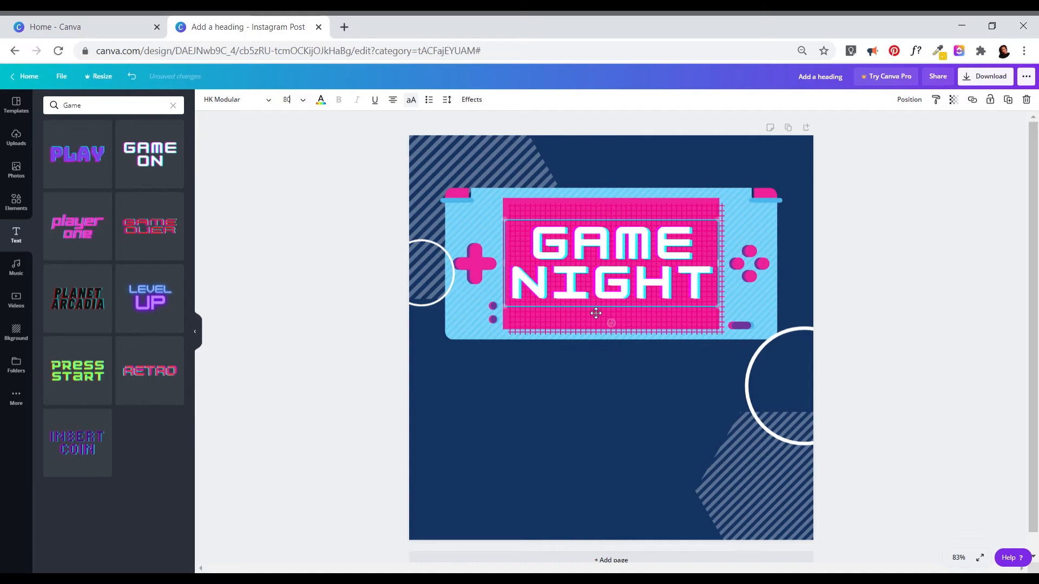
left_click(337, 418)
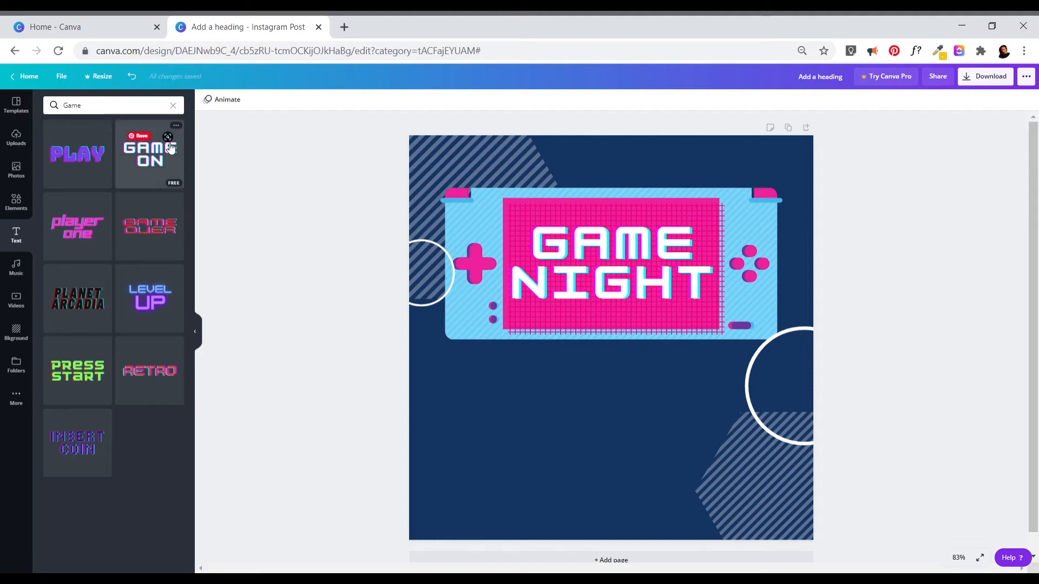
Clear the text style search and add a heading text in the empty area below the console.
left_click(173, 106)
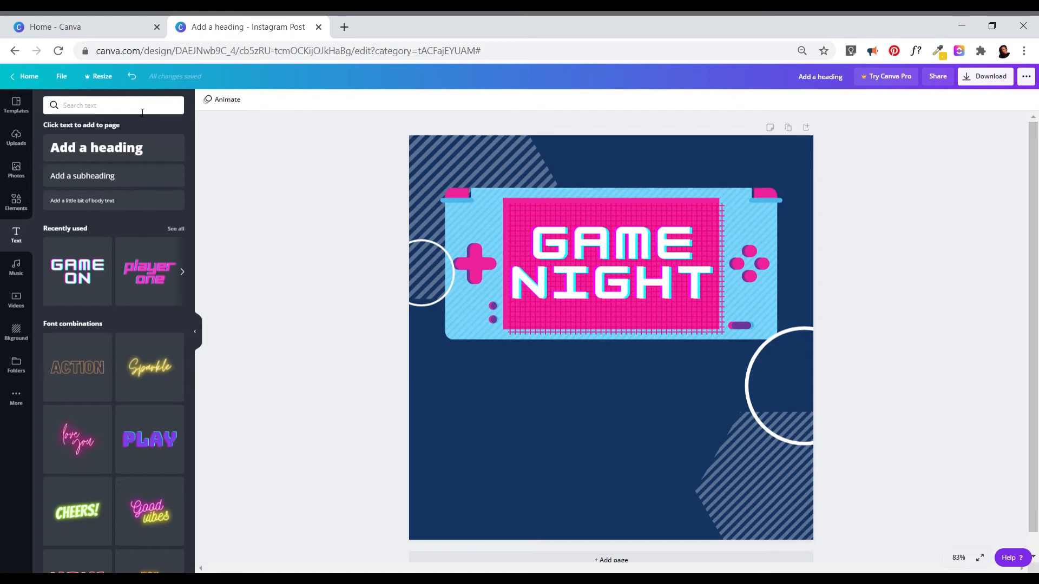
left_click_drag(128, 147, 511, 359)
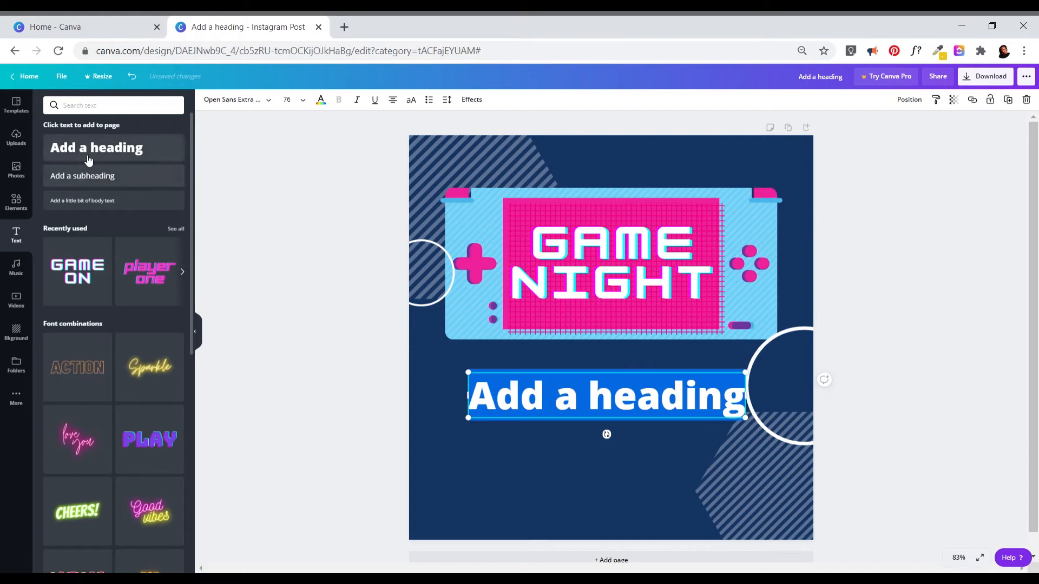
left_click(545, 412)
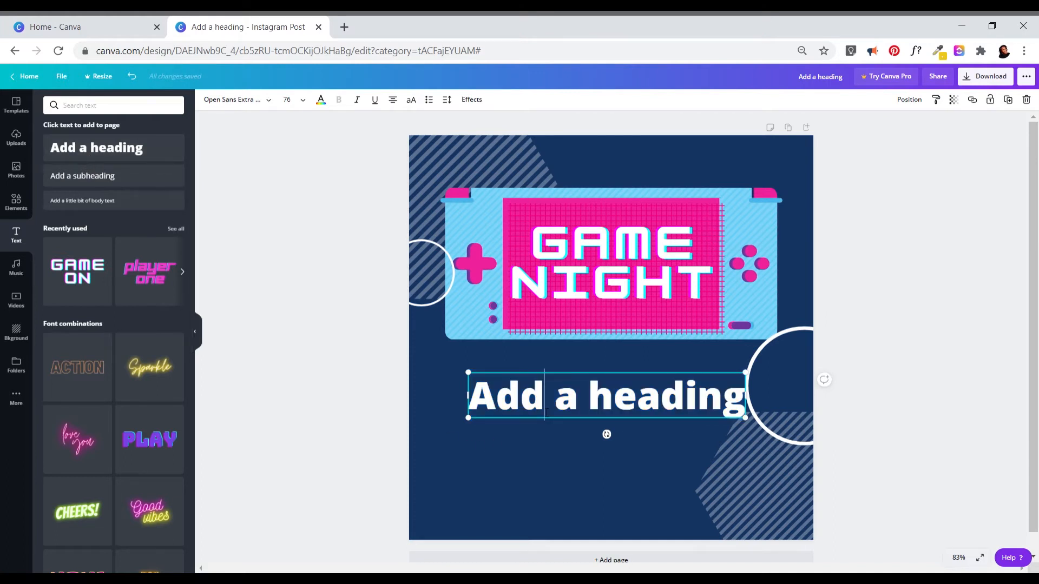
Search the fonts for "Inn" and set the heading below the console to Inndam.
key("ctrl+a")
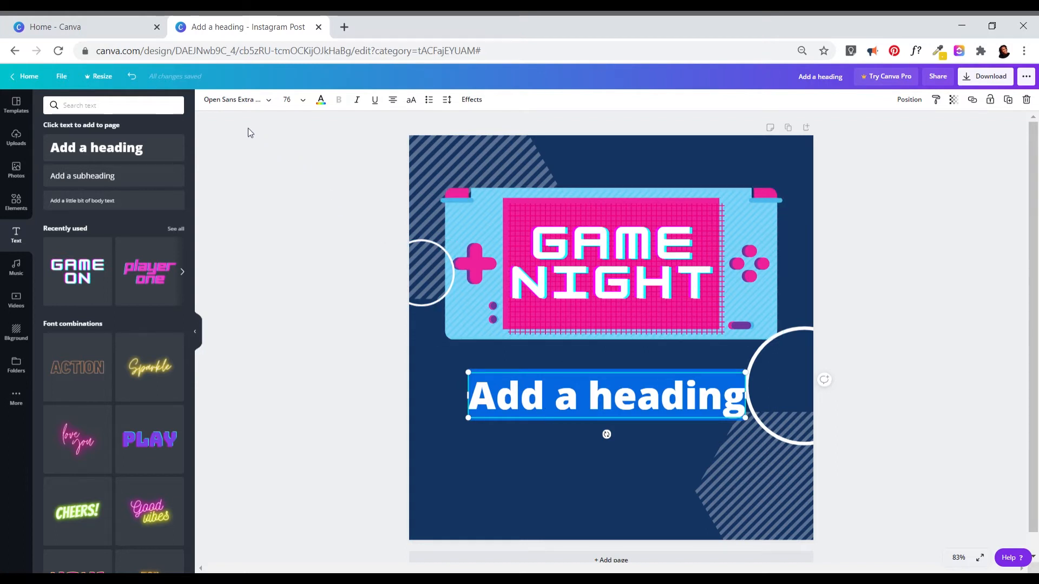
left_click(264, 102)
type("Inn")
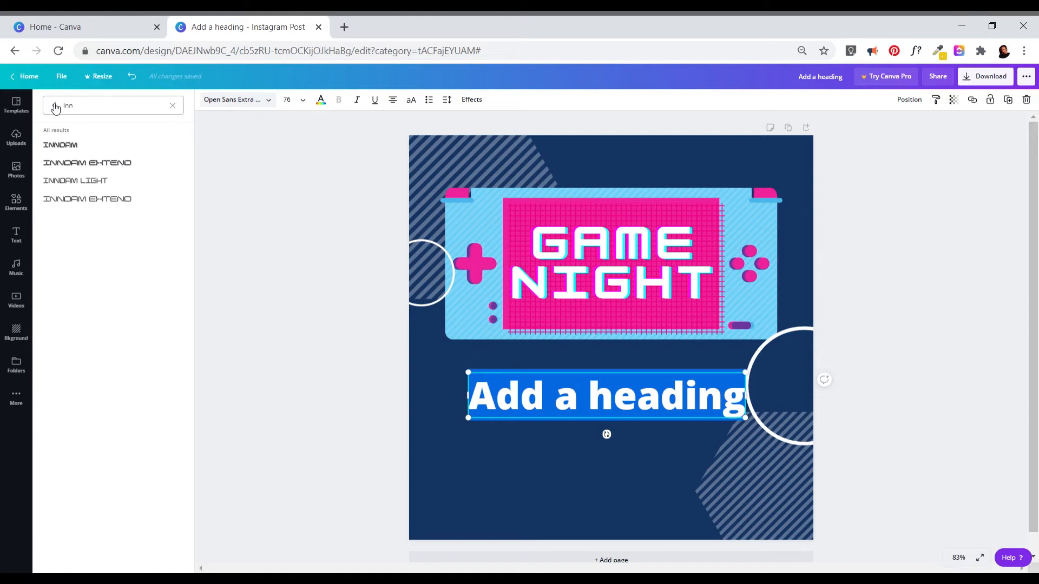
key("BackSpace")
key("BackSpace")
key("BackSpace")
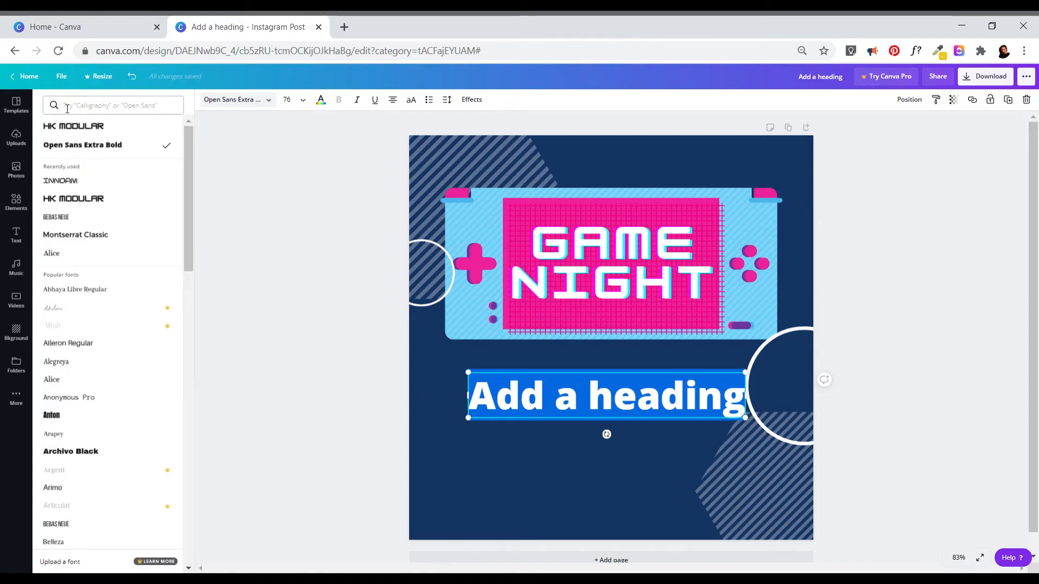
left_click(67, 108)
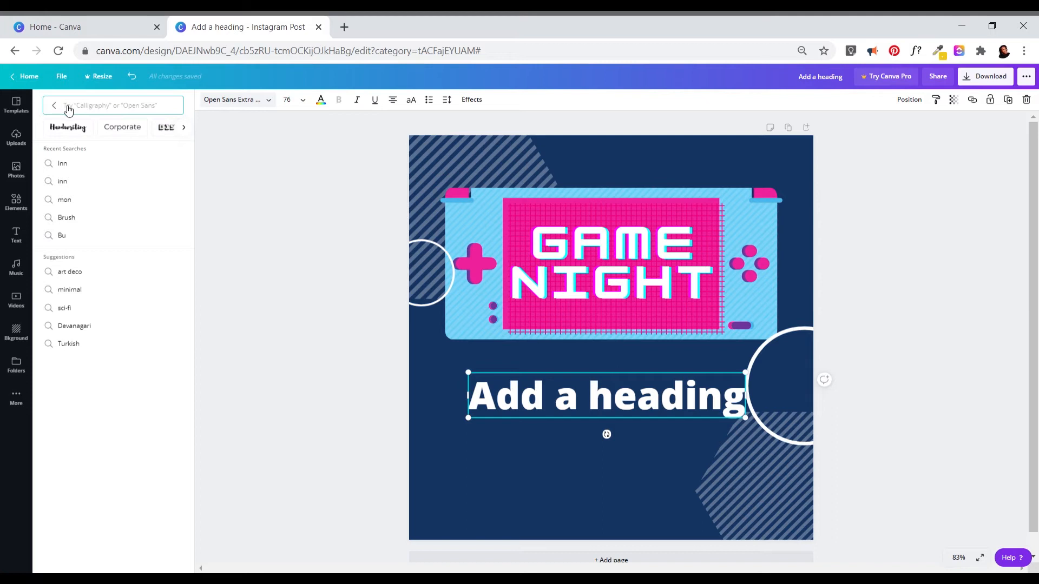
type("Inn")
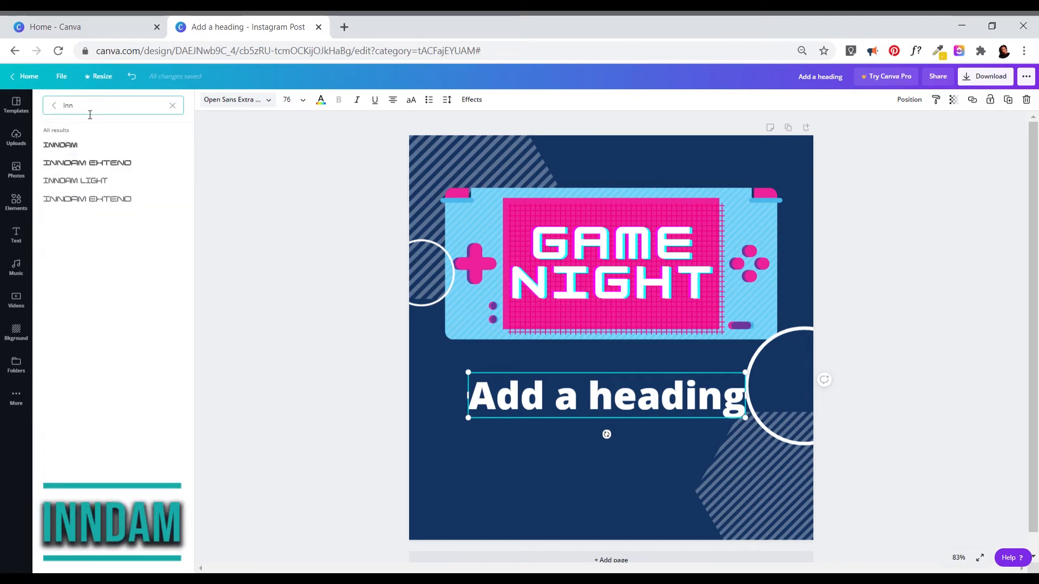
left_click(82, 146)
Replace the heading's placeholder text with "ARCADE ONE PRESENTS".
triple_click(561, 407)
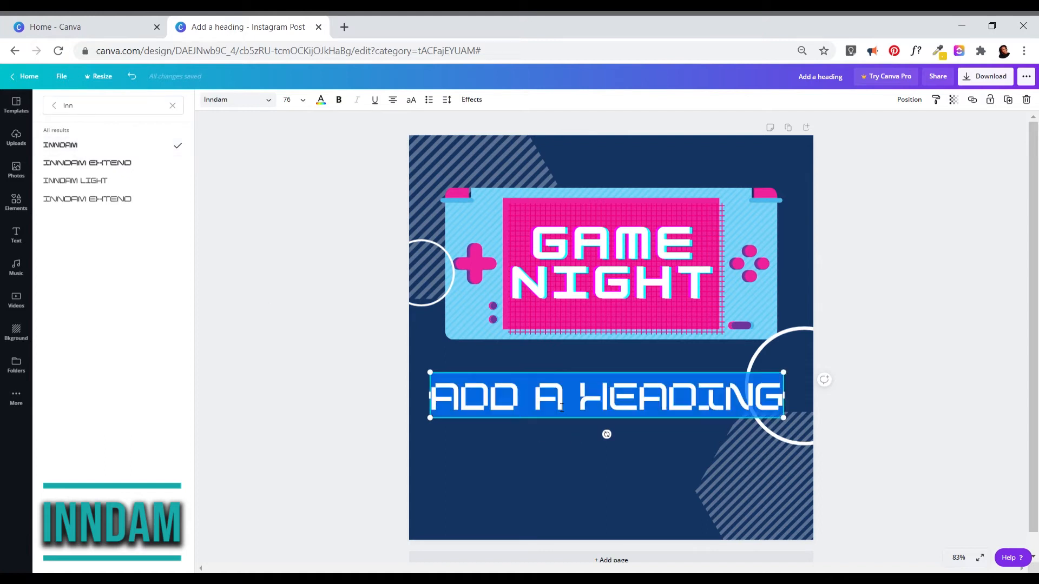
type("AR")
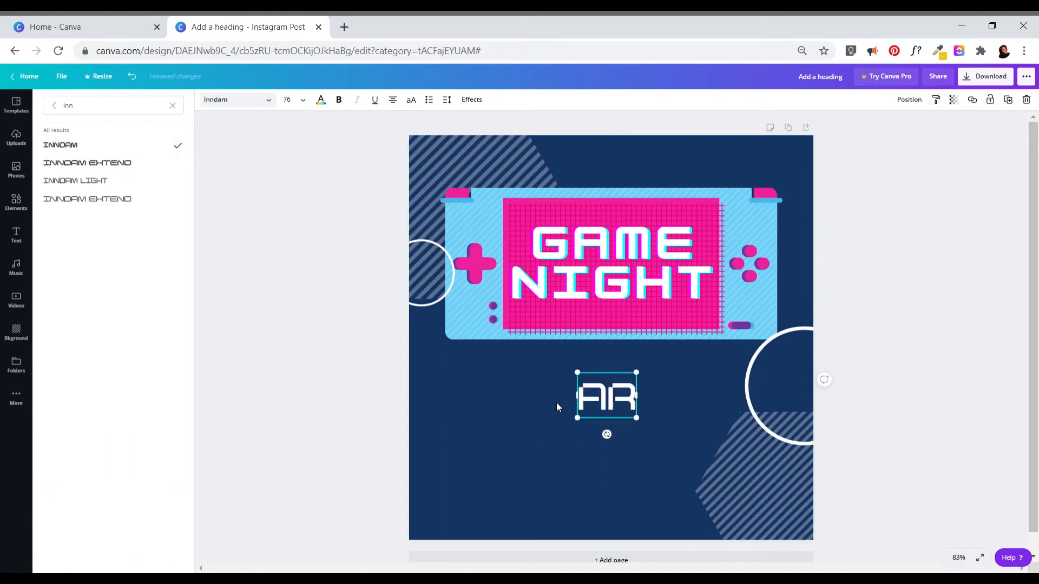
type("CADE ONE")
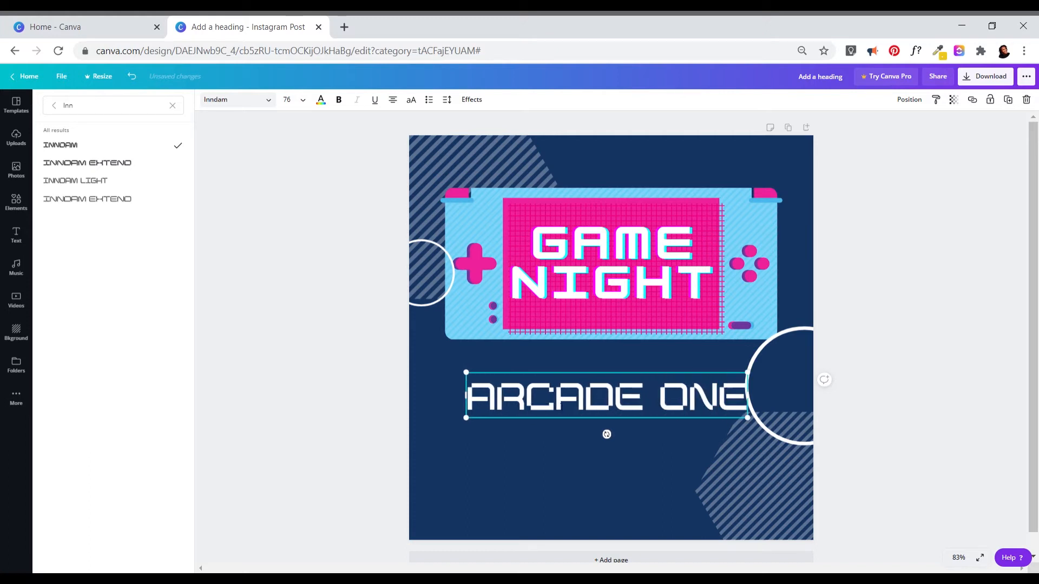
type(" PRESENTS")
Set the font size of "ARCADE ONE PRESENTS" to 28 and fit its text box to a single line.
key("ctrl+a")
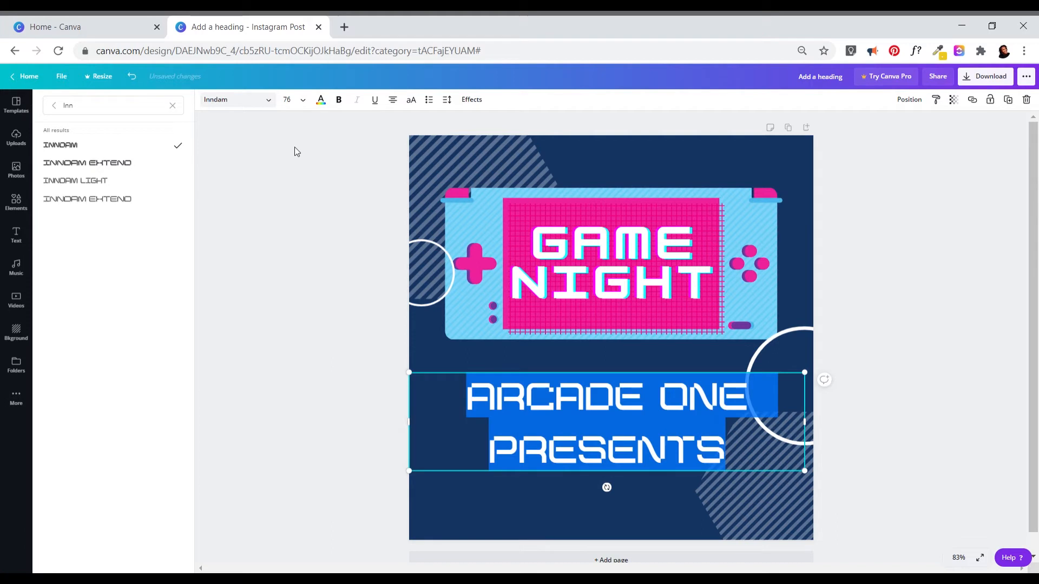
left_click(289, 100)
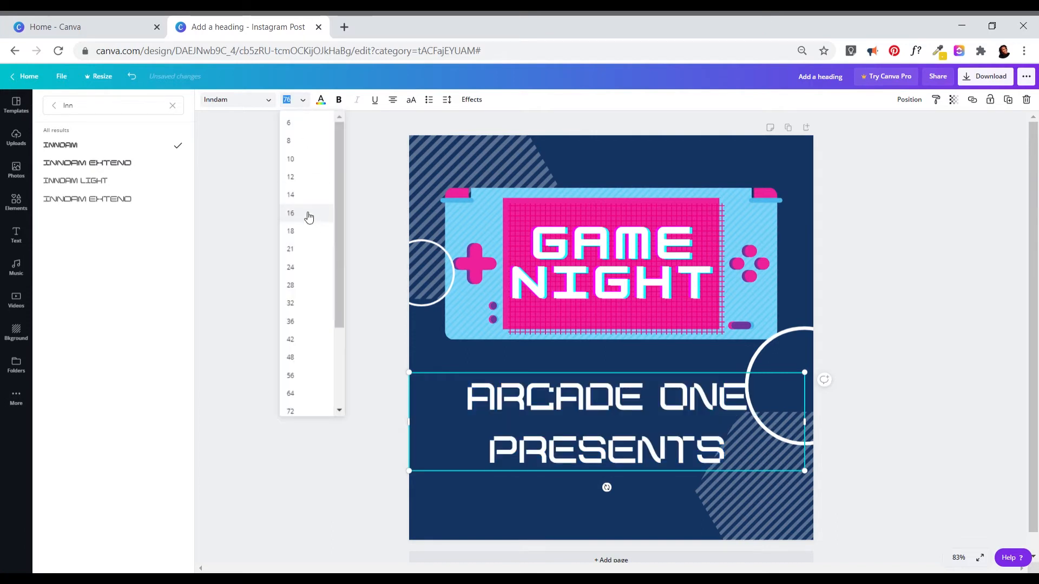
left_click(300, 287)
left_click(511, 411)
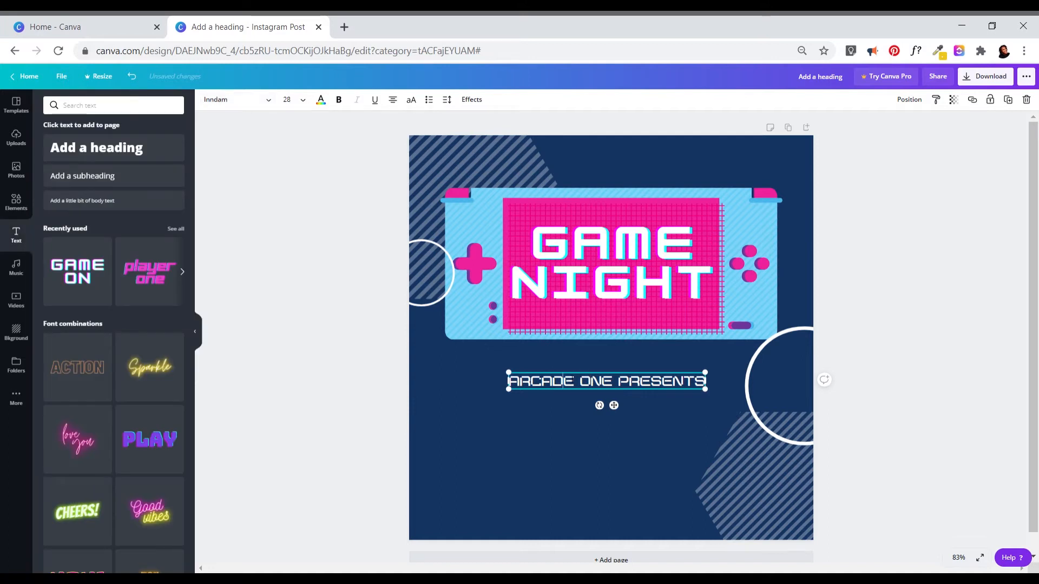
Move the "ARCADE ONE PRESENTS" text just above the console, centred over it.
left_click(552, 403)
left_click_drag(579, 386, 585, 184)
triple_click(595, 174)
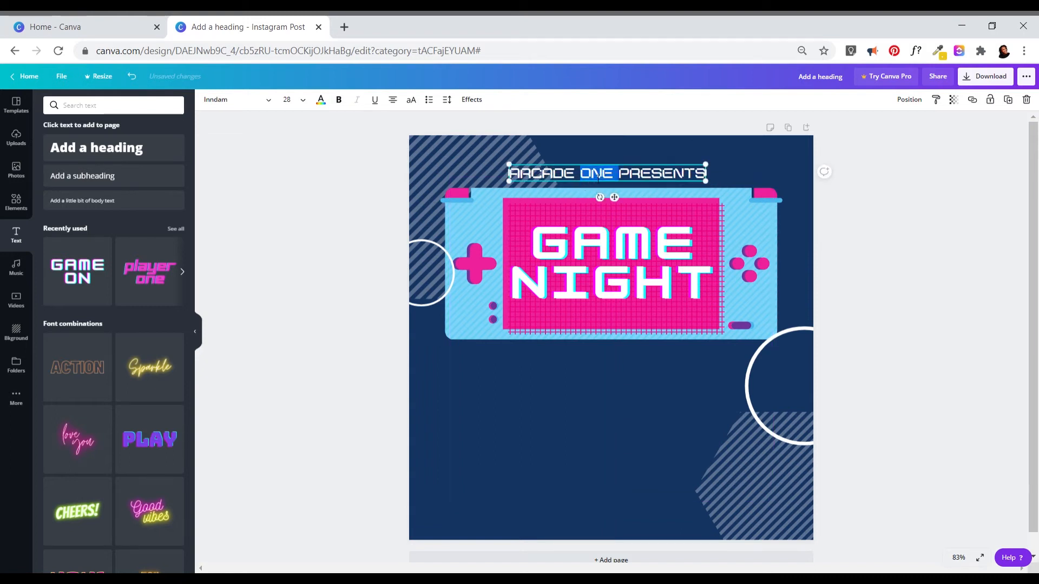
left_click(352, 208)
Apply the Neon text effect to "ARCADE ONE PRESENTS" and lower the effect's intensity.
left_click(638, 172)
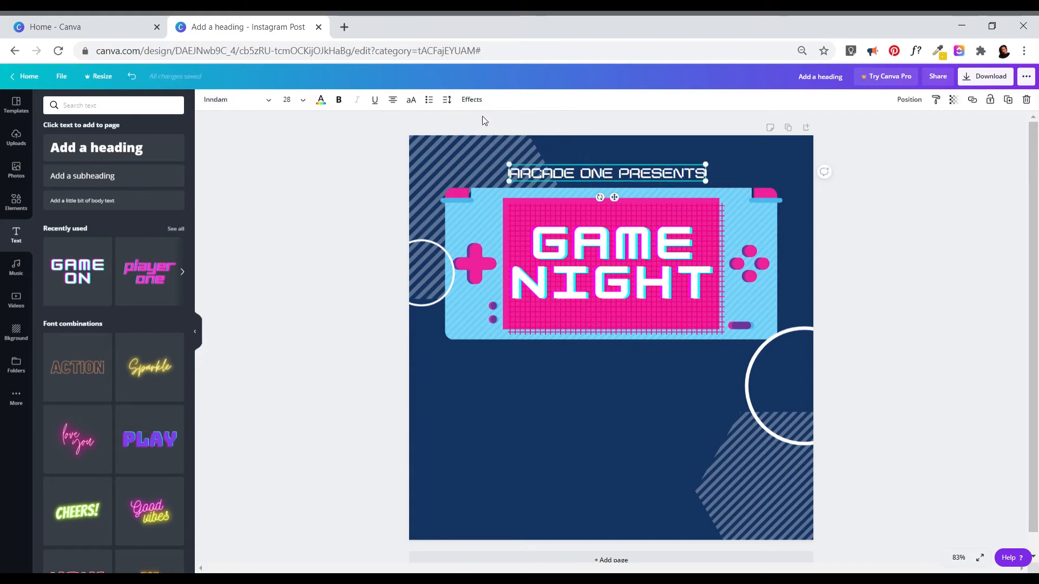
left_click(475, 100)
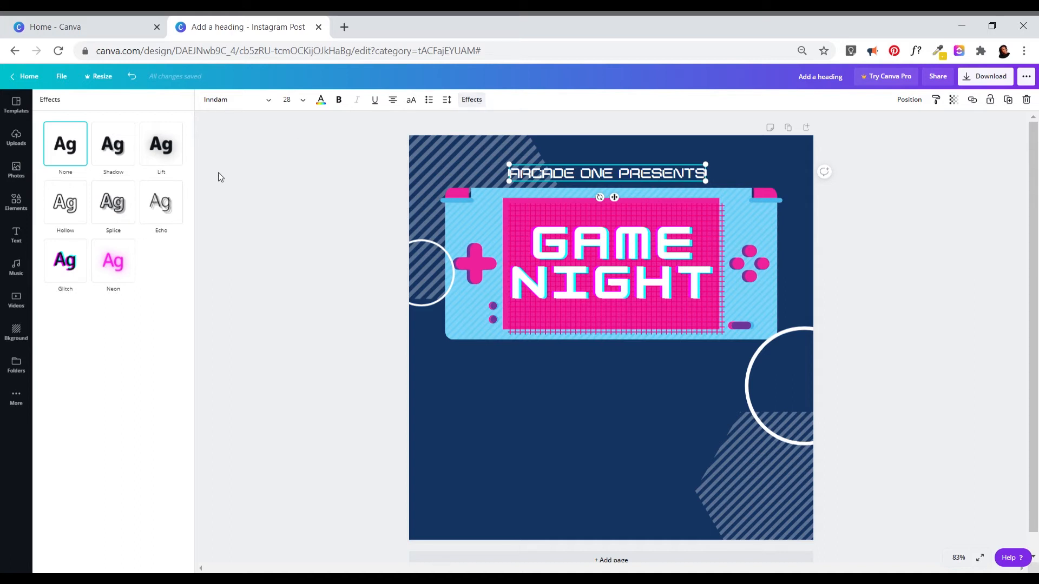
left_click(126, 258)
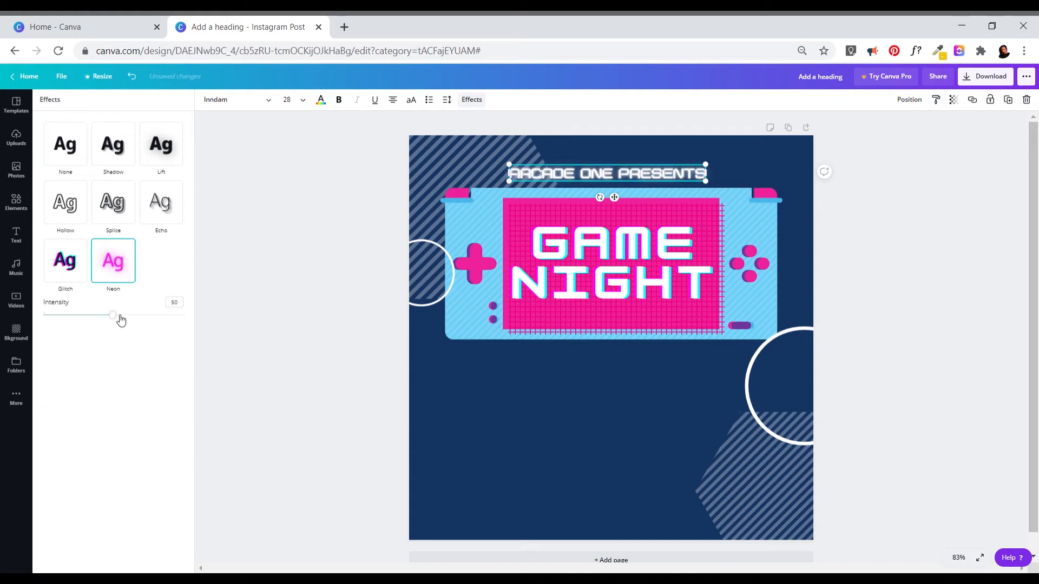
left_click_drag(121, 320, 90, 318)
left_click(291, 394)
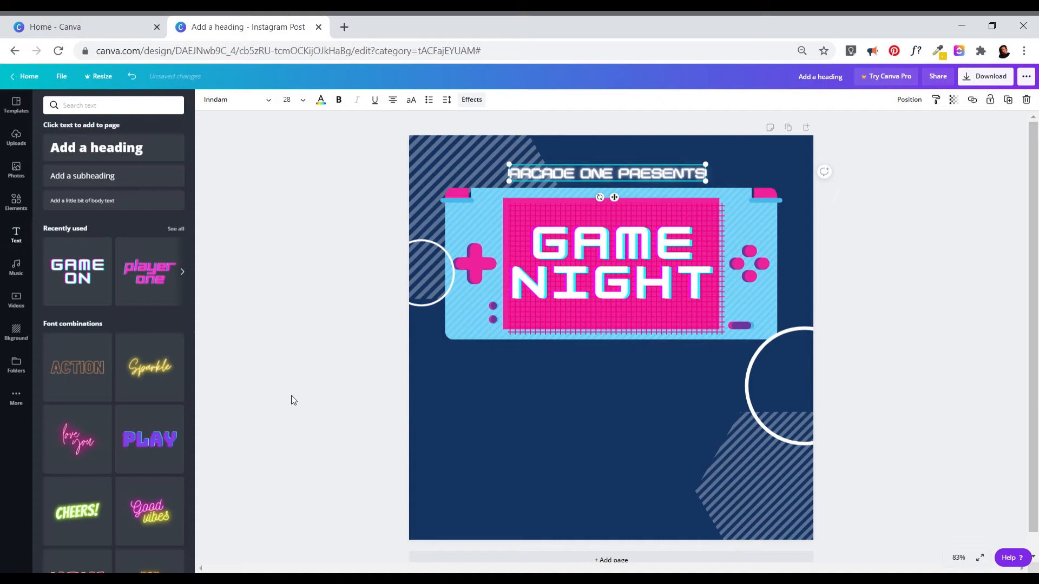
left_click(287, 390)
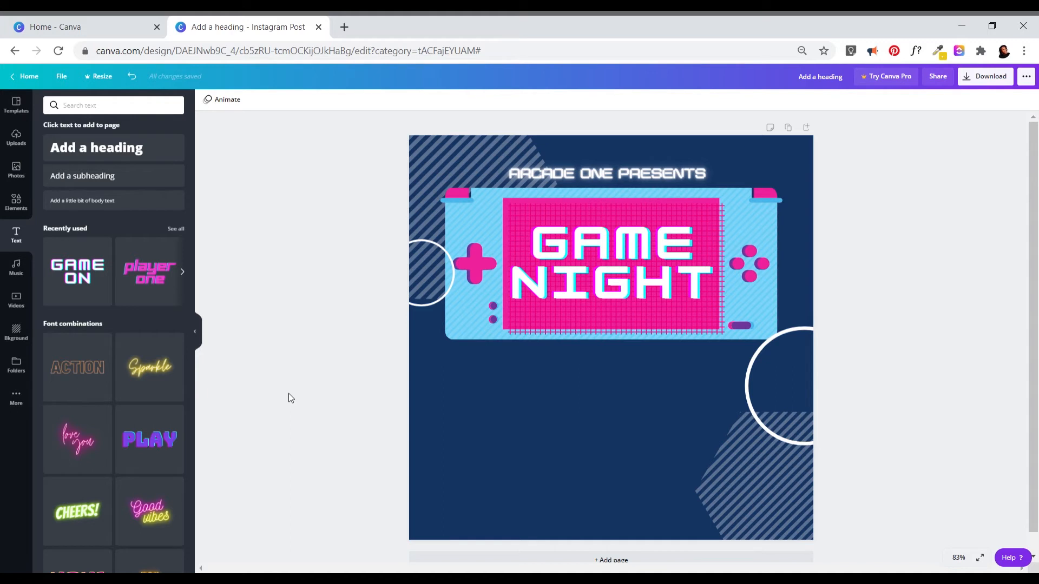
left_click(82, 114)
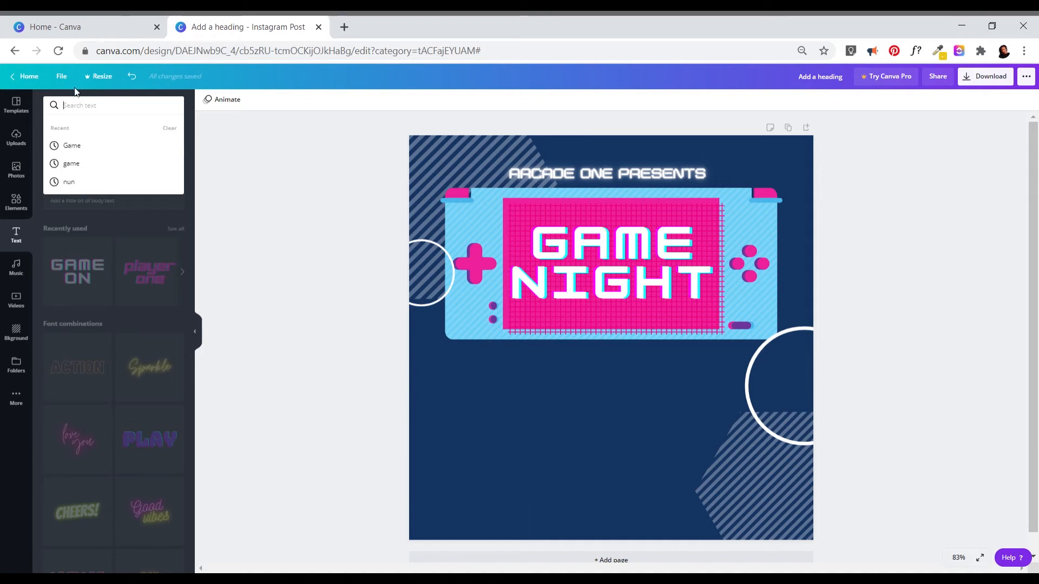
left_click(235, 244)
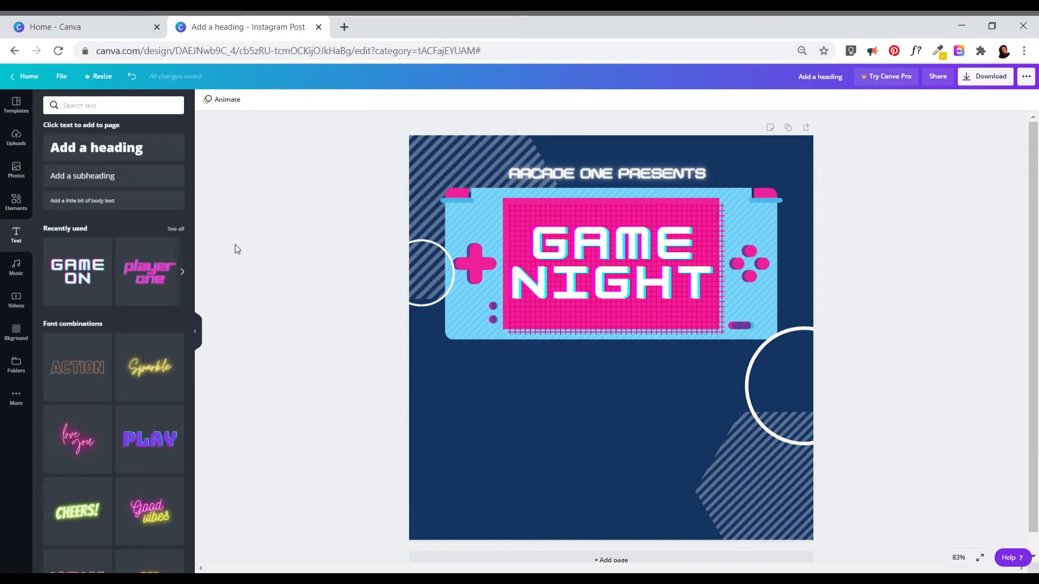
Duplicate the "ARCADE ONE PRESENTS" text and place the copy below the console, towards the design's left side.
left_click(586, 173)
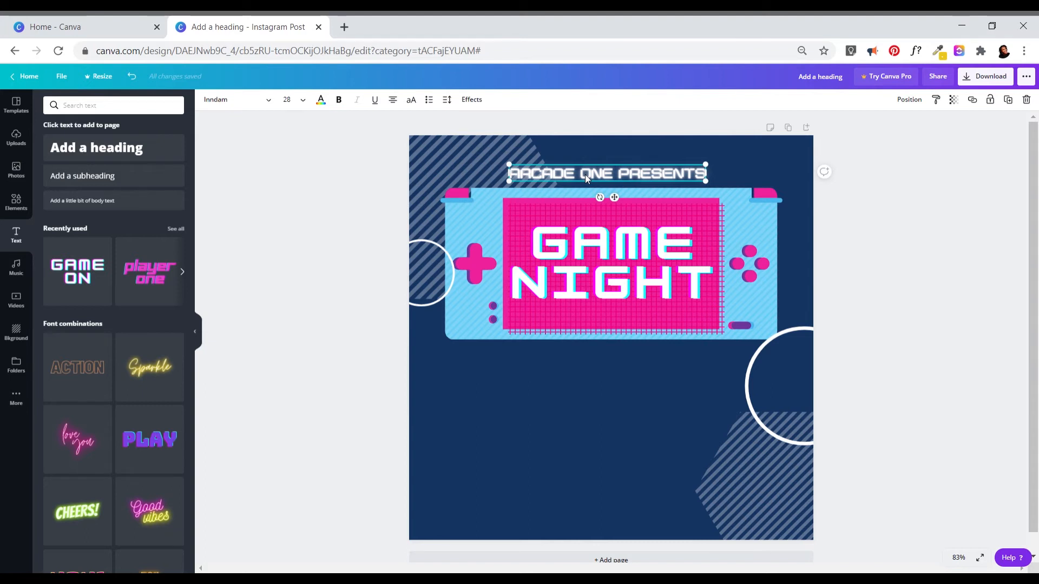
key("ctrl+d")
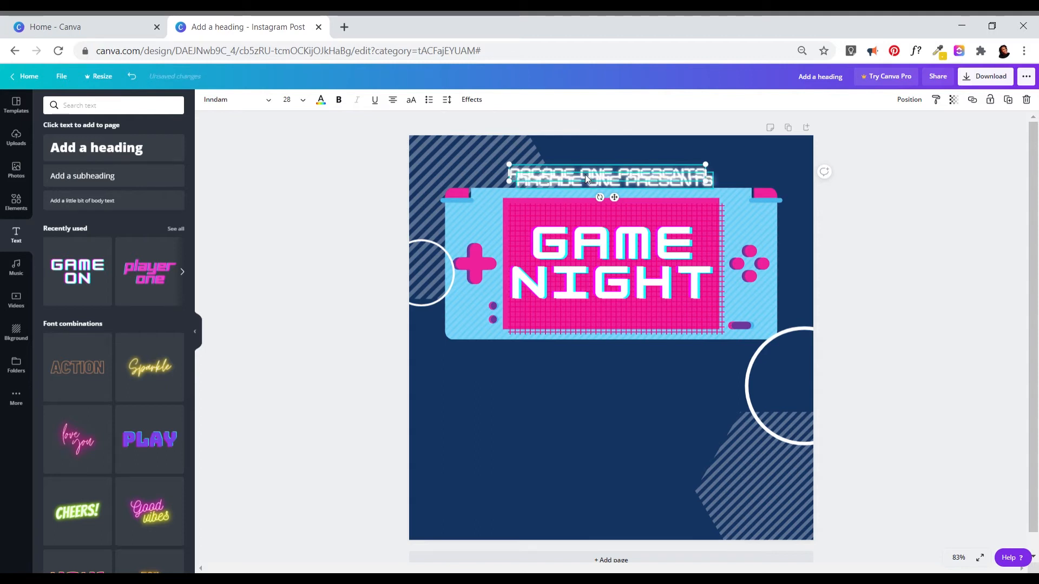
left_click_drag(579, 180, 509, 413)
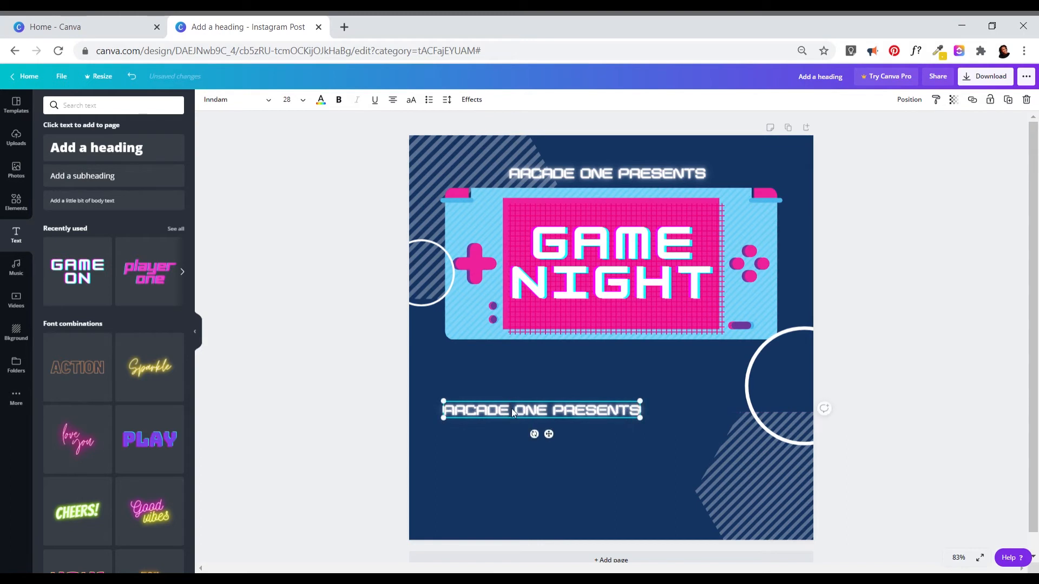
Change the copied text to "OCT" and move it near the left margin, below the console.
left_click(512, 411)
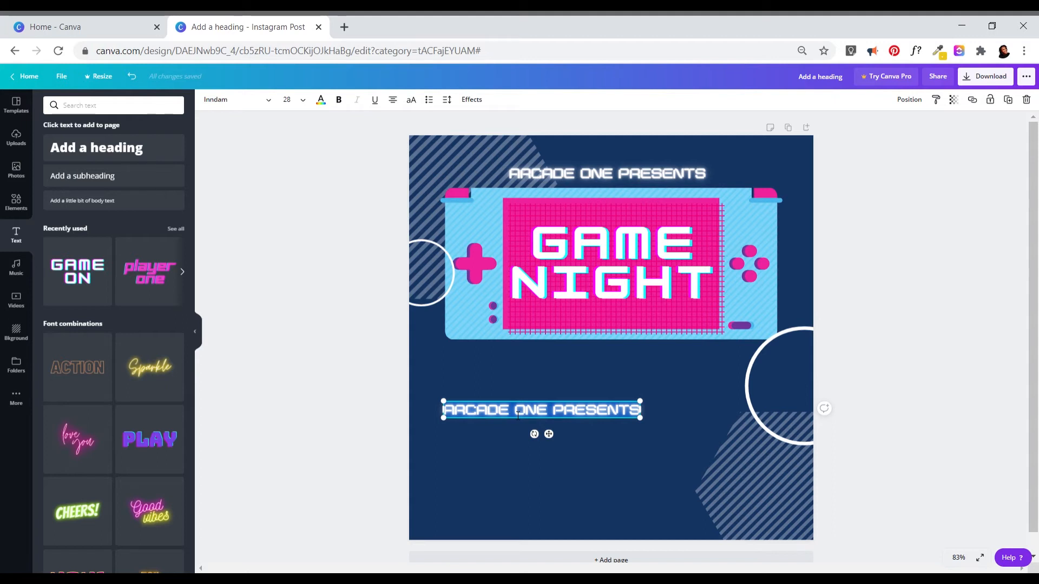
type("OCT")
left_click(521, 437)
left_click_drag(538, 417, 466, 451)
Duplicate the "OCT" text directly beneath itself and change the copy to "16".
key("ctrl+d")
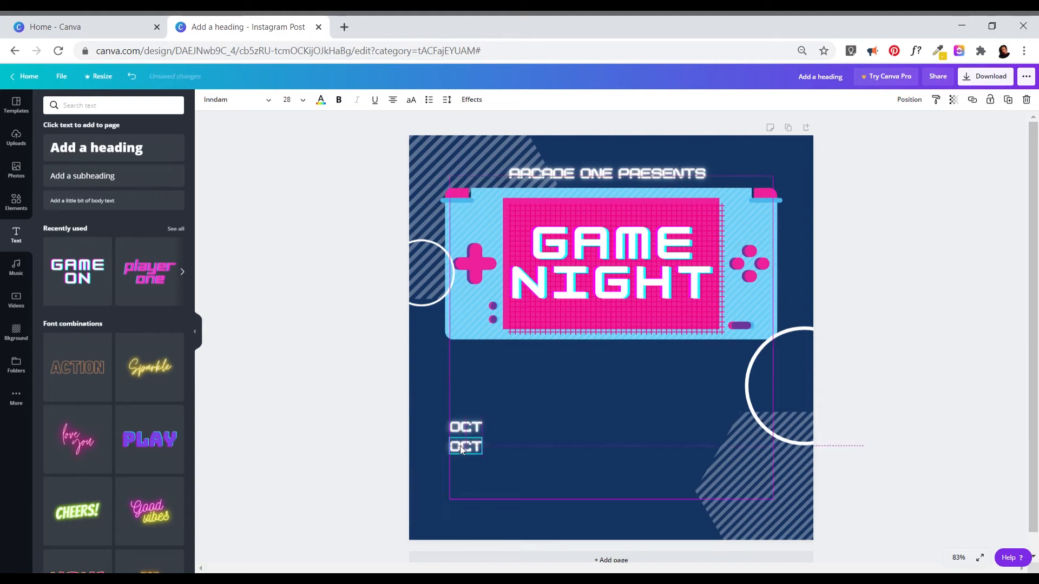
double_click(466, 447)
type("15")
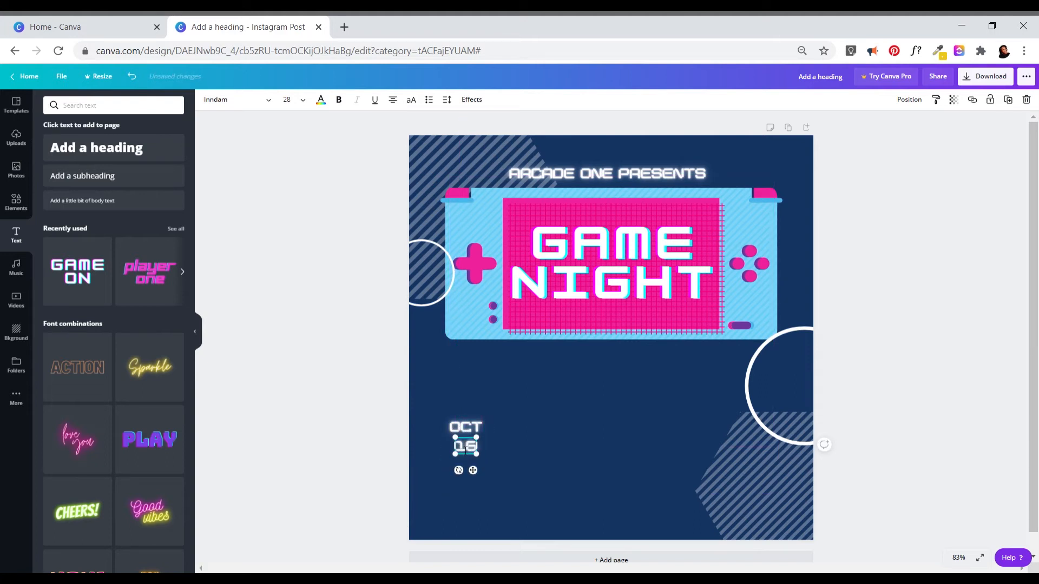
left_click(307, 448)
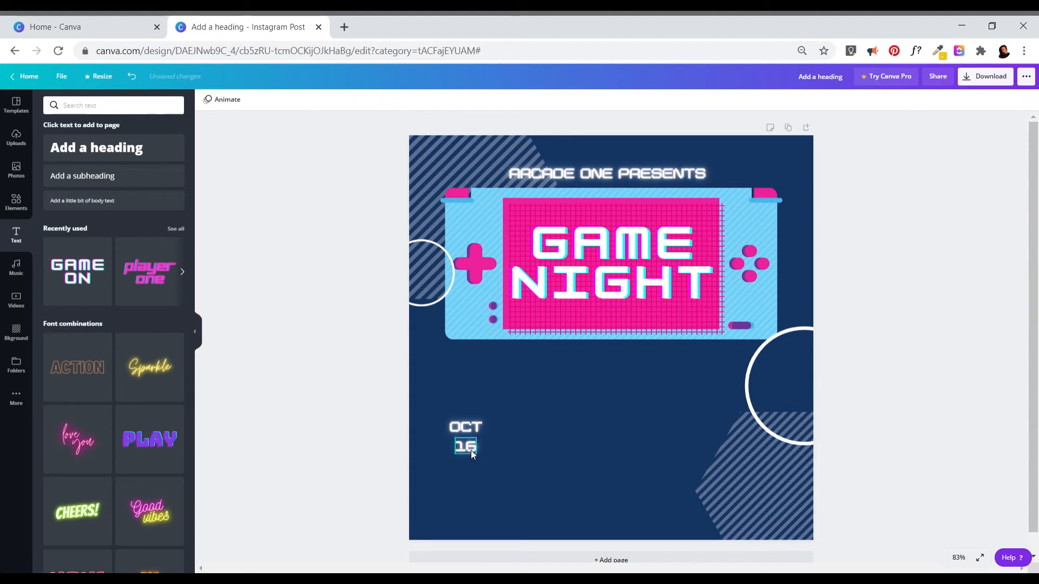
Enlarge the "OCT" and "16" texts together to about font size 63.6 in the design's lower-left area.
left_click(469, 449)
left_click(468, 427, "shift")
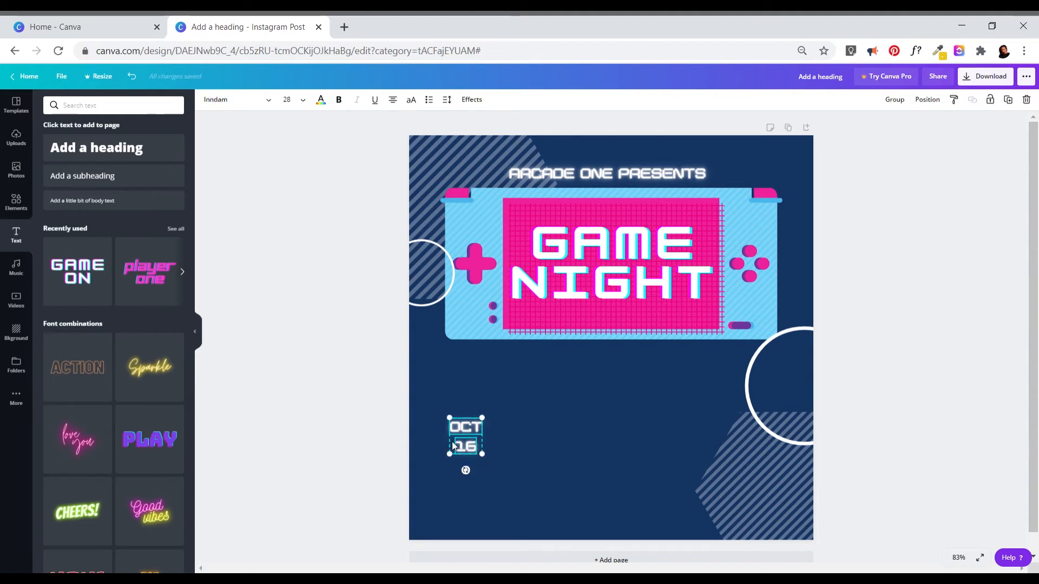
left_click(481, 473)
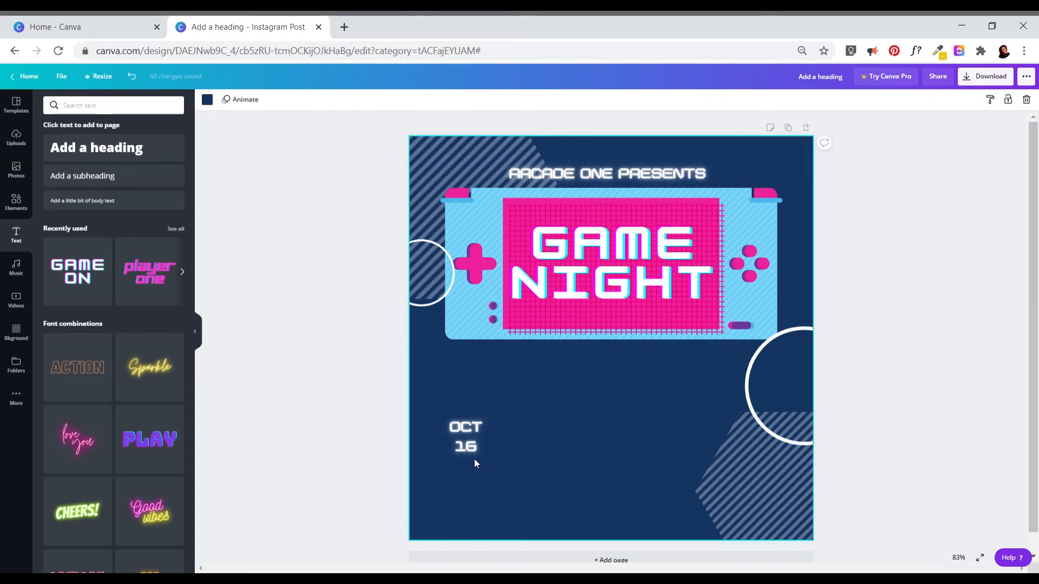
left_click(460, 445)
left_click(462, 425, "shift")
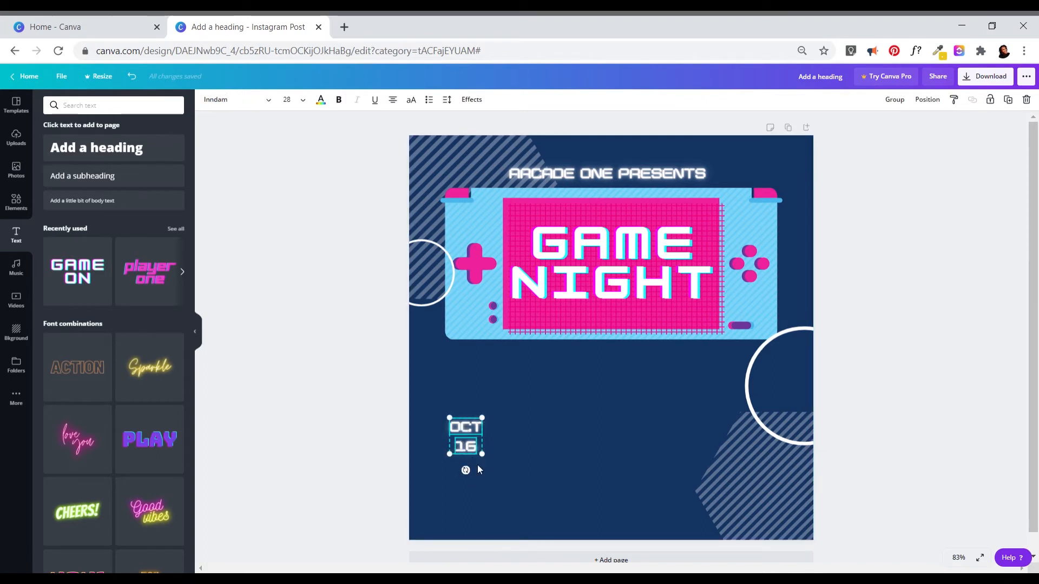
left_click_drag(492, 461, 521, 503)
left_click_drag(482, 426, 465, 442)
left_click(308, 422)
Enlarge the "16" text alone to about font size 86.4, keeping it directly beneath "OCT".
left_click_drag(475, 488, 511, 507)
left_click_drag(454, 460, 453, 458)
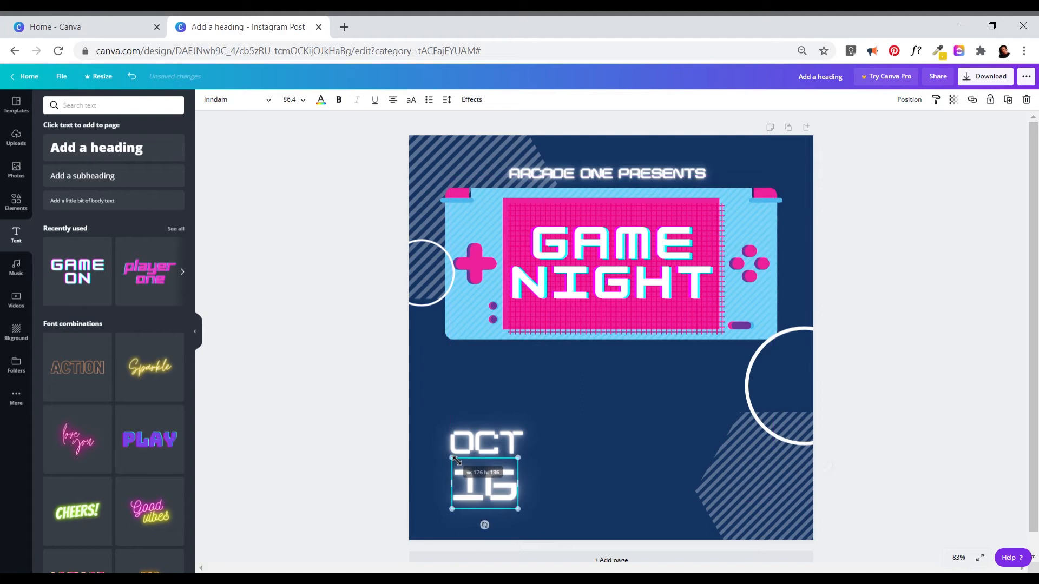
left_click(470, 508)
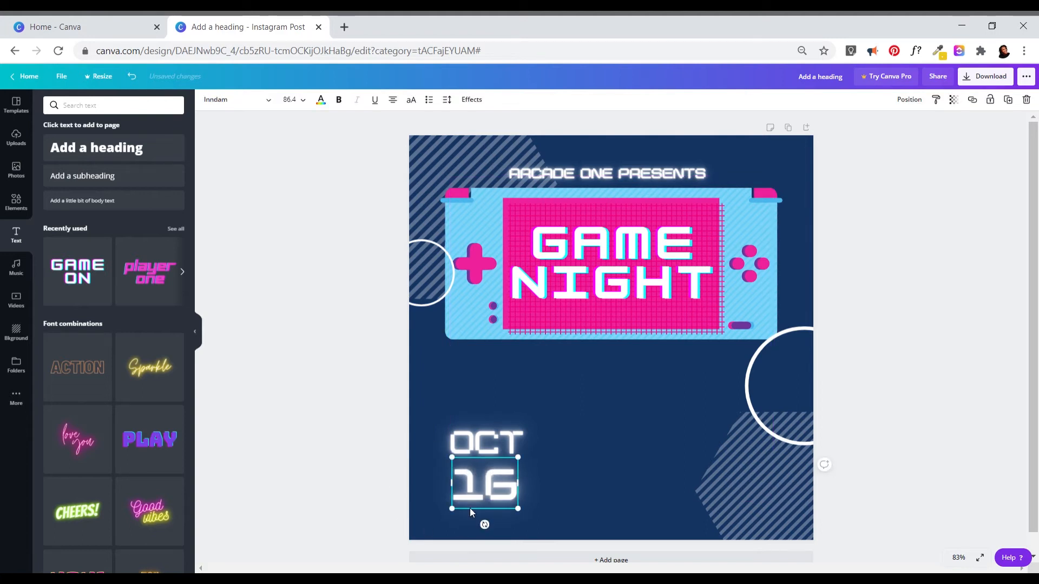
left_click(300, 457)
Remove the Neon effect from the "OCT" text by setting its effect to None.
left_click(472, 438)
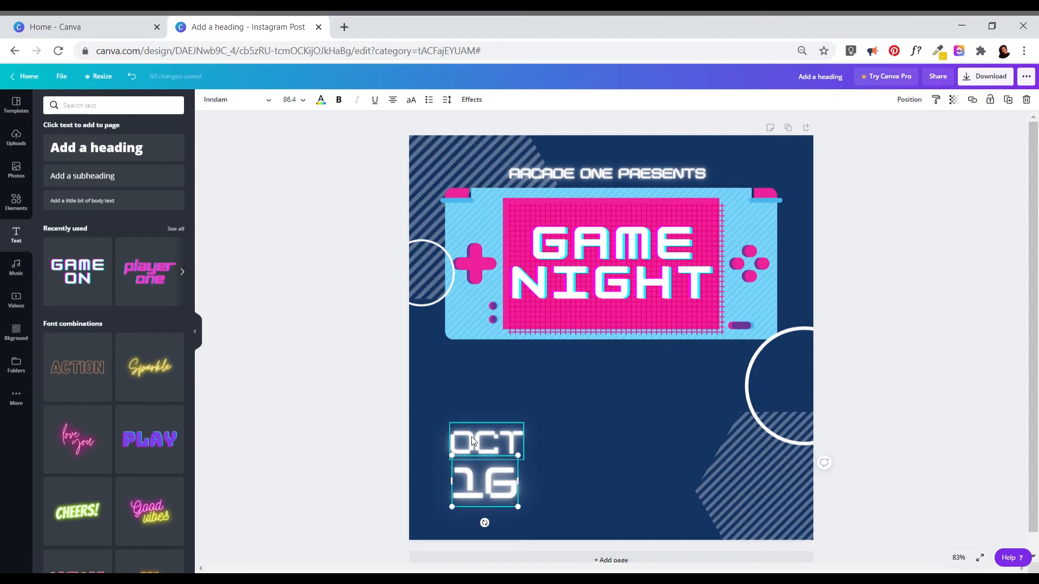
double_click(471, 440)
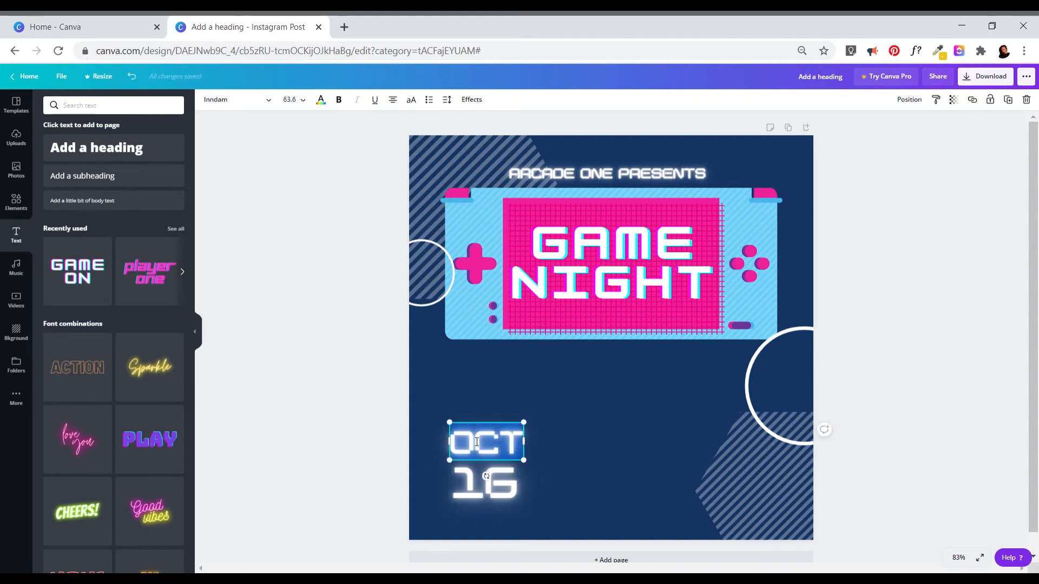
left_click(469, 103)
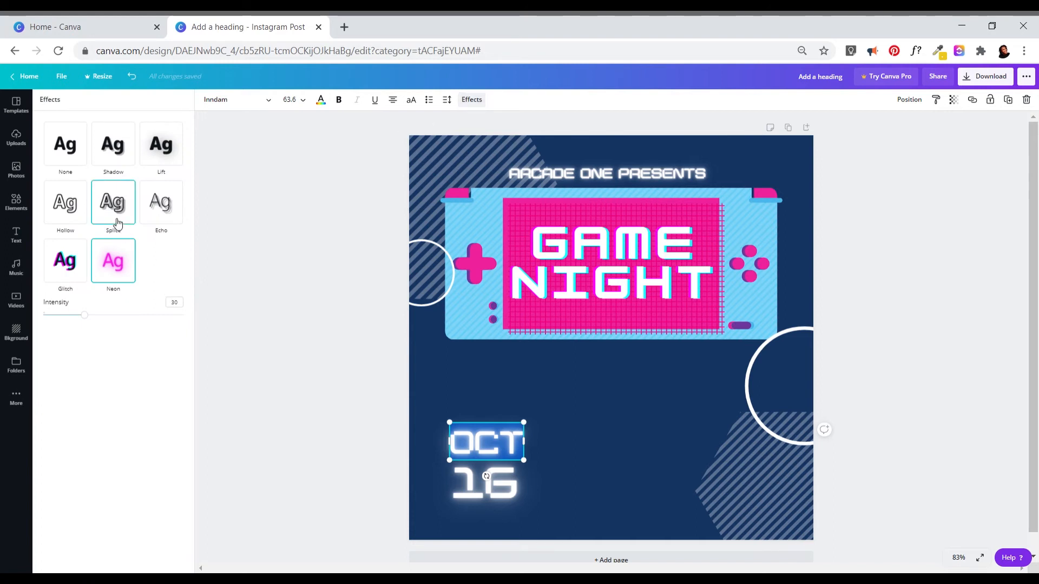
left_click(66, 145)
left_click(295, 464)
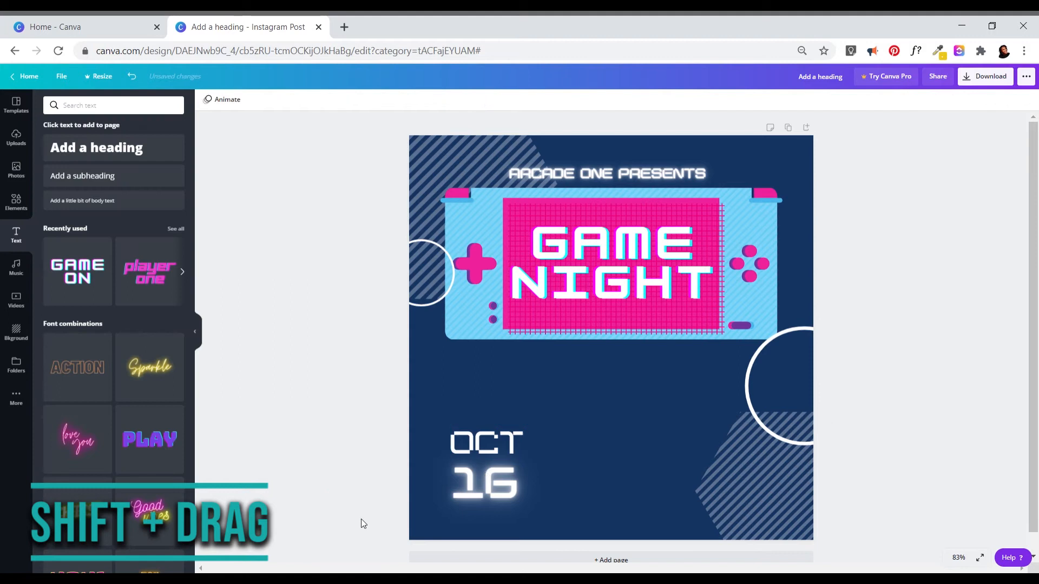
Recolour the "16" text with a custom light blue matching the console and nudge it slightly closer to "OCT".
left_click(467, 495)
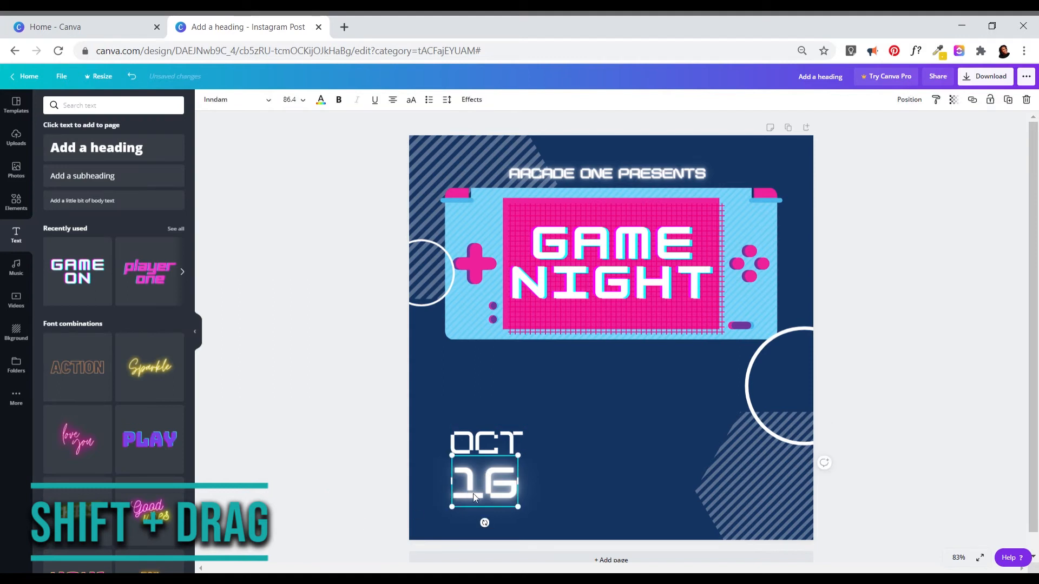
double_click(473, 495)
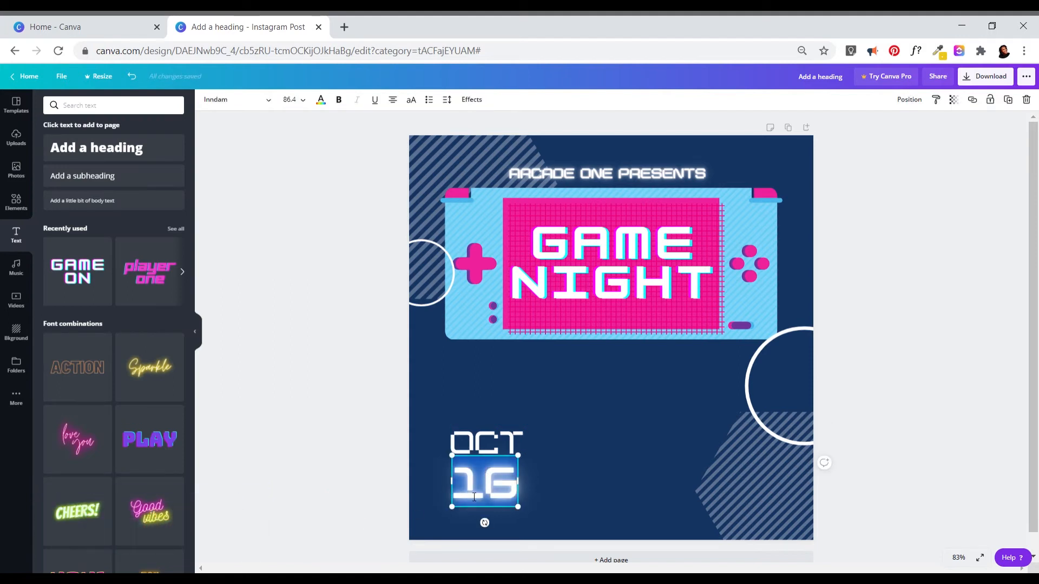
left_click(321, 98)
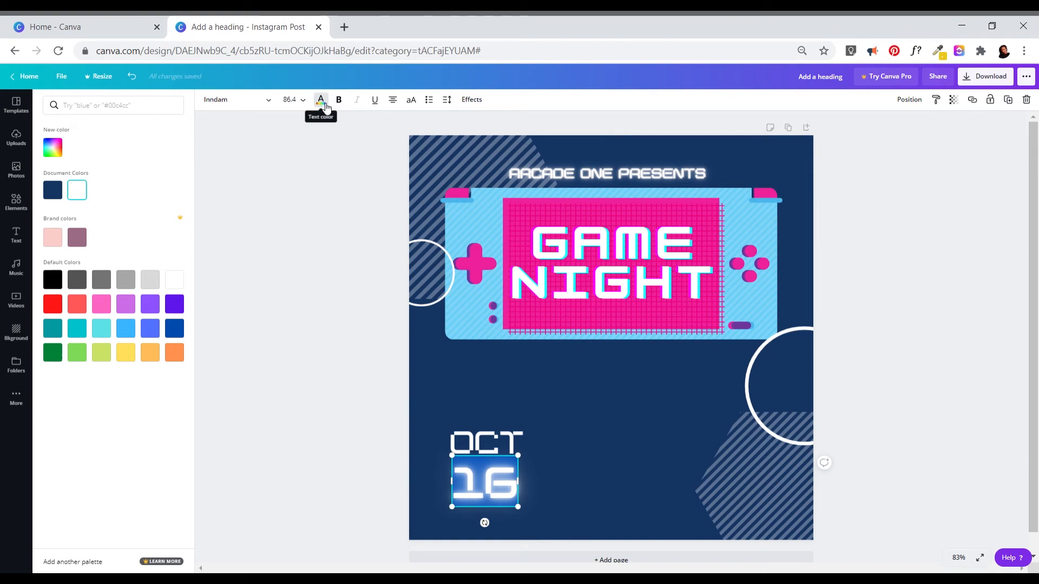
left_click(53, 147)
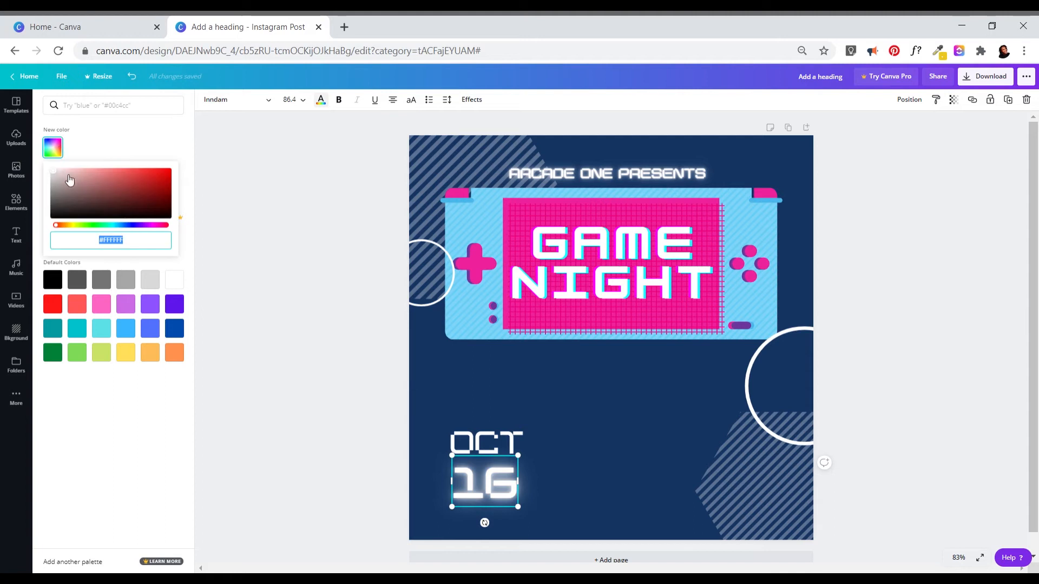
left_click(112, 226)
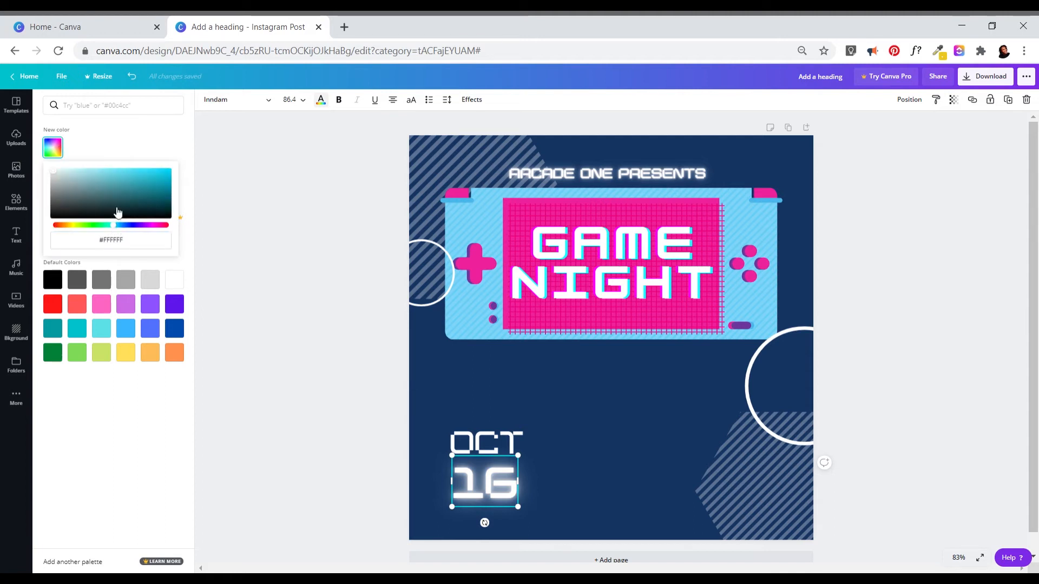
left_click(122, 169)
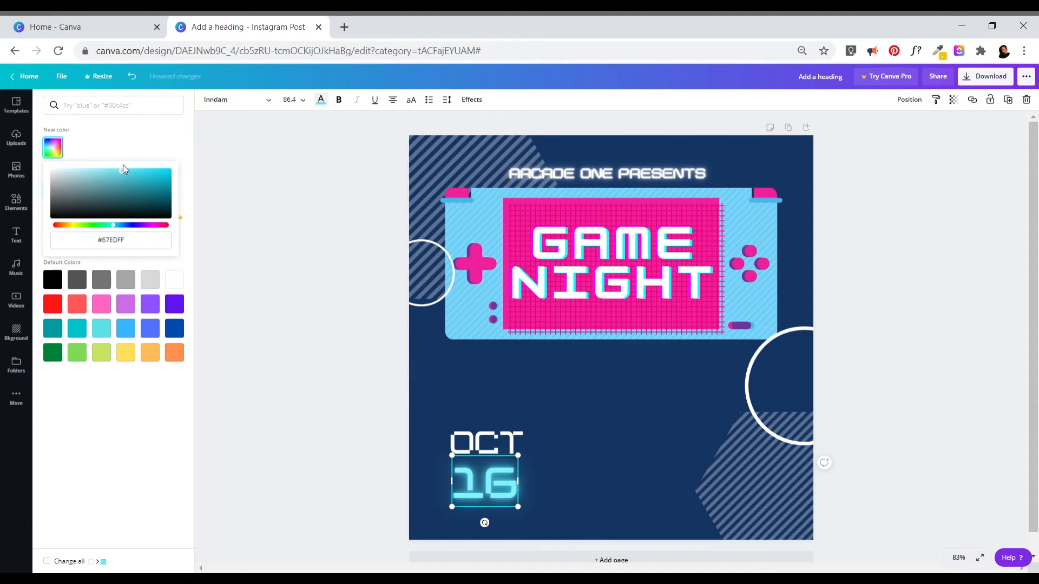
left_click(117, 170)
left_click(116, 225)
left_click(118, 172)
left_click_drag(118, 172, 118, 158)
left_click(272, 355)
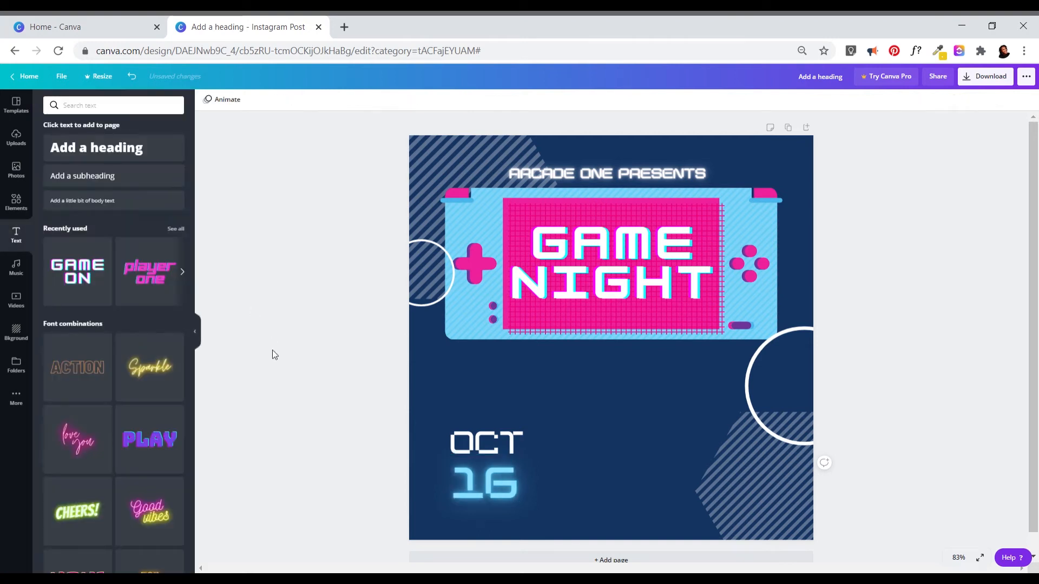
left_click(484, 506)
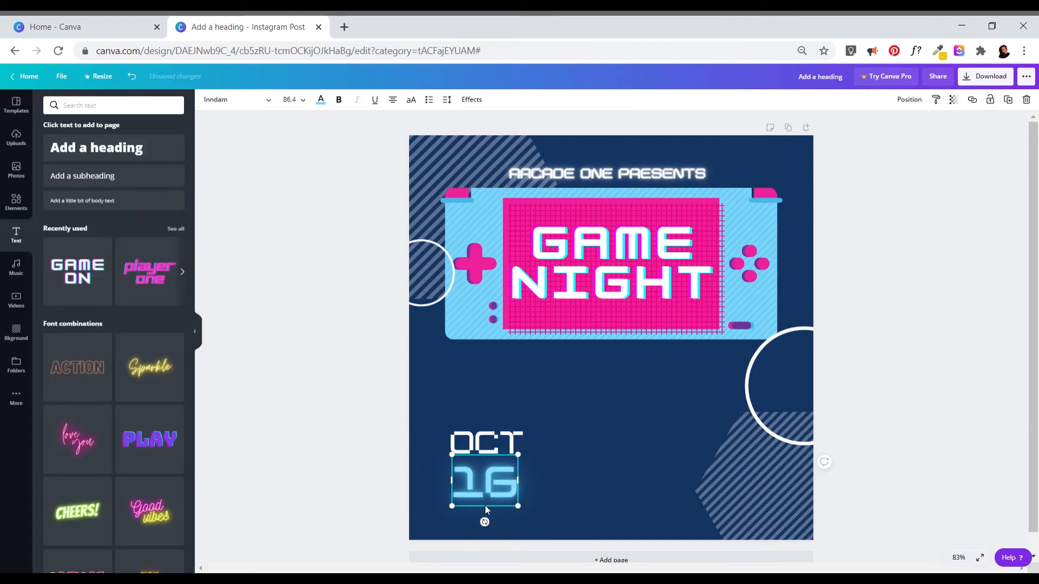
Change the "OCT" text's font to HK Modular, the font used for "GAME NIGHT".
left_click(483, 438)
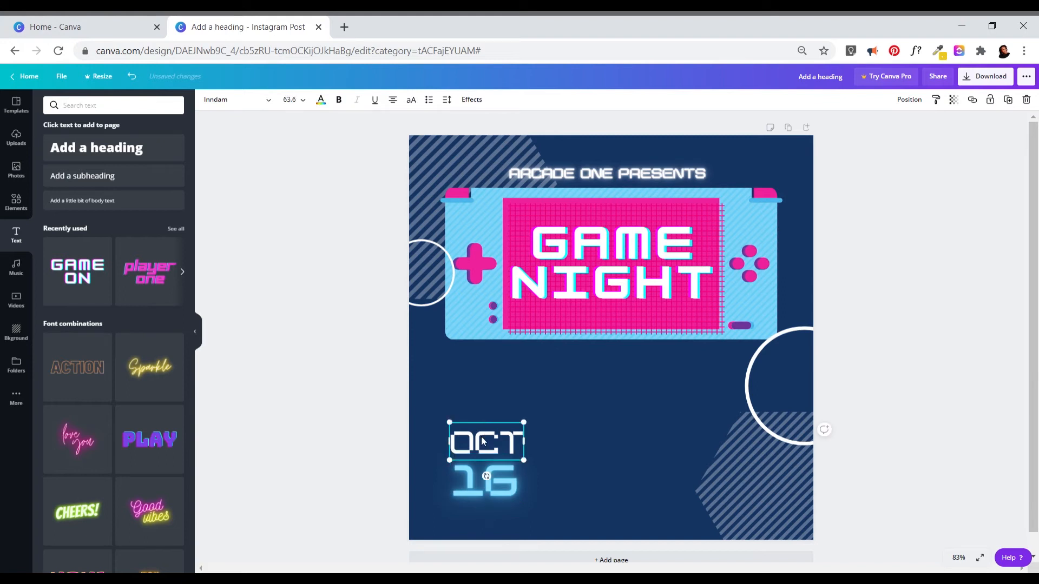
double_click(485, 445)
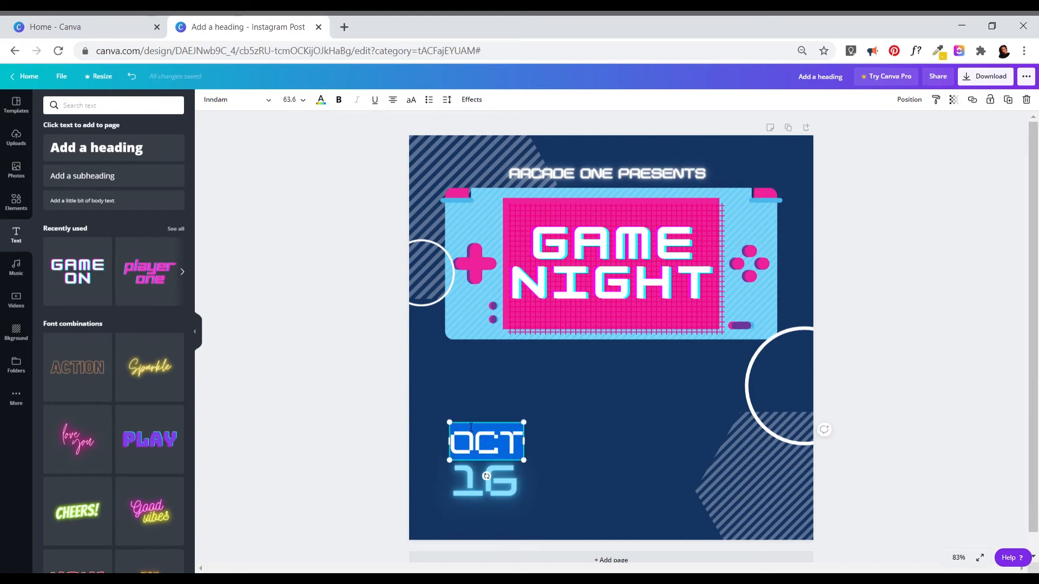
left_click(520, 280)
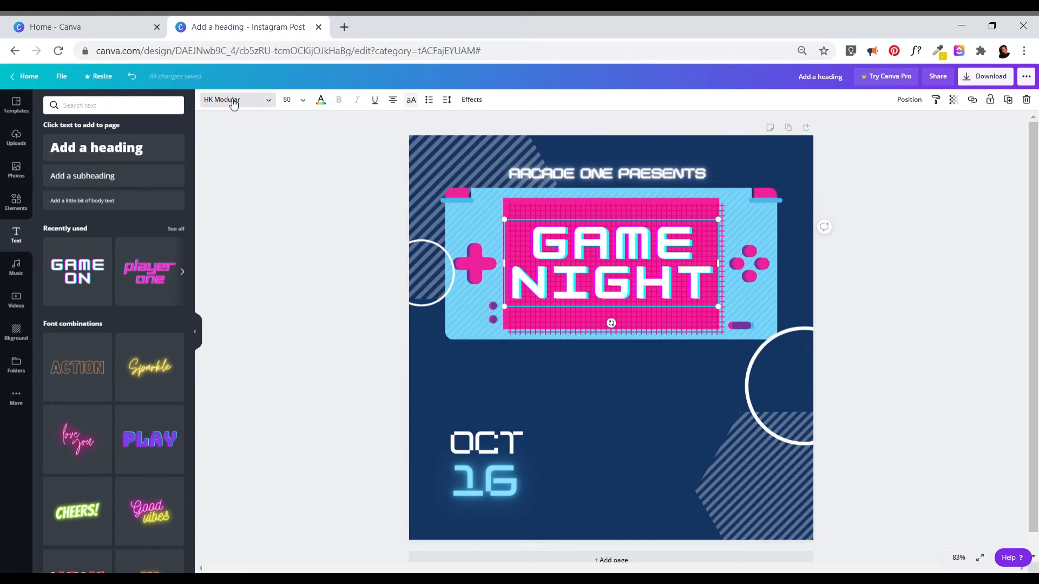
left_click(481, 448)
left_click(482, 448)
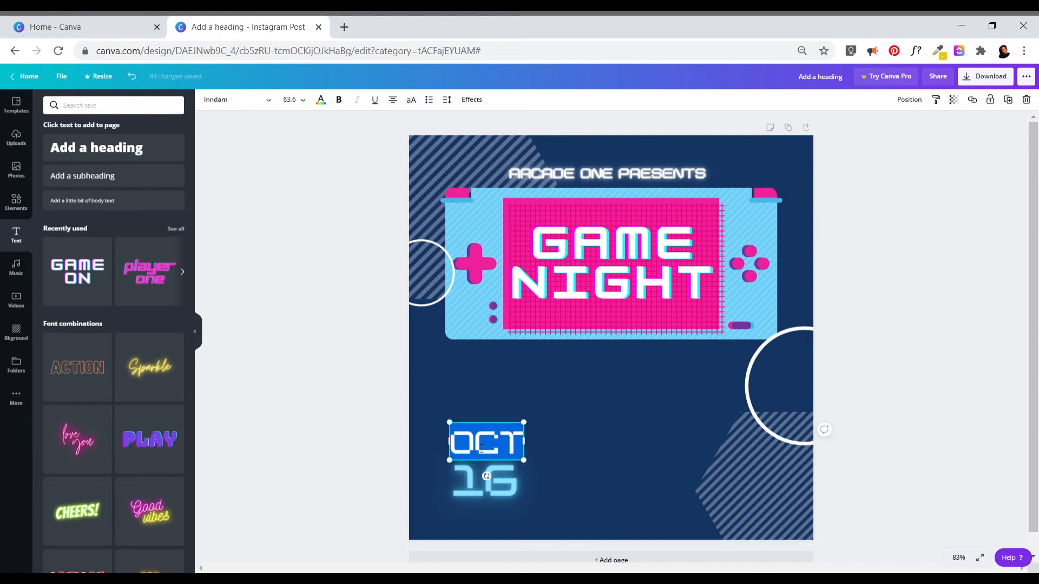
left_click(222, 101)
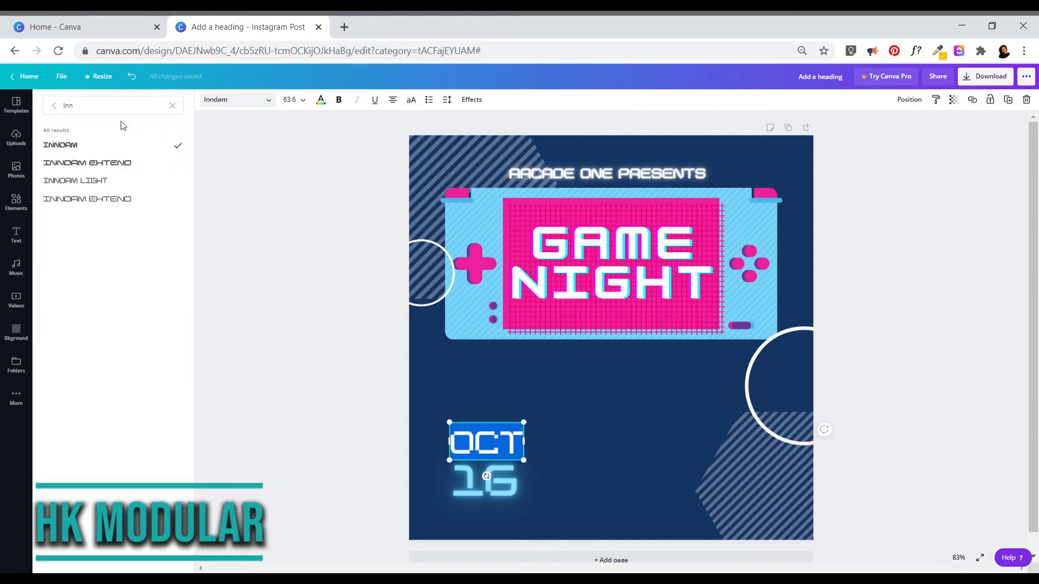
left_click(119, 108)
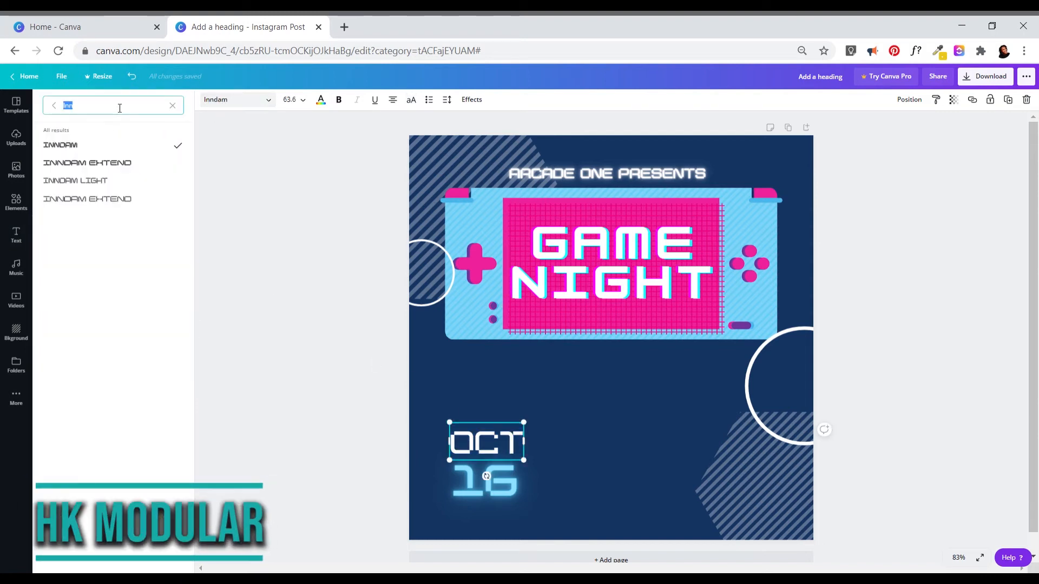
type("HK")
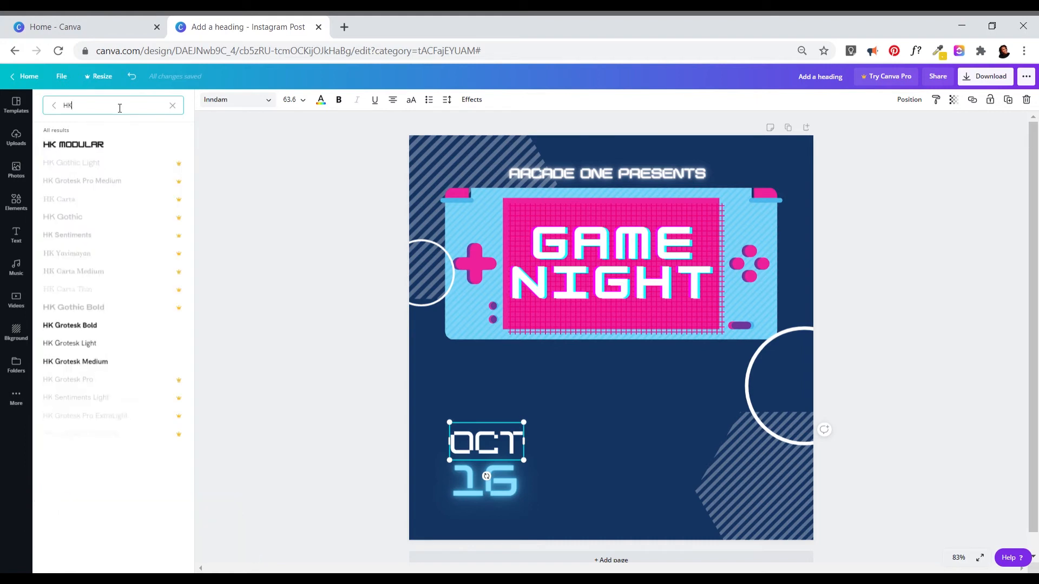
left_click(115, 146)
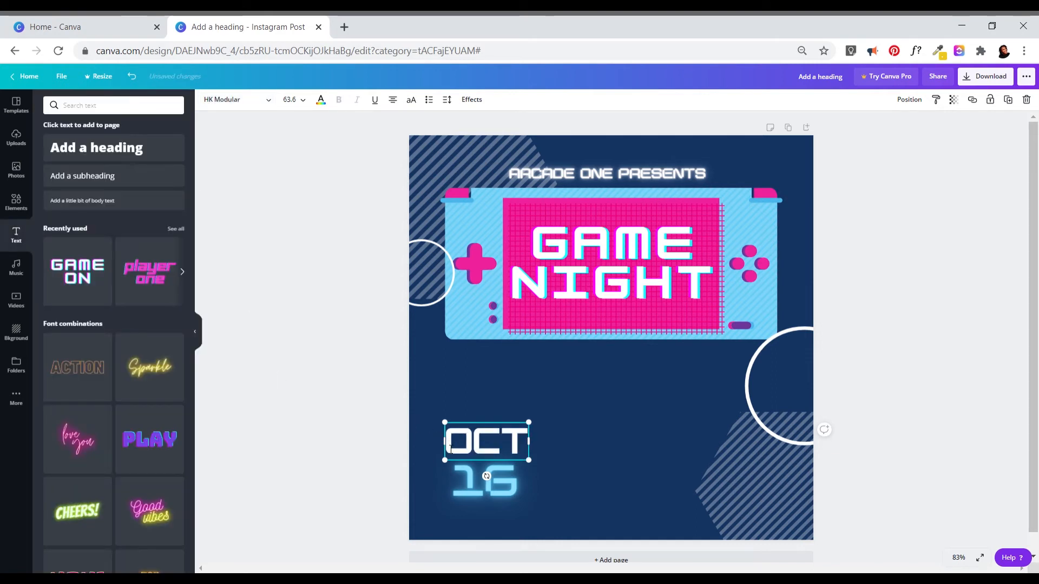
Widen the "OCT" text box, scale the text down to about font size 56.3 and align it above "16".
mouse_move(451, 451)
left_mouse_down()
mouse_move(466, 450)
mouse_move(439, 450)
left_mouse_up()
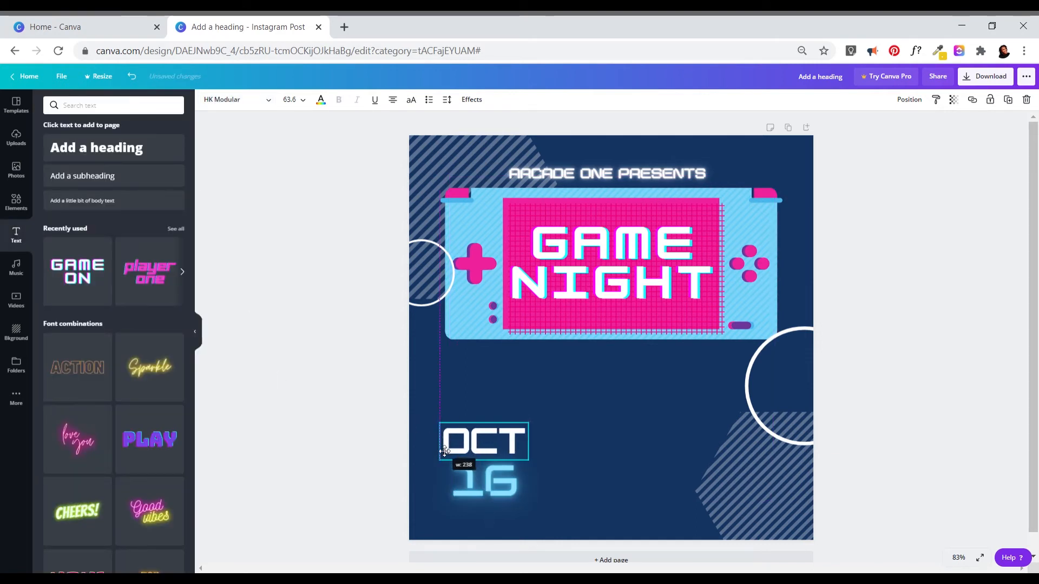
left_click_drag(528, 457, 531, 460)
mouse_move(466, 440)
left_mouse_down()
mouse_move(486, 455)
mouse_move(456, 448)
left_mouse_up()
left_click(340, 450)
left_click(362, 486)
left_click(491, 476)
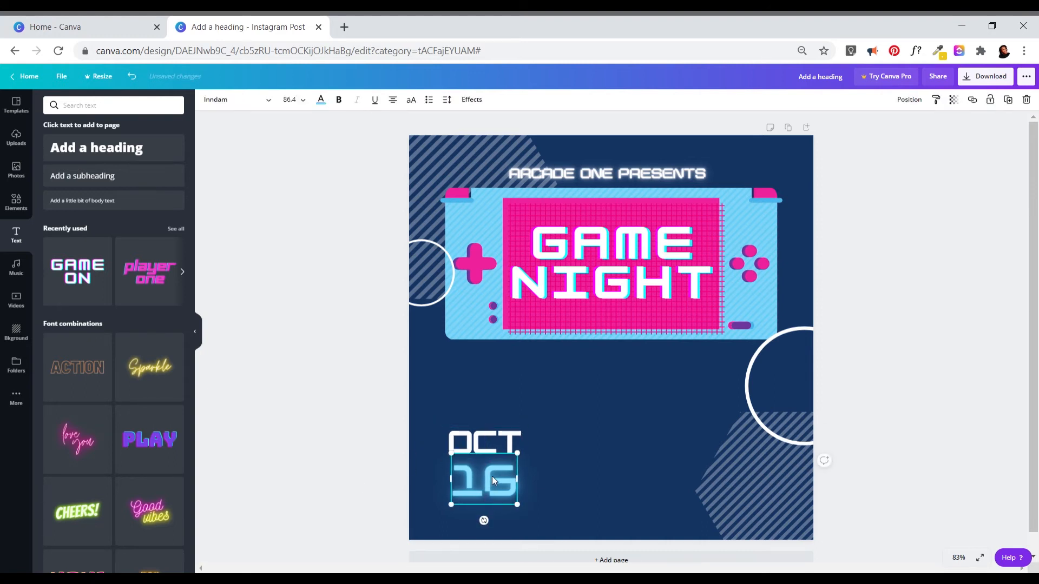
Duplicate the "OCT" text, place the copy directly beneath "16" and change it to "7PM-10PM".
left_click(479, 446)
key("ctrl+d")
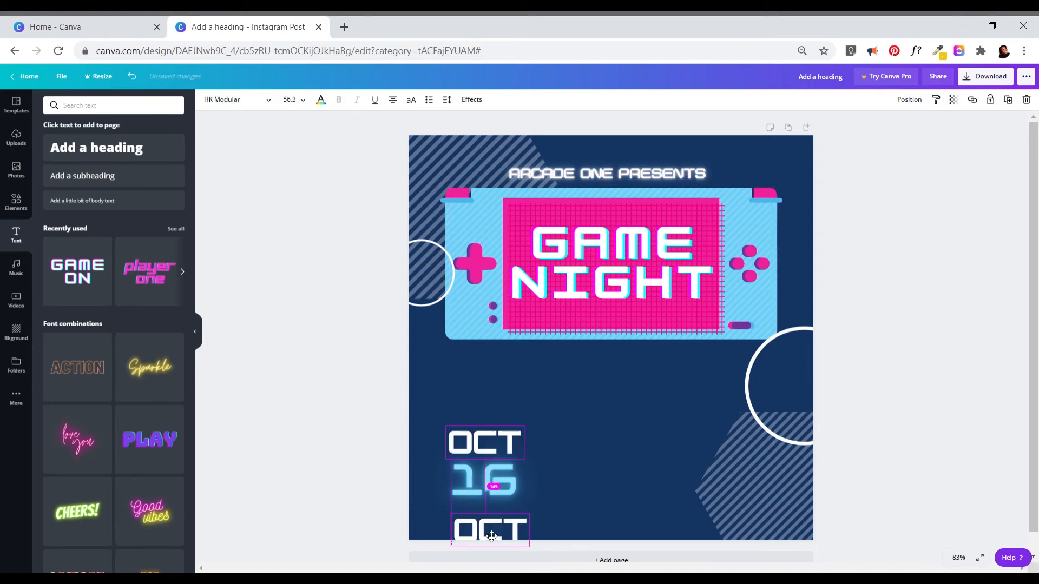
double_click(485, 526)
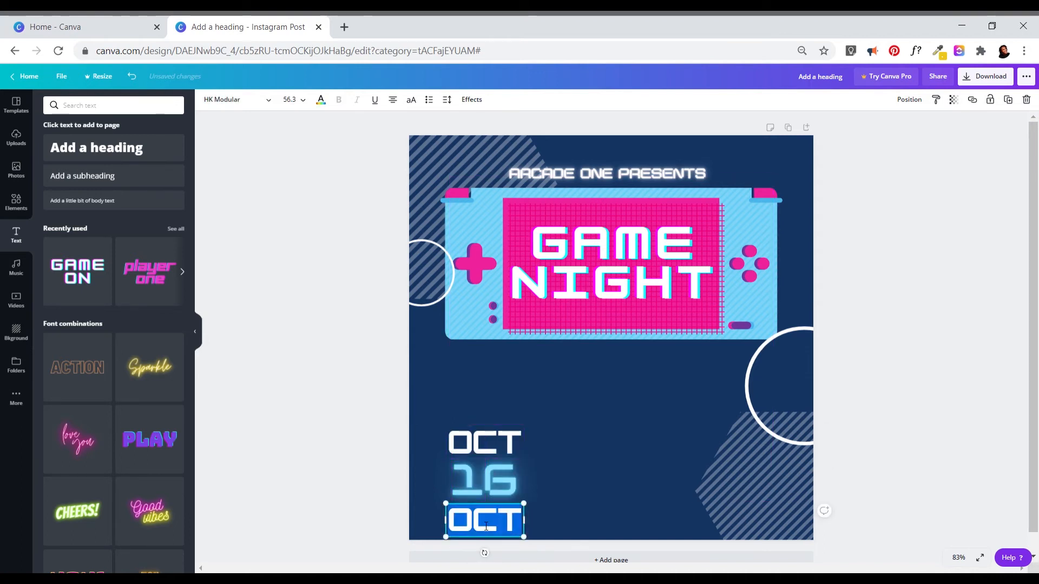
type("7PM")
key("Return")
type("- 10")
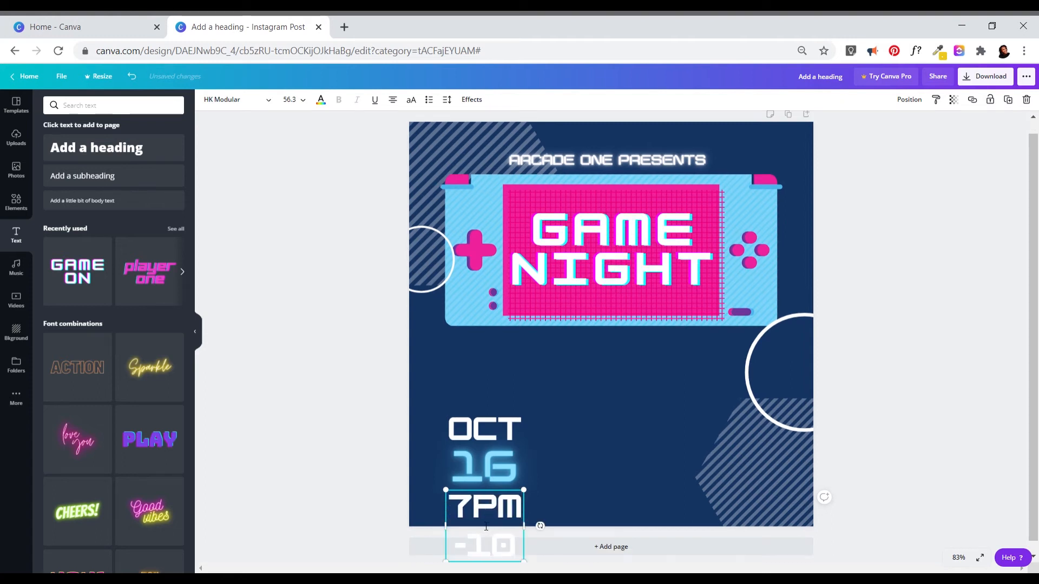
type("PM")
Set the "7PM-10PM" text to font size 24 and widen its box to about 225 so it fits on one line.
key("ctrl+a")
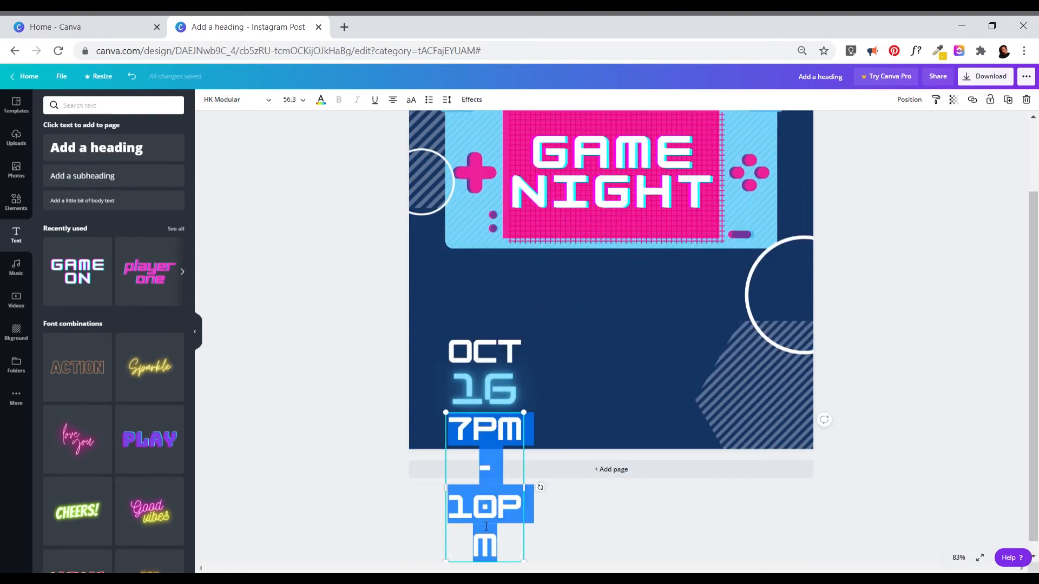
left_click(303, 101)
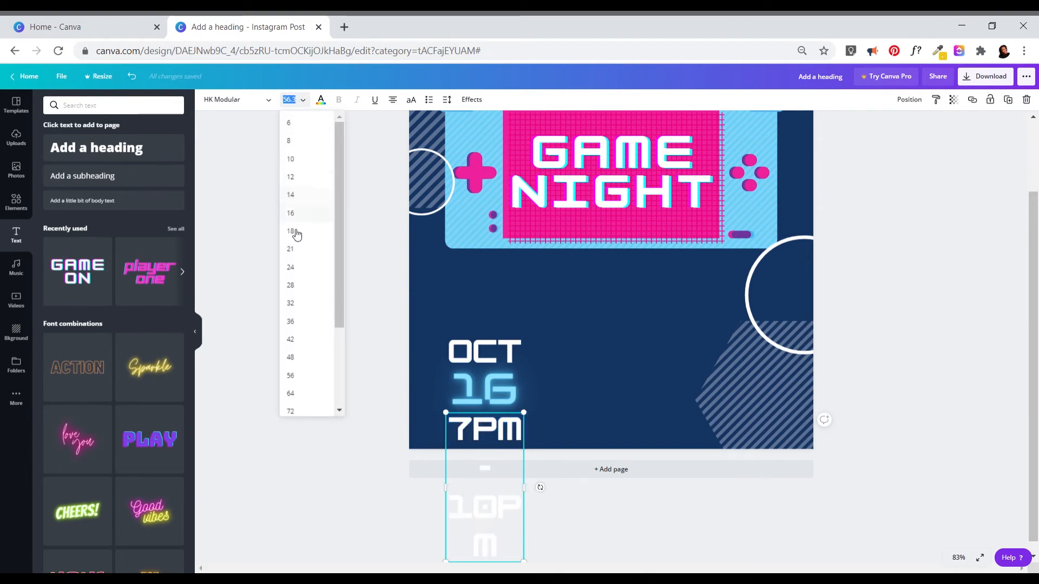
left_click(298, 267)
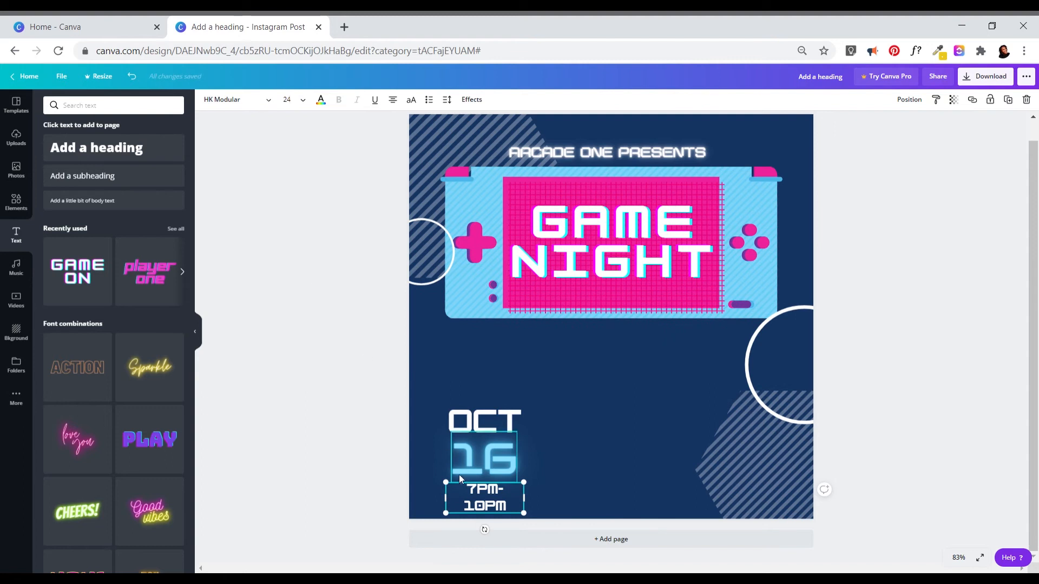
left_click_drag(523, 497, 535, 503)
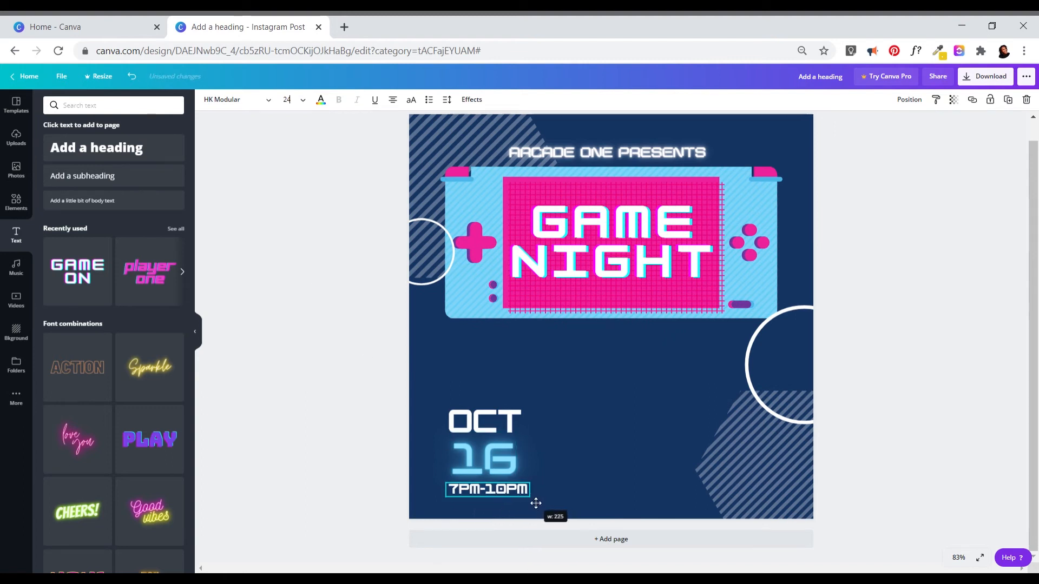
left_click(366, 475)
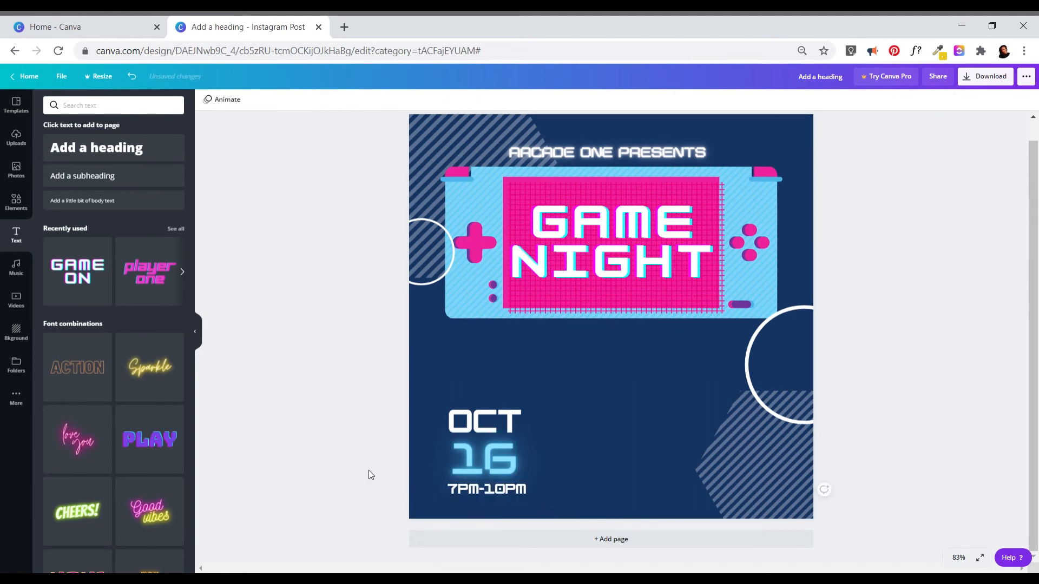
left_click(468, 494)
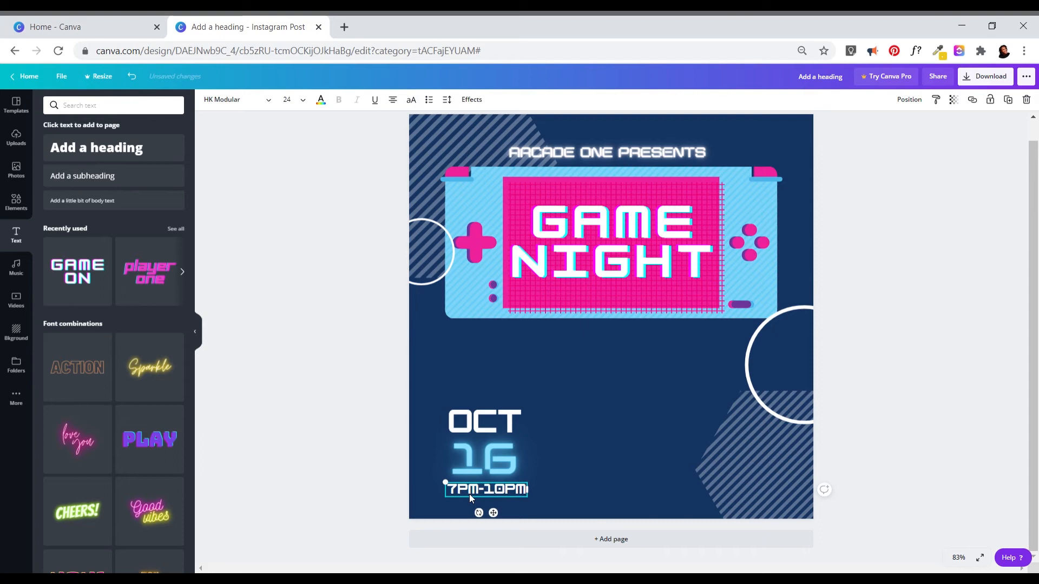
left_click(305, 454)
scroll(293, 459, "up", 1)
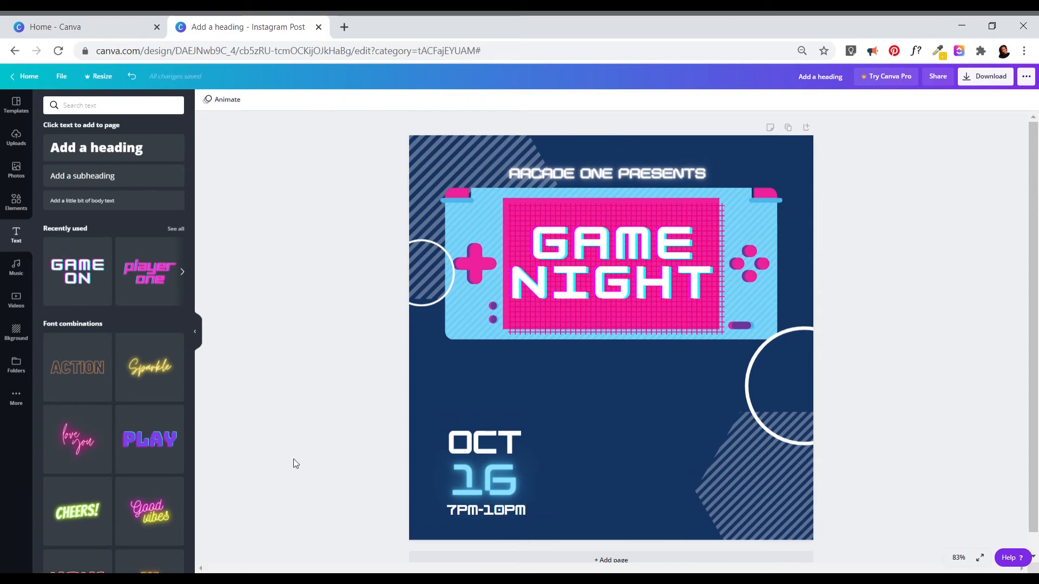
left_click(460, 455)
left_click(464, 445)
left_click(466, 477, "shift")
left_click(466, 496, "shift")
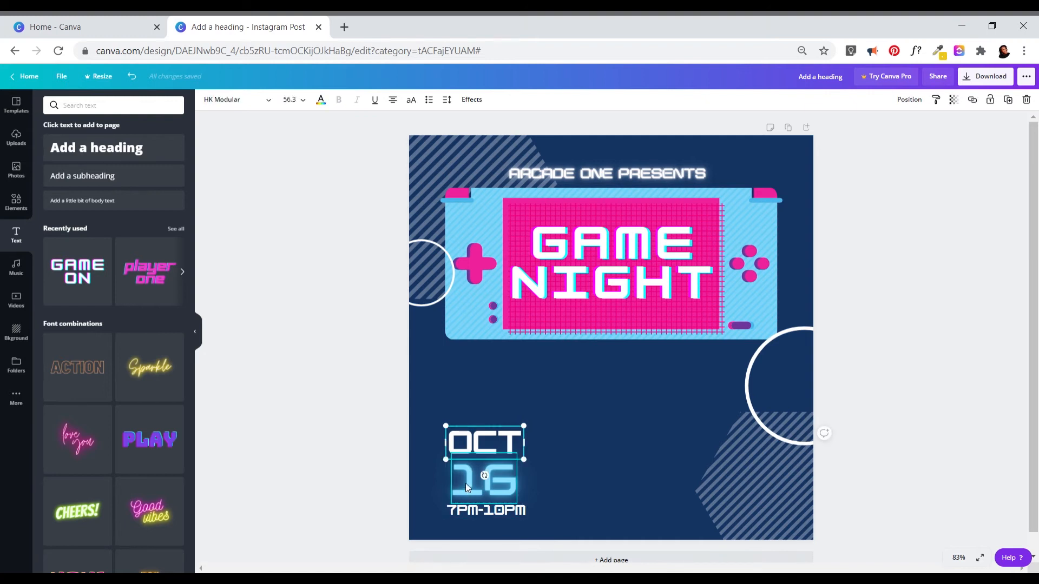
left_click(465, 483)
left_click(459, 511, "shift")
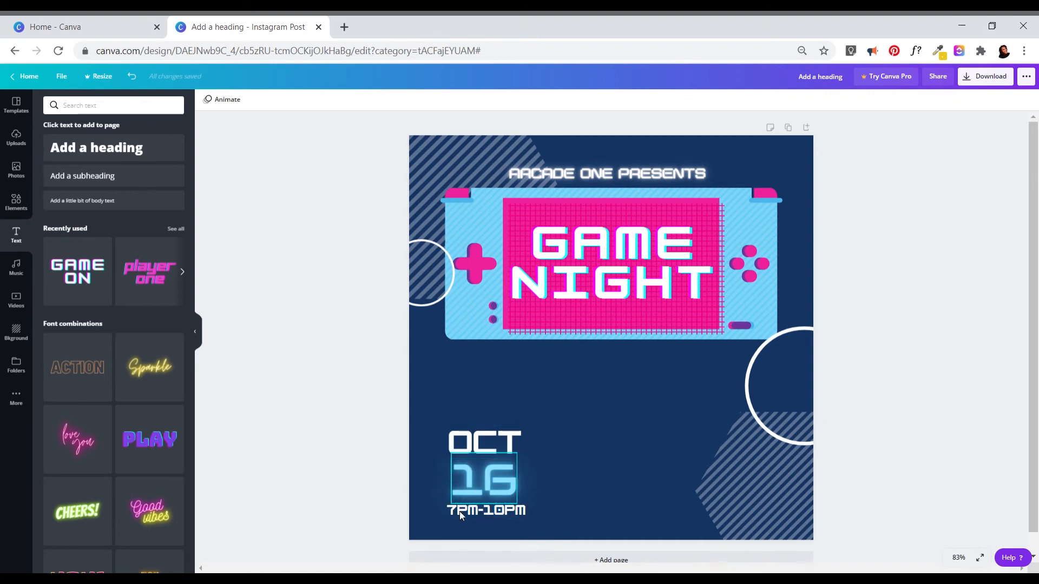
left_click(459, 511, "shift")
left_click(378, 501)
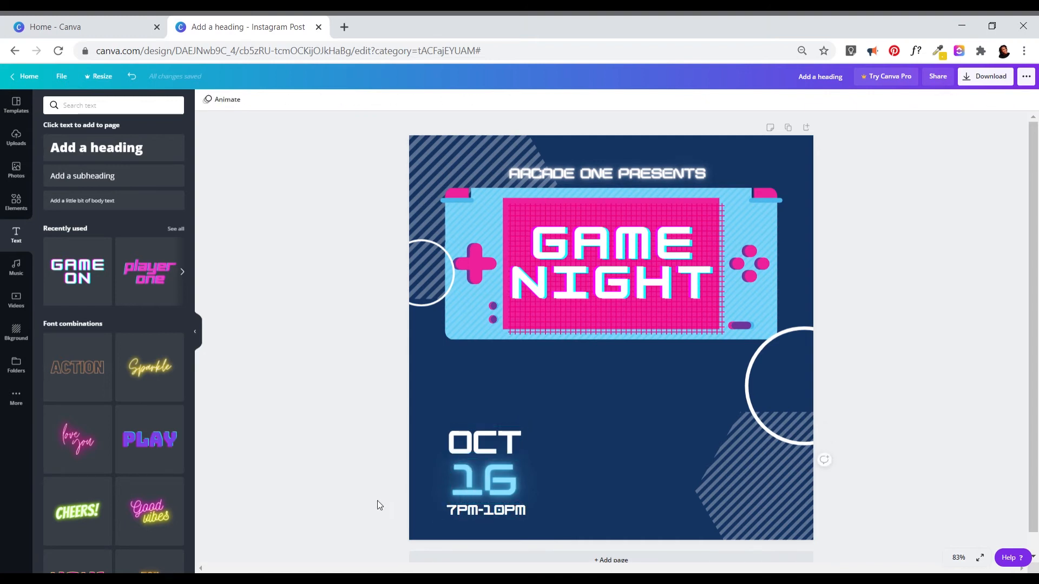
Select the "OCT", "16" and "7PM-10PM" texts together and move them slightly higher on the page.
left_click(460, 511)
left_click(469, 476, "shift")
left_click(471, 452, "shift")
left_click_drag(471, 452, 479, 440)
left_click(312, 483)
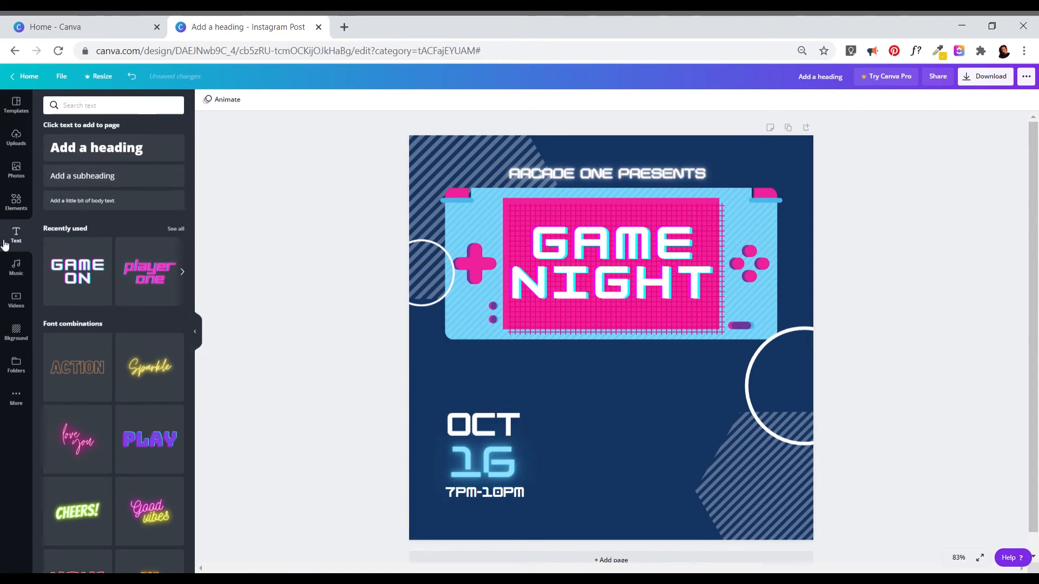
Search the elements for "line" and place the dotted line on the page below the console graphic.
left_click(12, 206)
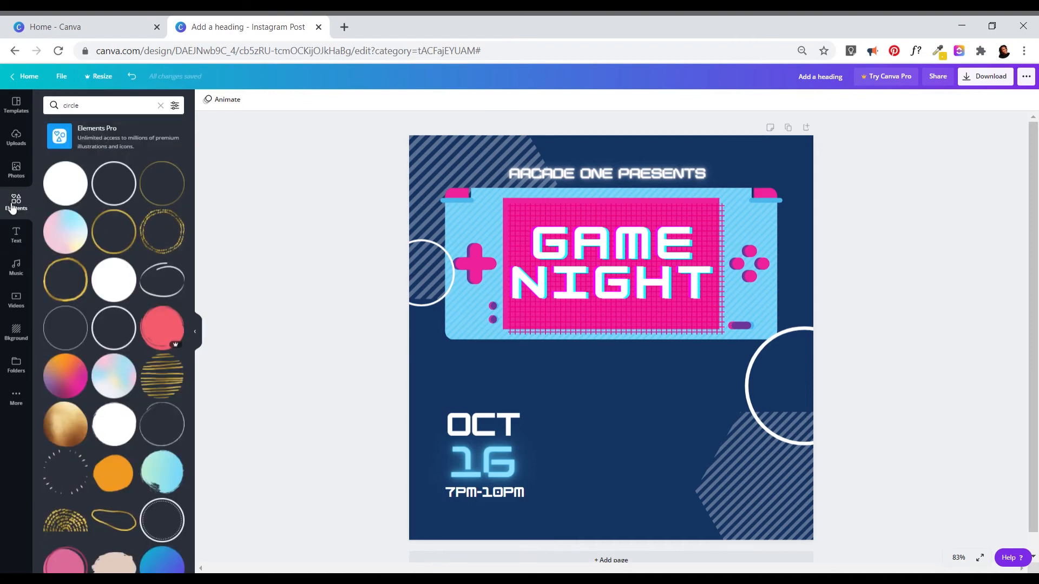
left_click(123, 111)
double_click(123, 110)
key("BackSpace")
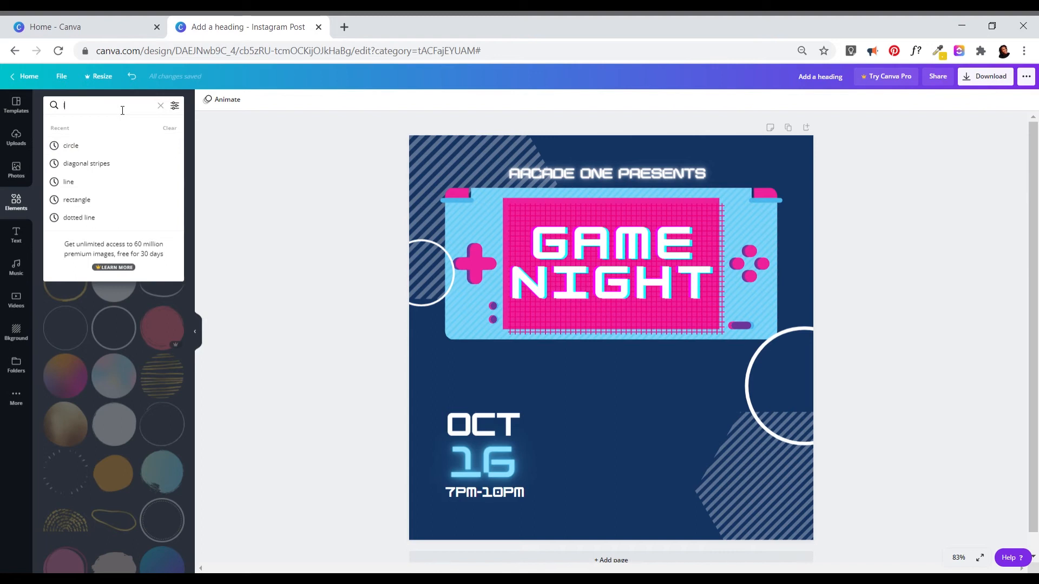
type("line")
key("Return")
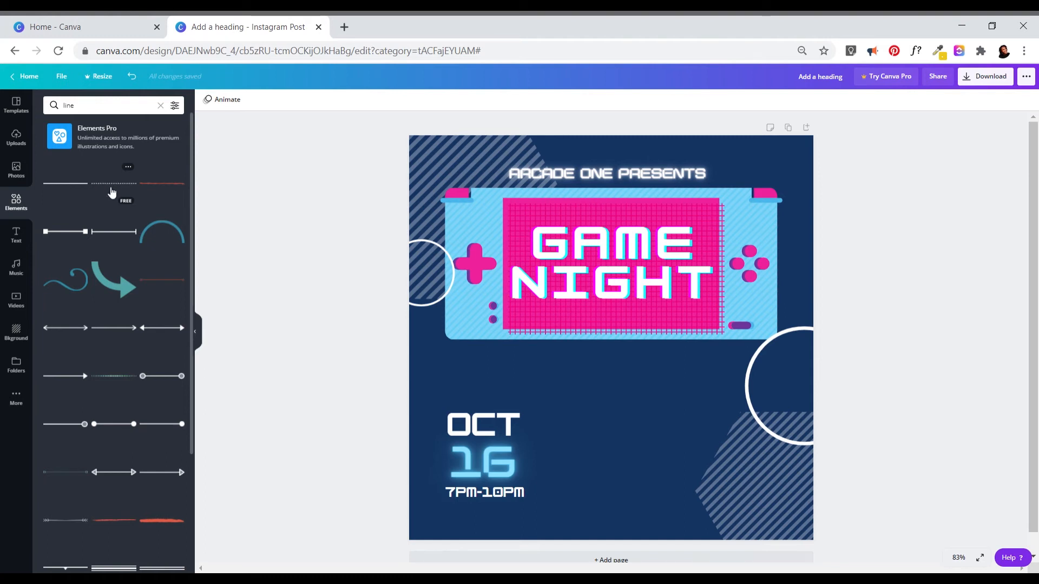
left_click_drag(112, 192, 534, 413)
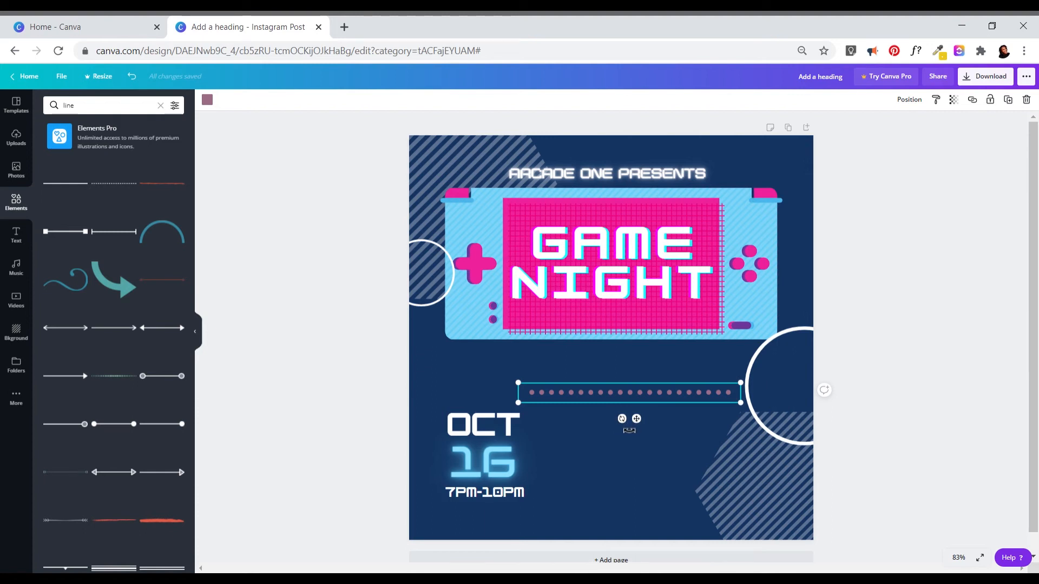
Rotate the dotted line to vertical, scale it down to roughly the date block's height and place it to the right of the date.
left_click_drag(622, 419, 573, 390)
left_click_drag(630, 369, 638, 430)
left_click_drag(642, 313, 615, 449)
left_click_drag(659, 140, 608, 433)
left_click_drag(602, 476, 603, 224)
left_click_drag(636, 180, 581, 387)
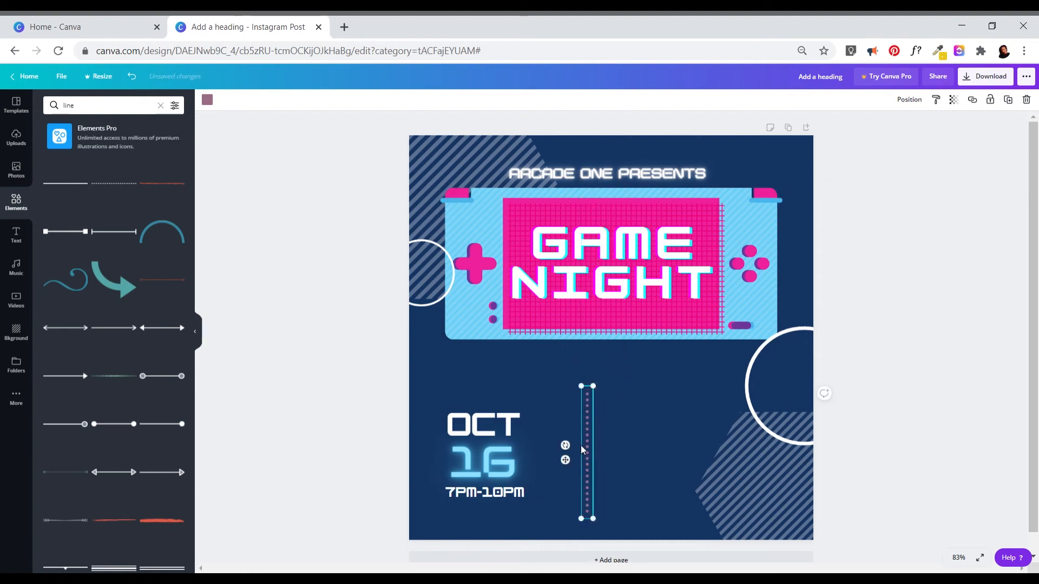
left_click_drag(589, 453, 581, 452)
Move the "OCT", "16" and "7PM-10PM" texts up and closer to the dotted line, stacked in one column.
left_click_drag(495, 429, 513, 408)
left_click_drag(519, 407, 513, 411)
left_click_drag(497, 459, 519, 444)
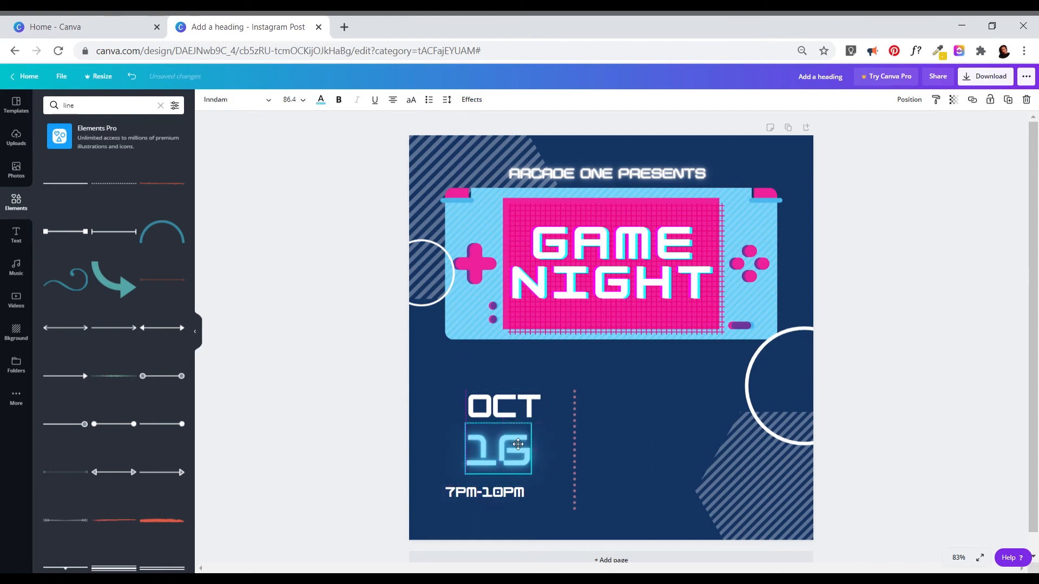
mouse_move(498, 493)
left_mouse_down()
mouse_move(522, 492)
mouse_move(510, 471)
mouse_move(504, 485)
left_mouse_up()
mouse_move(511, 464)
left_mouse_down()
mouse_move(506, 484)
mouse_move(498, 457)
left_mouse_up()
Set the "7PM-10PM" text to font size 21 and center it beneath "16".
left_click(630, 437)
double_click(501, 484)
left_click(292, 100)
left_click(299, 244)
left_click(480, 483)
left_click(556, 470)
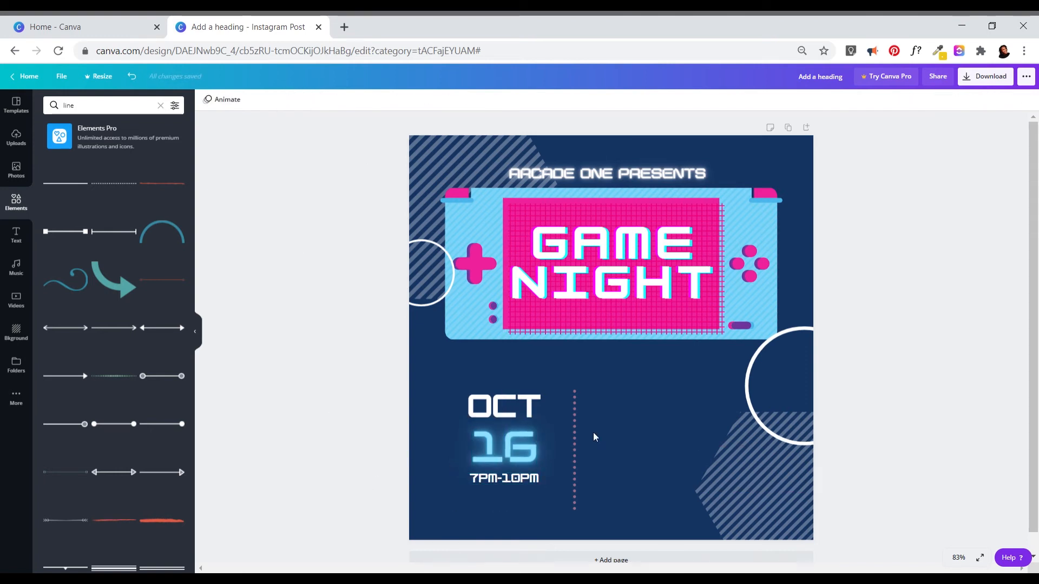
Select the three date and time texts together and scale them up to about 262 by 304.
left_click(522, 480)
left_click(511, 448, "shift")
left_click(505, 408, "shift")
left_click_drag(464, 490, 453, 517)
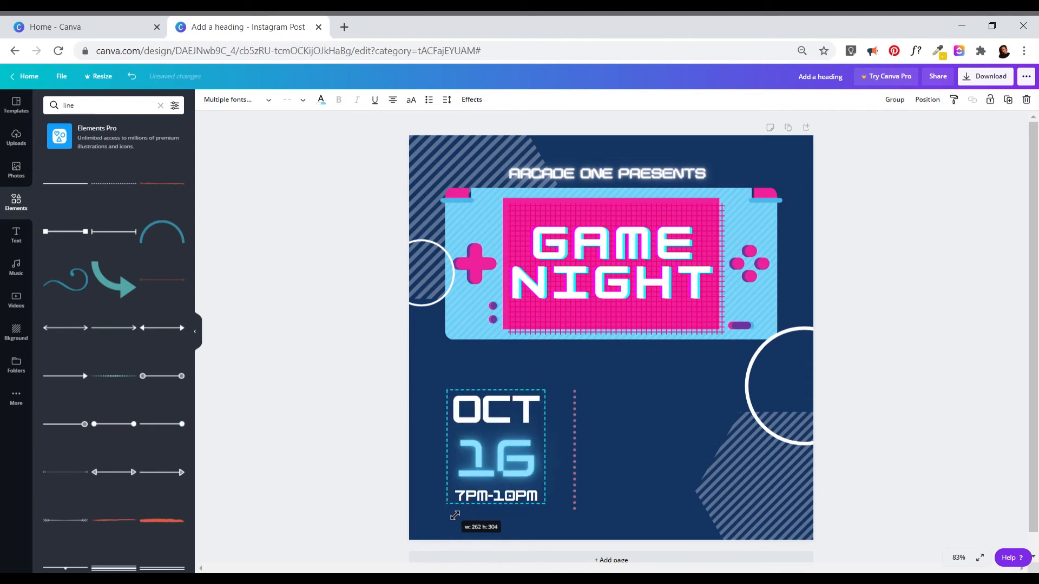
Move the dotted line closer to the date block and change its color to white.
left_click(565, 455)
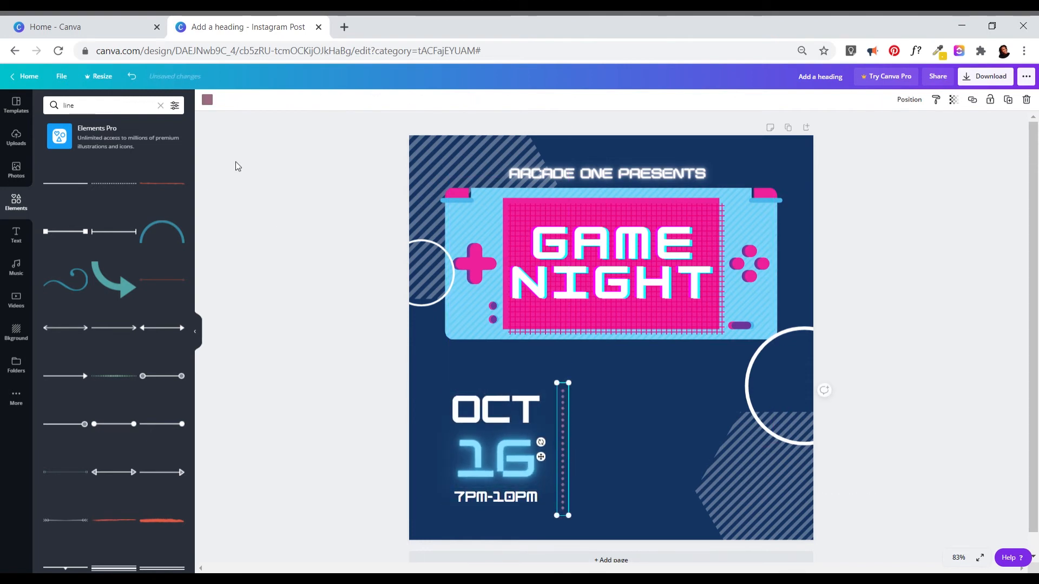
left_click(207, 101)
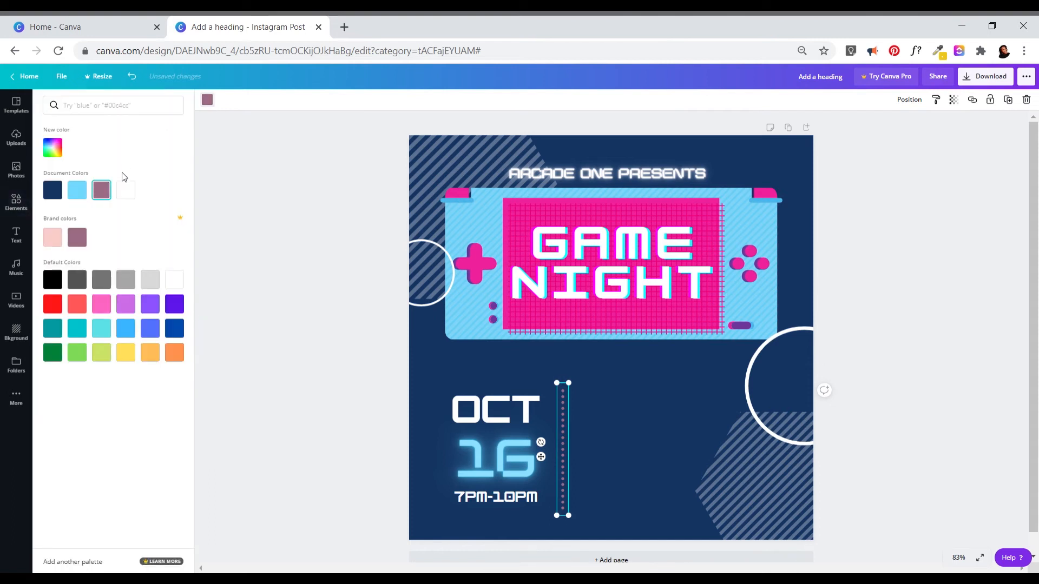
left_click(128, 188)
left_click(267, 292)
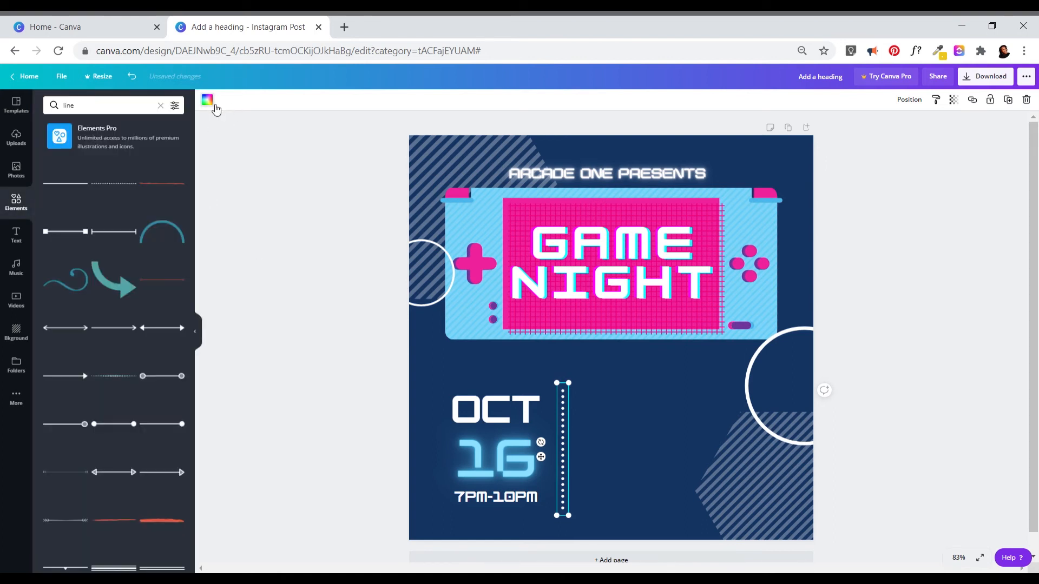
left_click(338, 404)
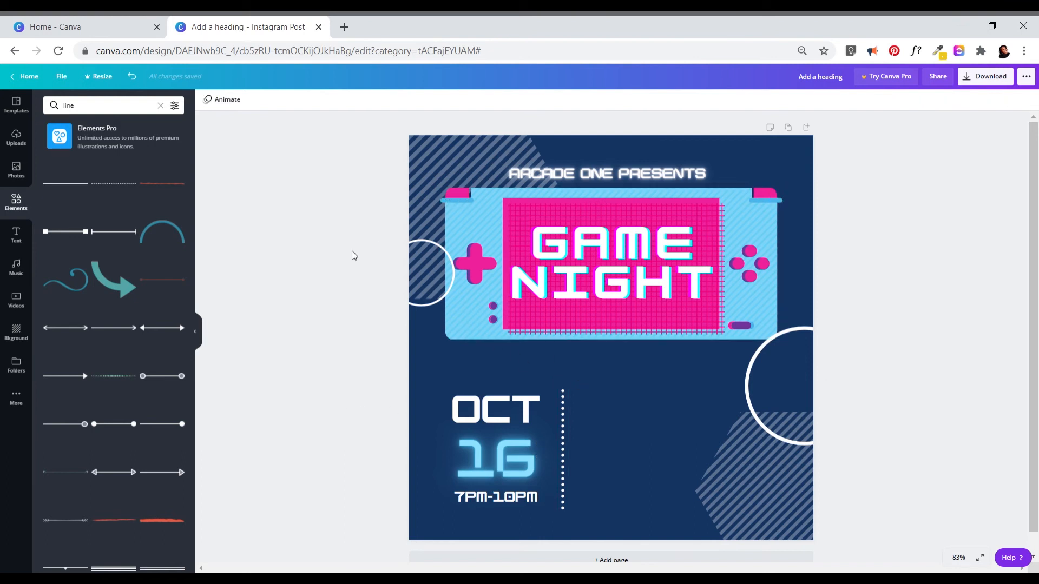
Add a subheading text to the right of the dotted line and set its font to Bebas Neue.
left_click(16, 236)
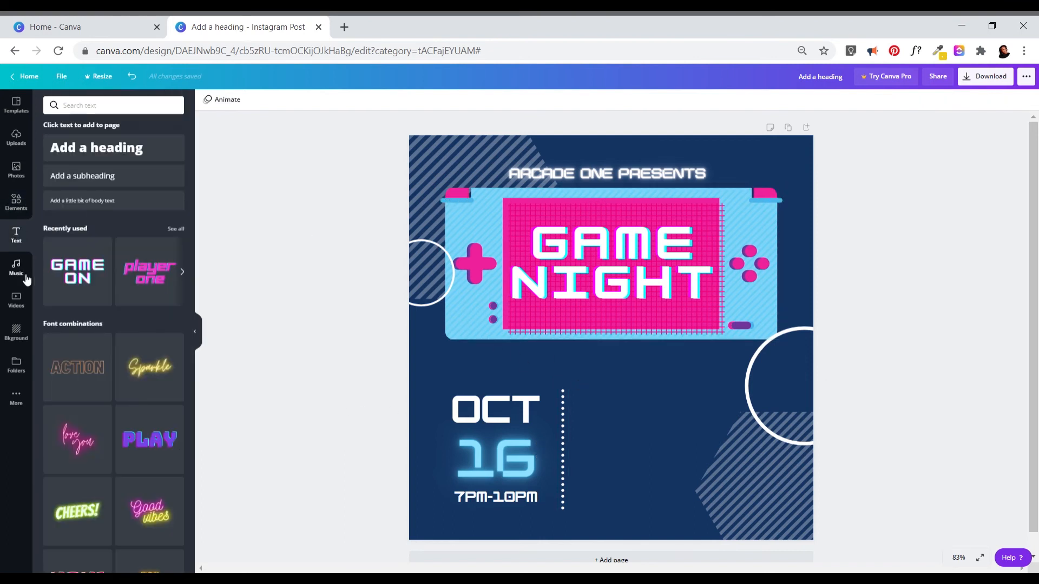
left_click_drag(94, 179, 132, 183)
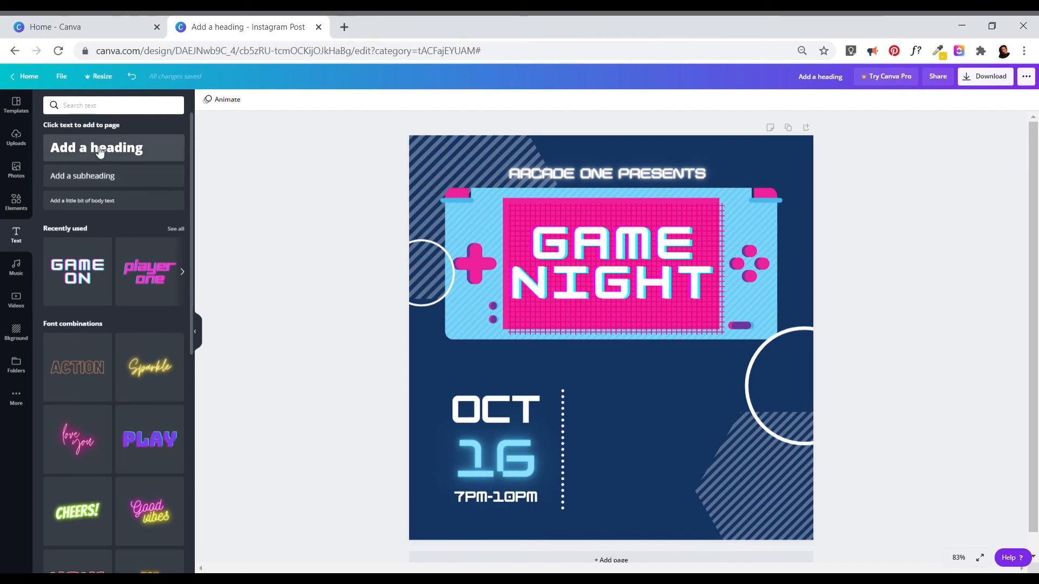
left_click_drag(96, 179, 599, 393)
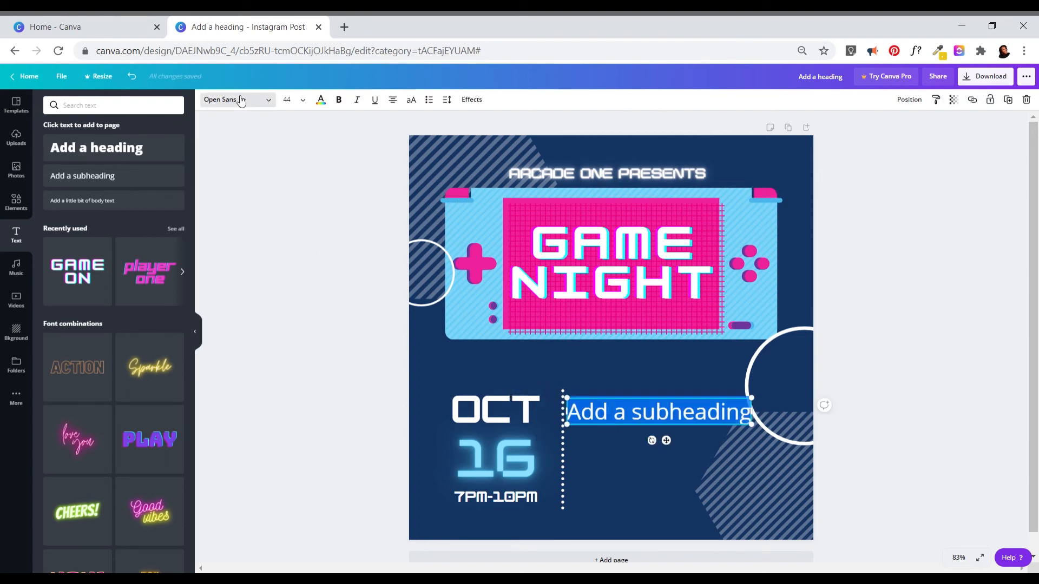
left_click(241, 101)
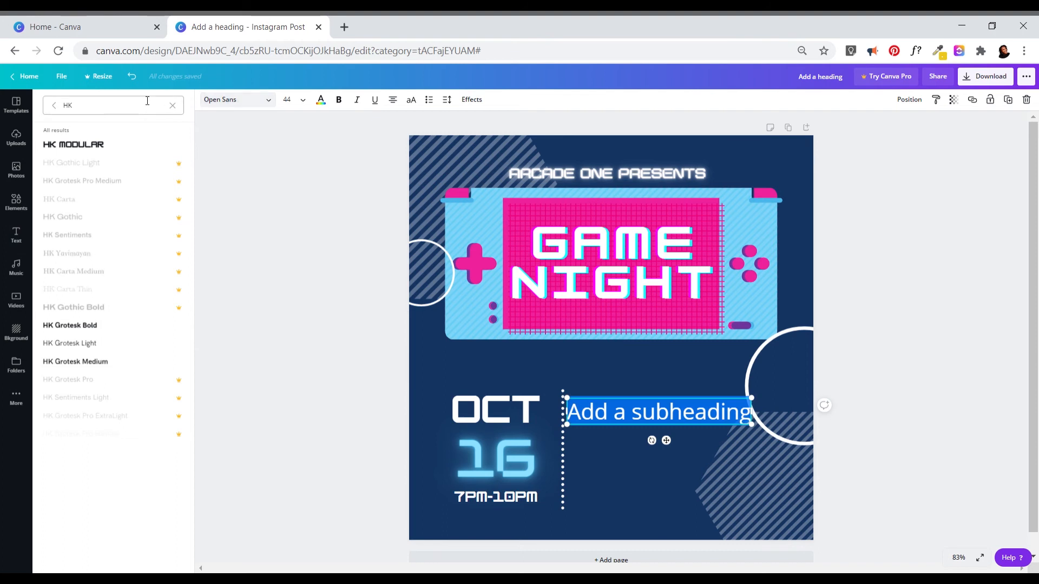
left_click(173, 105)
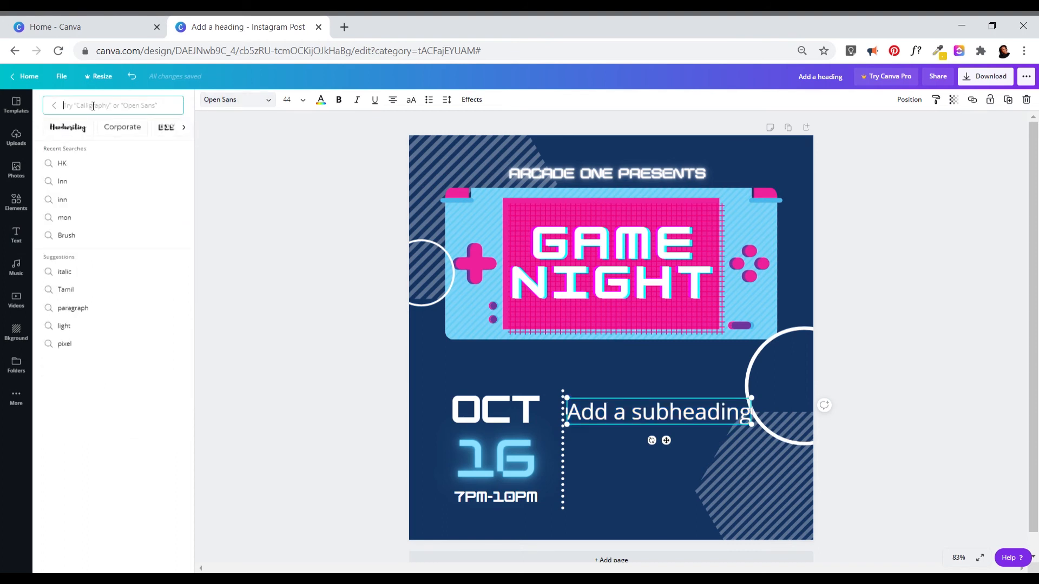
type("beb")
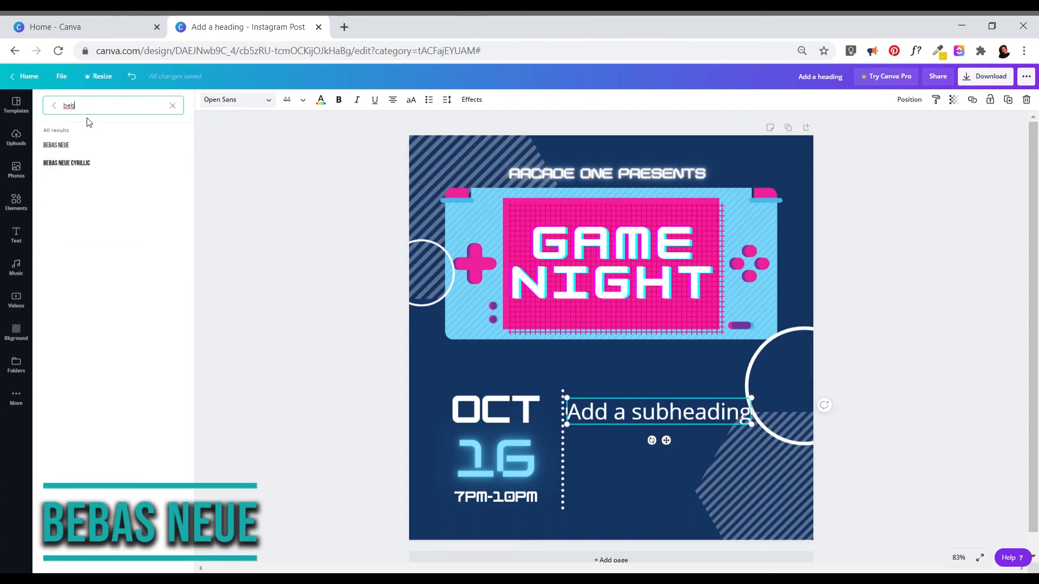
left_click(79, 145)
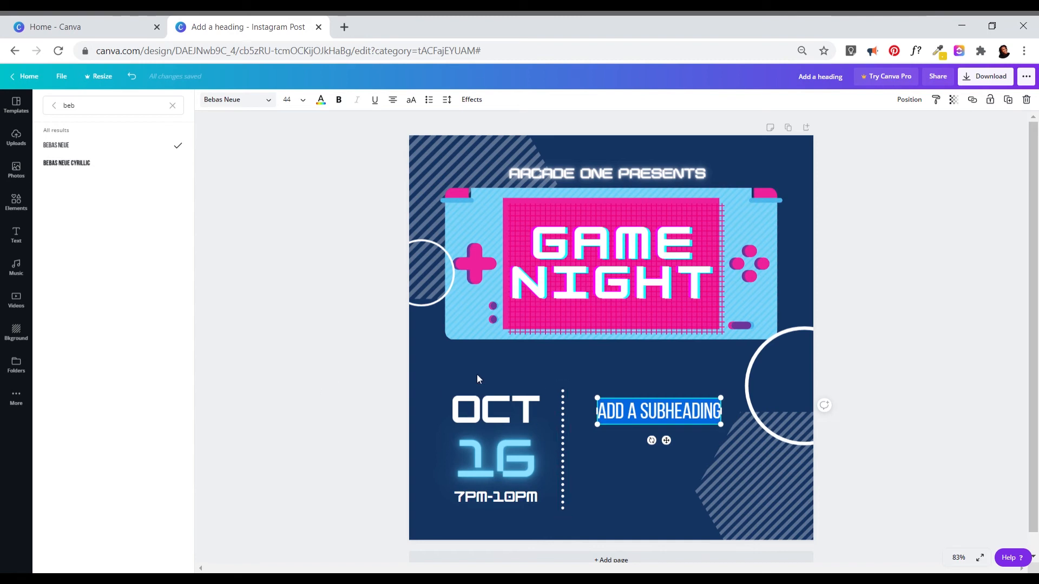
Replace the subheading with two lines: "Join Us For a Night of Fun" and "Playing New and Retro Video Games".
type("Join")
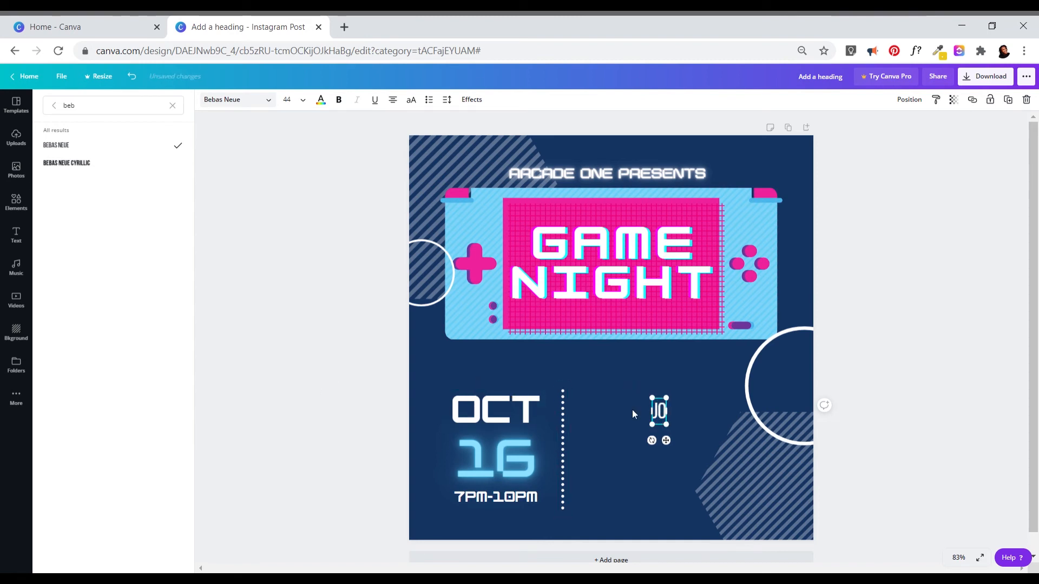
type(" Us")
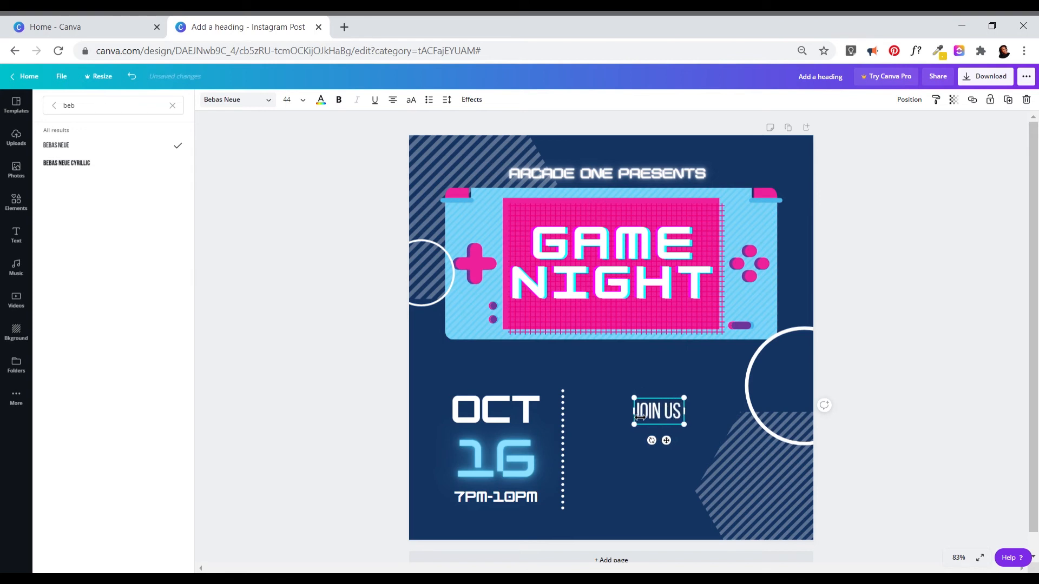
type(" For a Night of Fun")
key("Return")
type("Playing New and Retro Video")
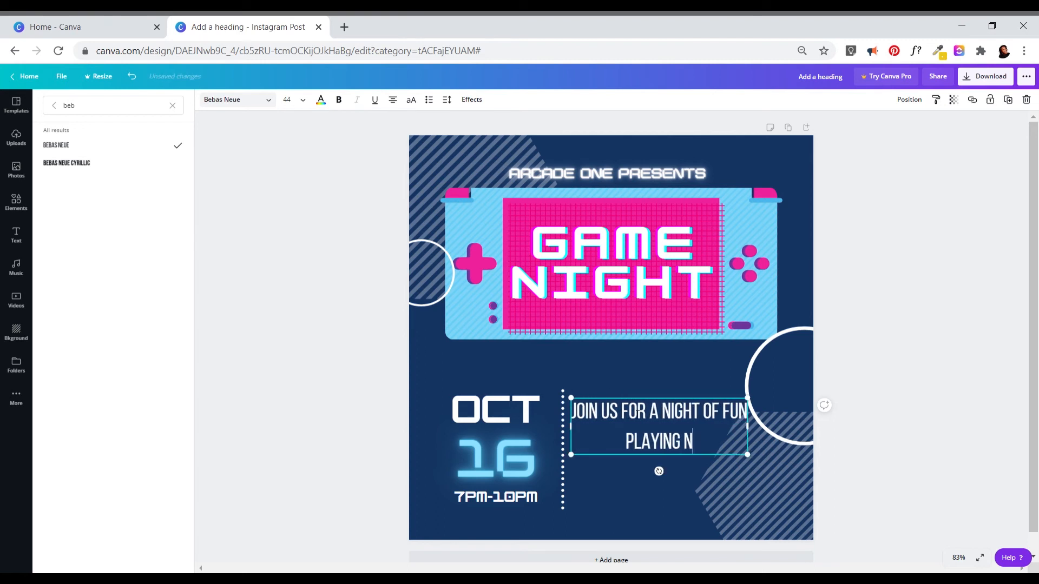
type(" Games")
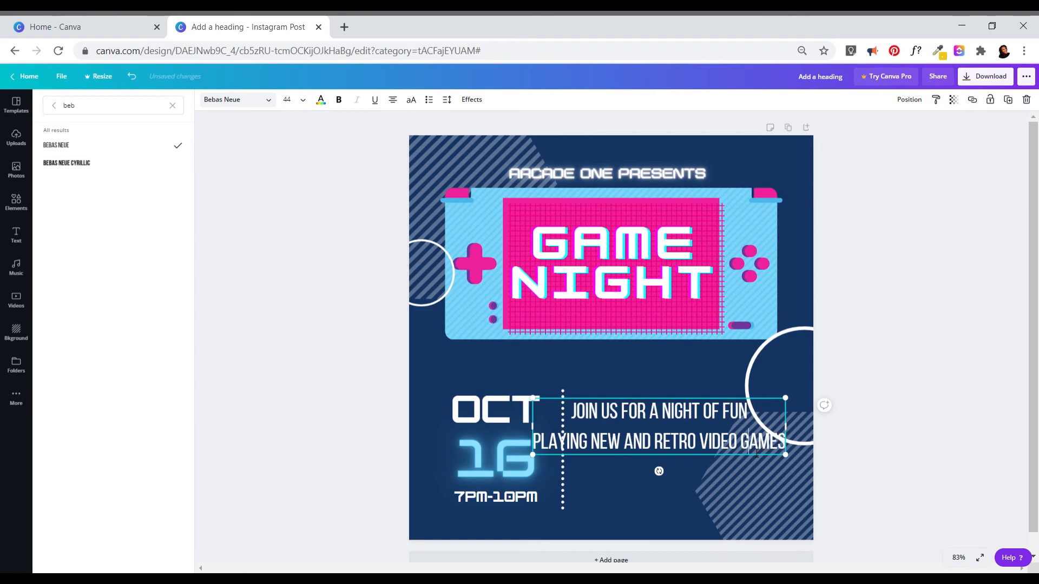
Left-align the two-line invitation text, scale it to font size 29.5 and place it just right of the dotted line.
key("ctrl+a")
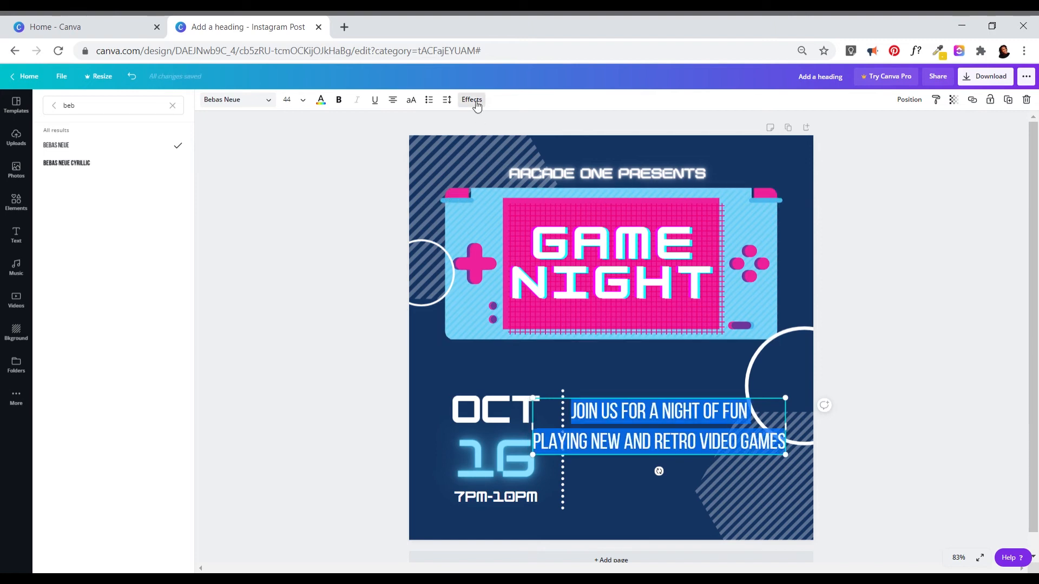
left_click(388, 102)
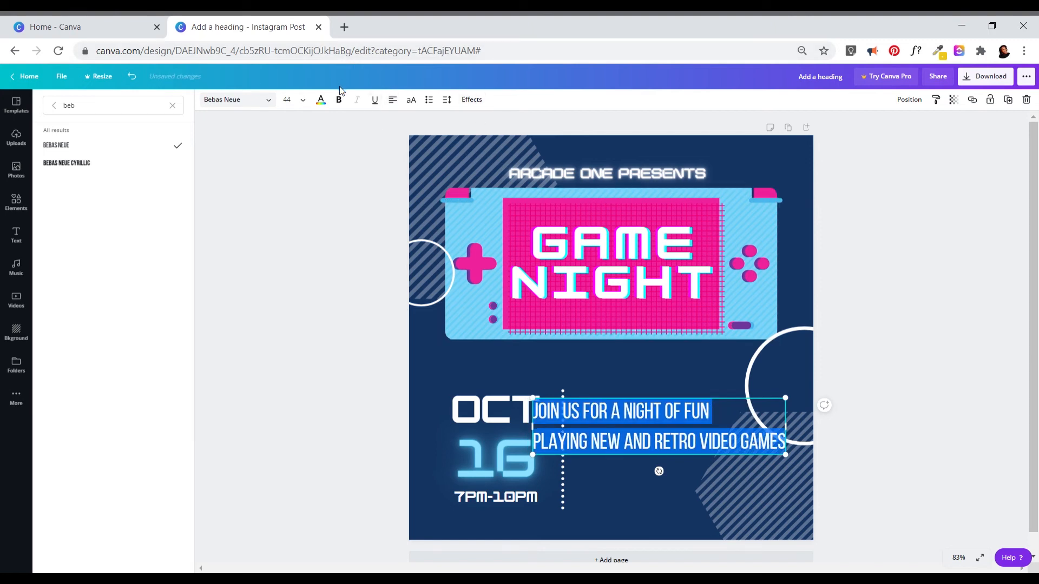
left_click(303, 102)
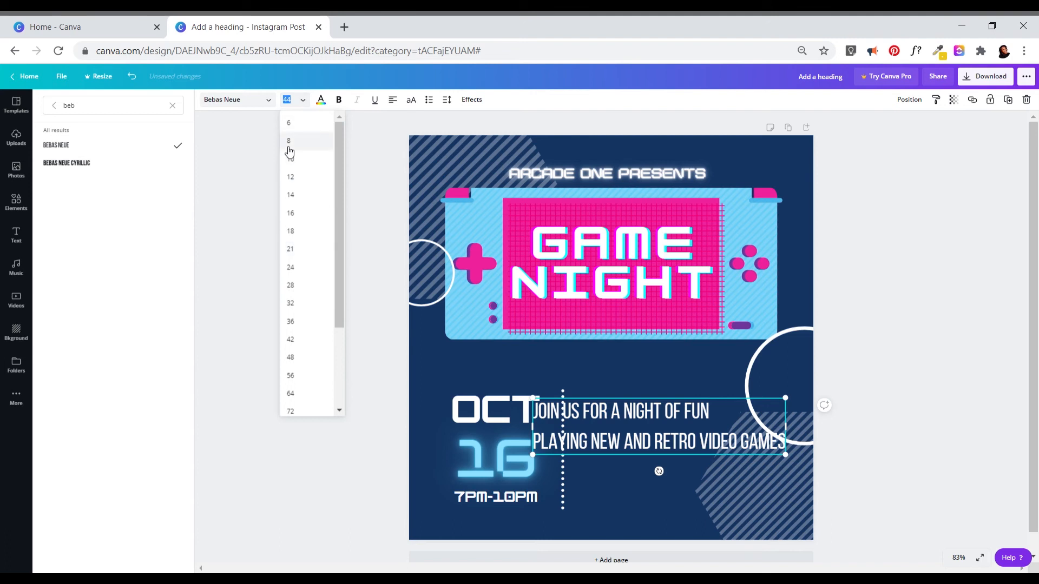
left_click(292, 212)
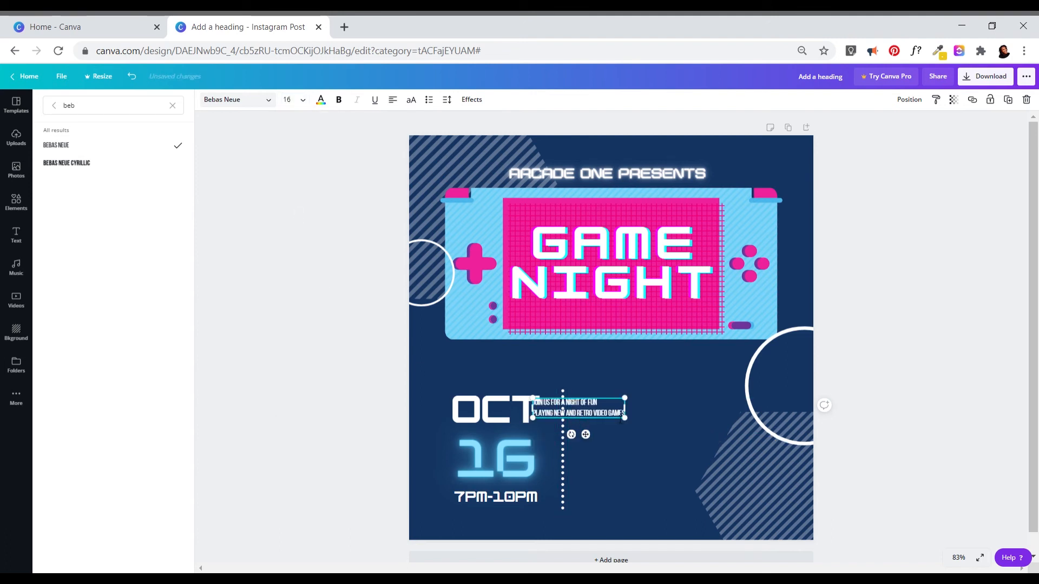
left_click(603, 456)
left_click_drag(594, 422, 751, 448)
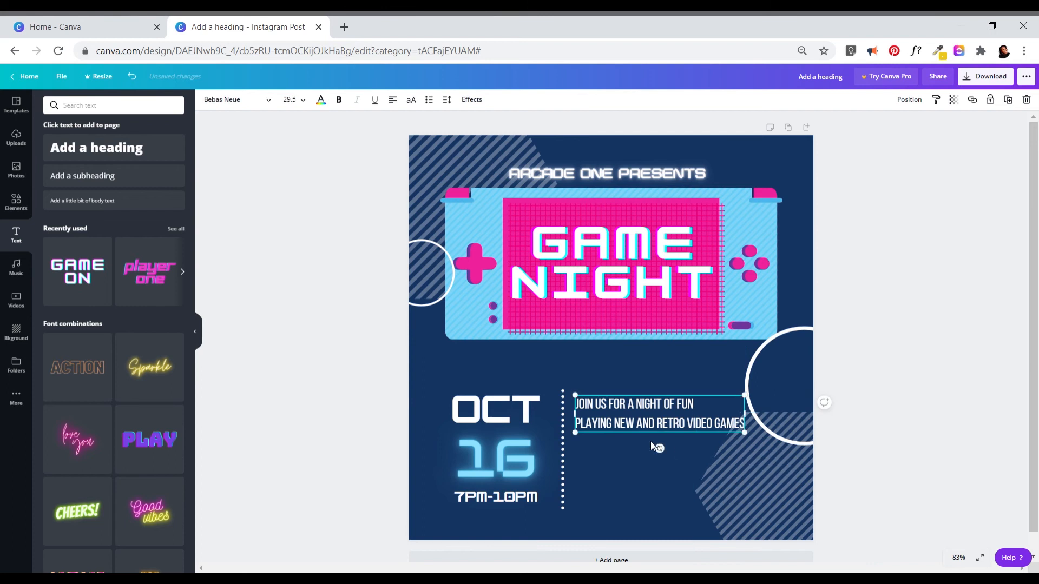
Tighten the two-line invitation text's line height to 1.09 and nudge the text box slightly upward.
left_click(645, 423)
key("ctrl+a")
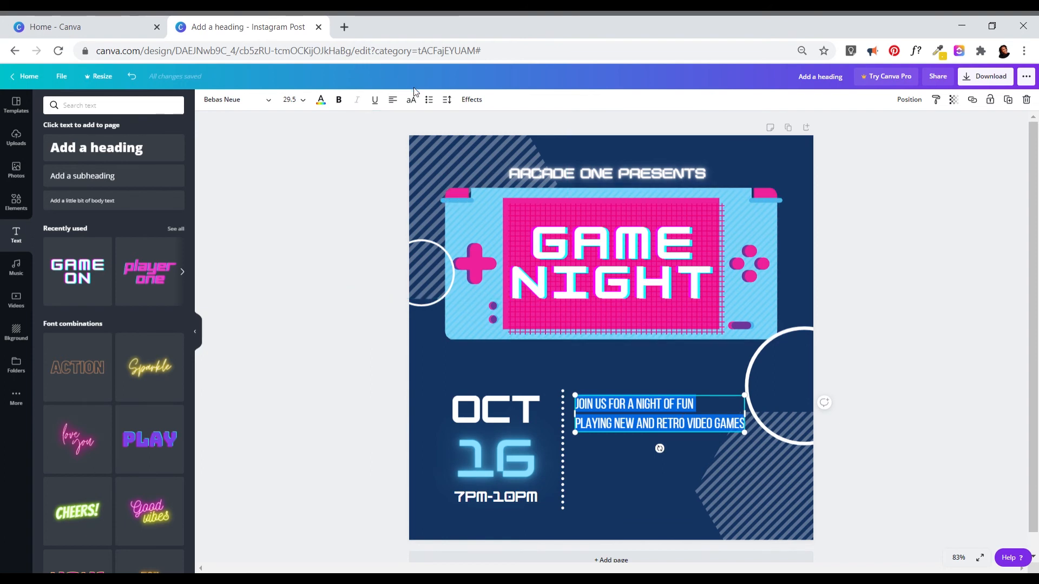
left_click(447, 101)
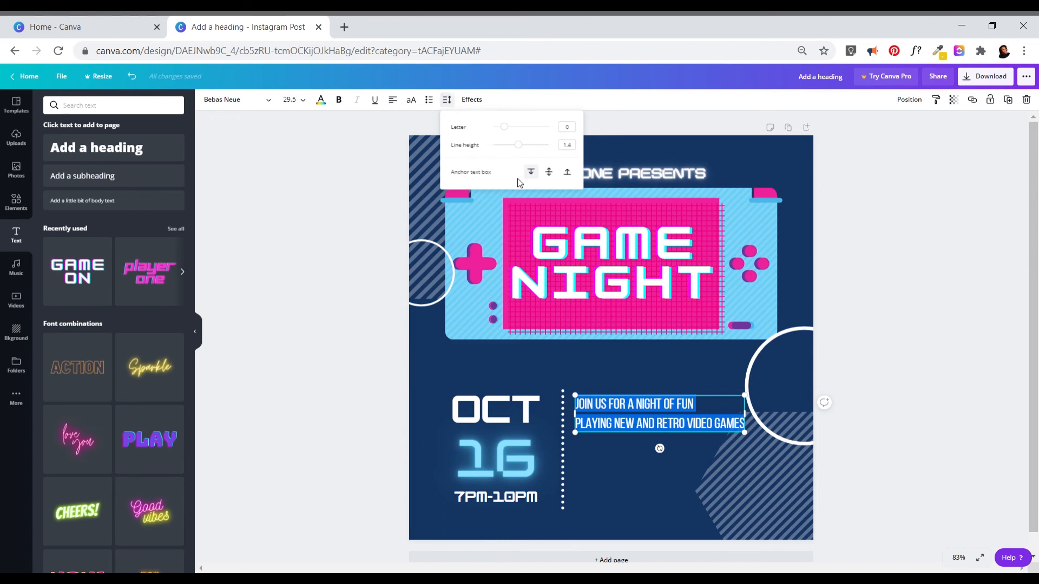
left_click_drag(519, 145, 513, 153)
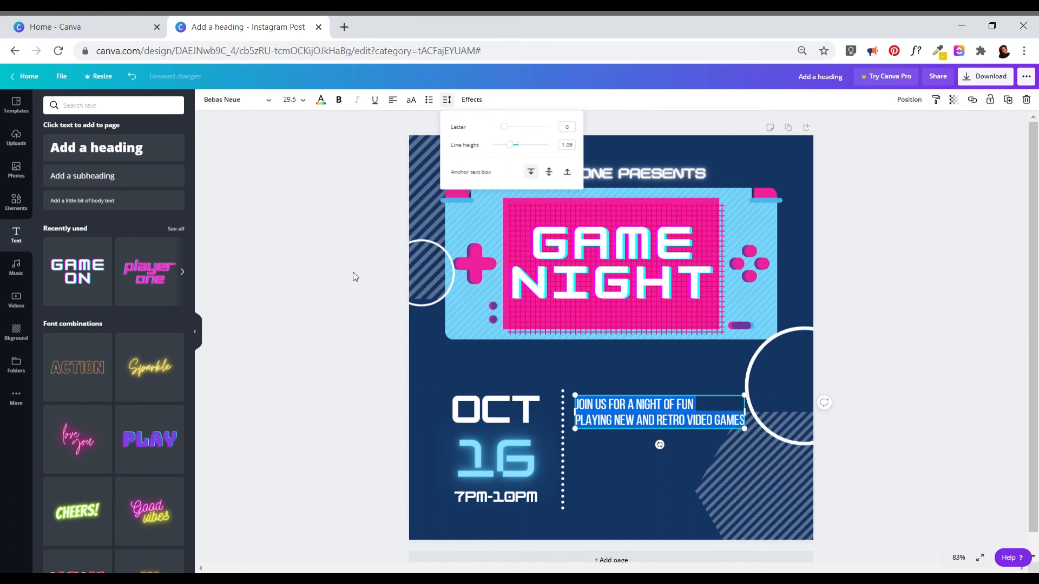
left_click(329, 298)
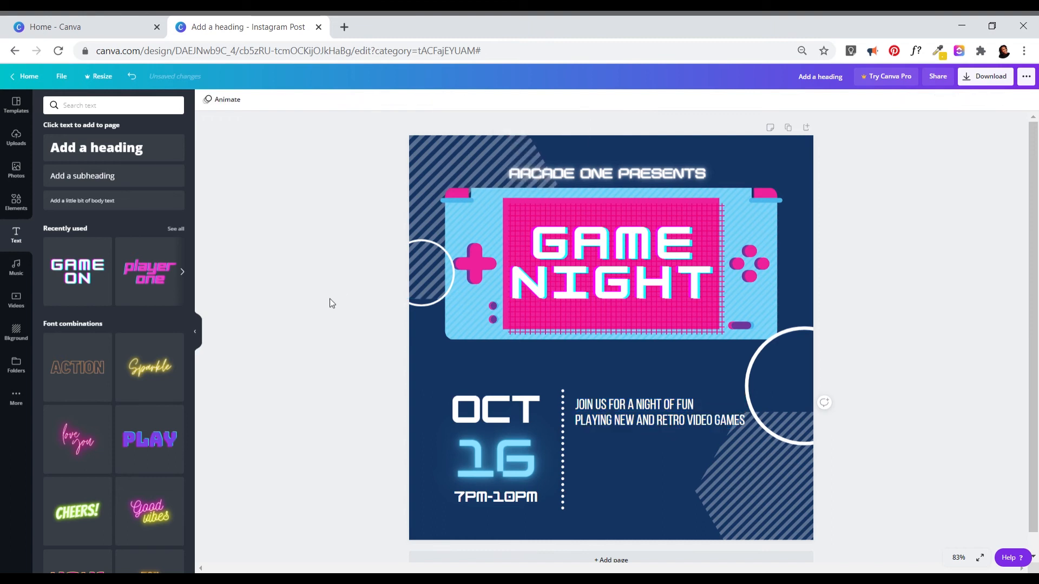
left_click(622, 416)
left_click_drag(622, 416, 613, 412)
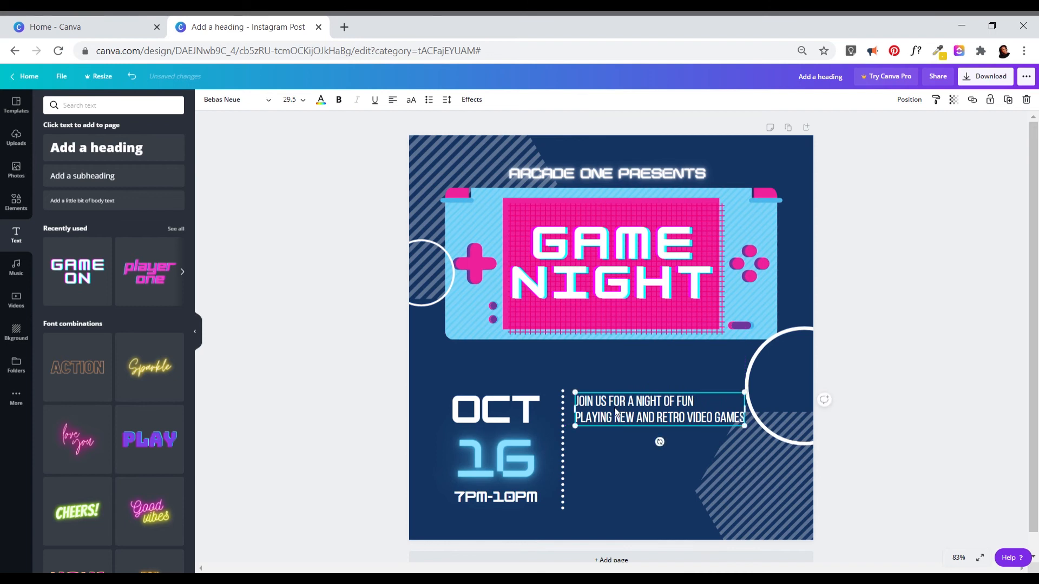
Duplicate the invitation text directly below the original and replace the copy's wording with "FOOD MUSIC GAMES".
left_click_drag(613, 420, 615, 465)
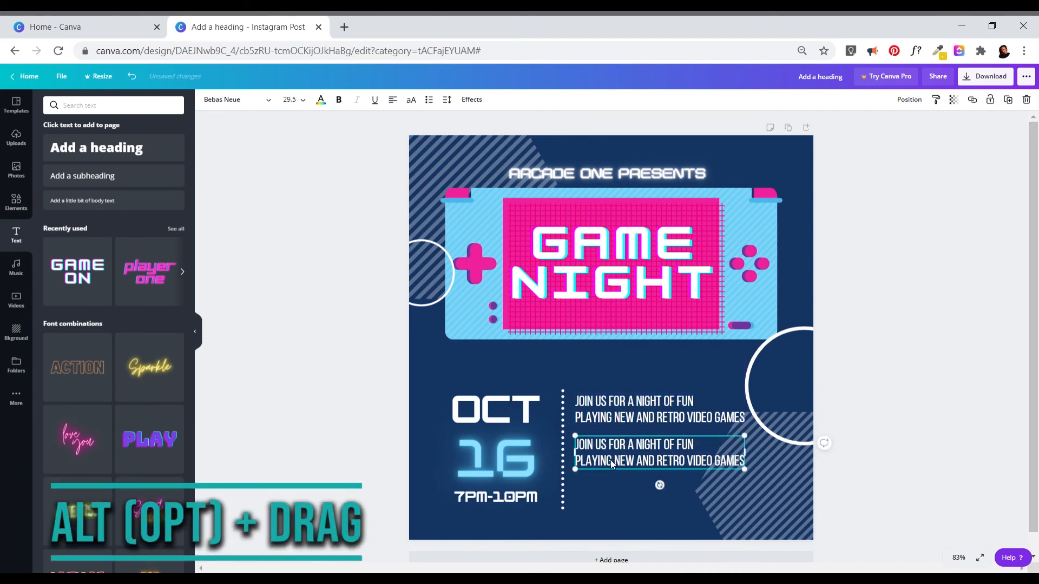
left_click(615, 464)
key("ctrl+a")
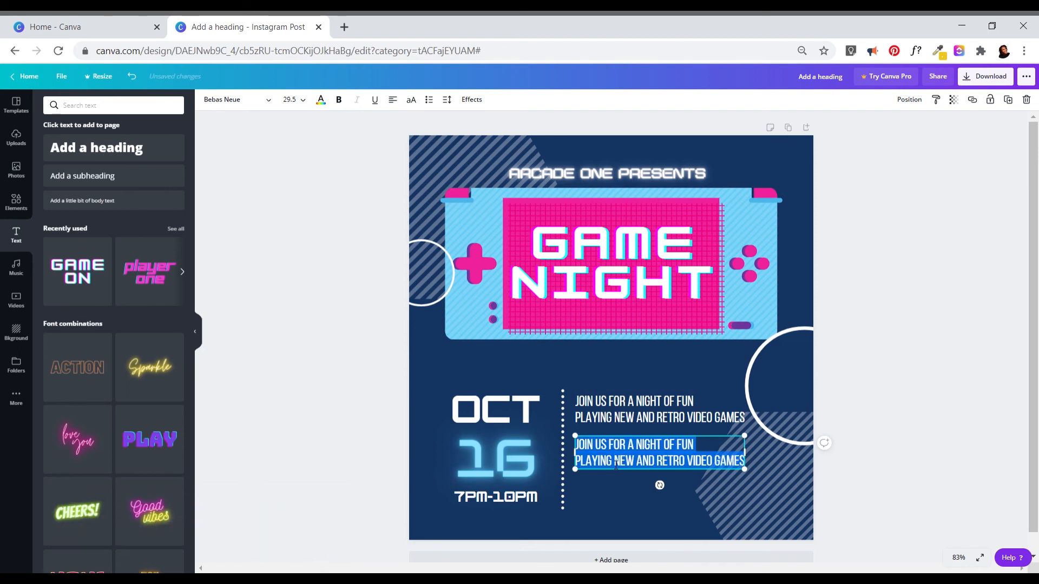
type("FOOD")
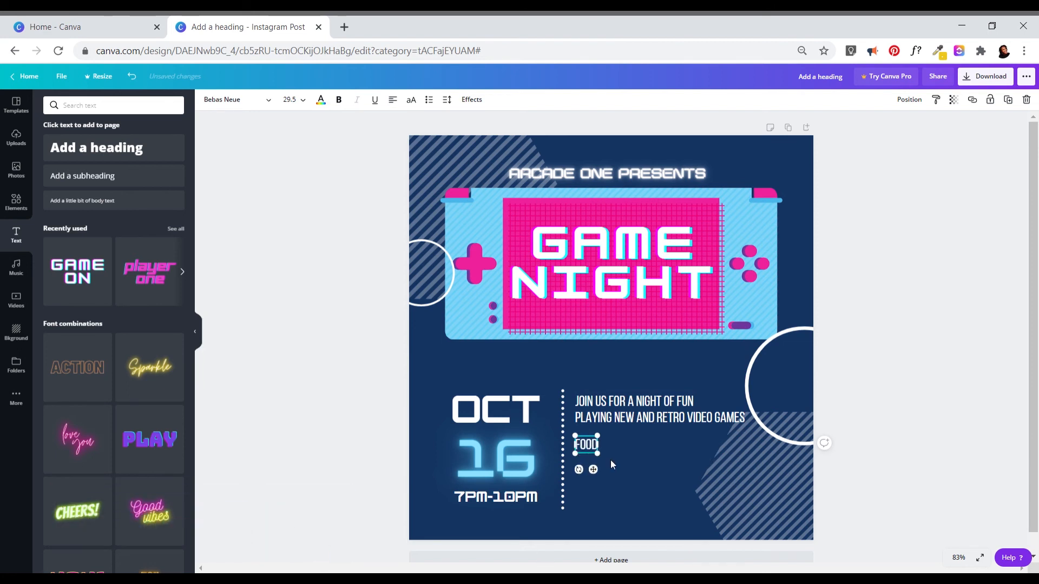
type(" MUSIC")
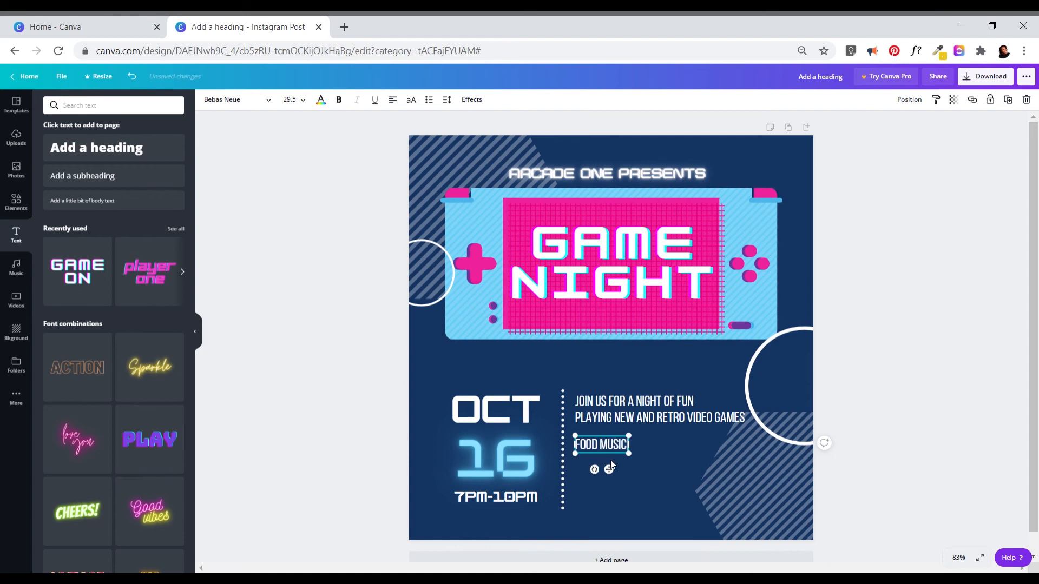
type(" GAMES")
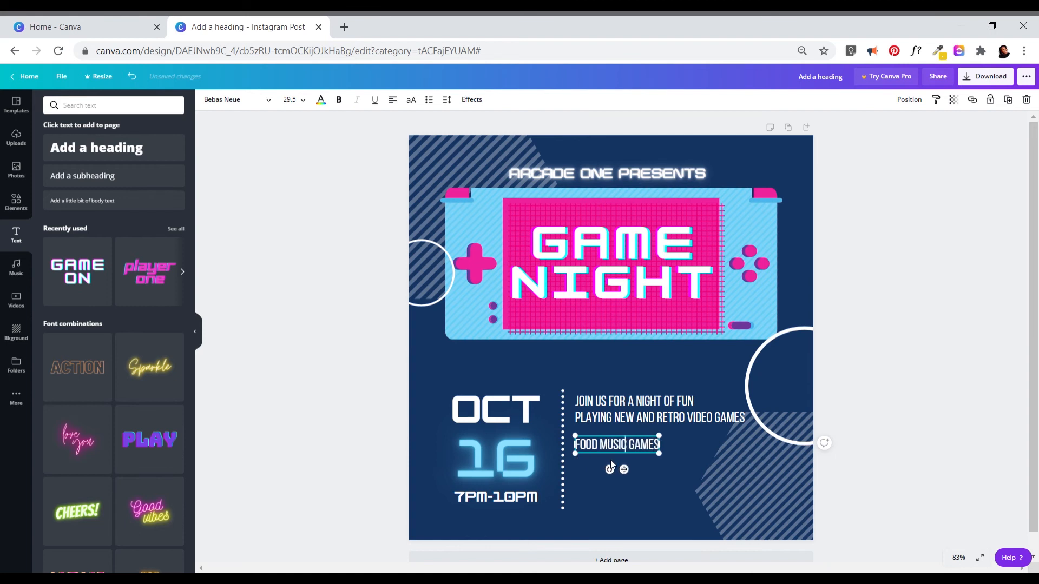
Insert bullet characters between the words so the line reads "FOOD • MUSIC • GAMES".
key("Left")
key("Left")
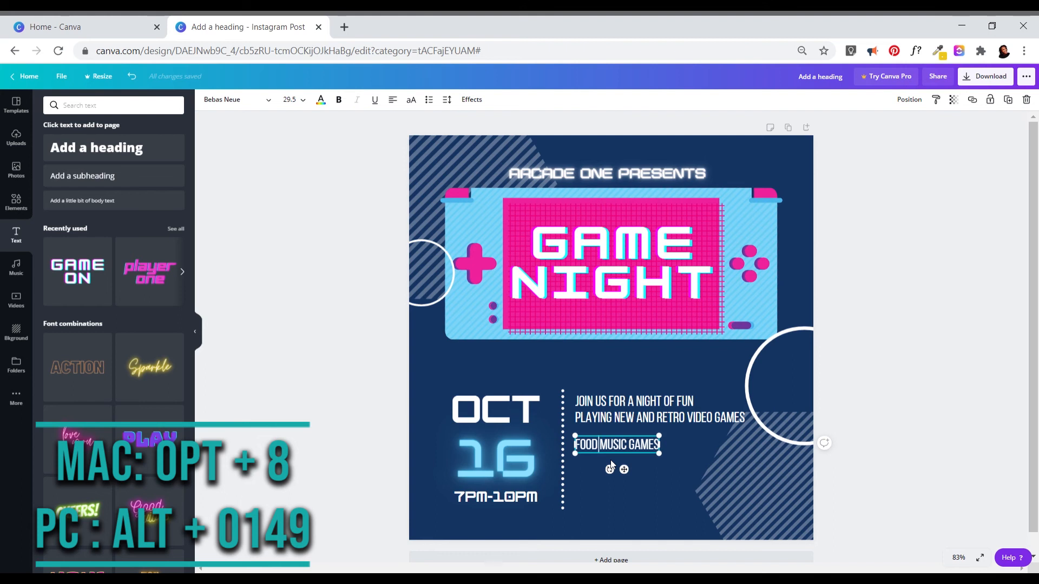
key("alt")
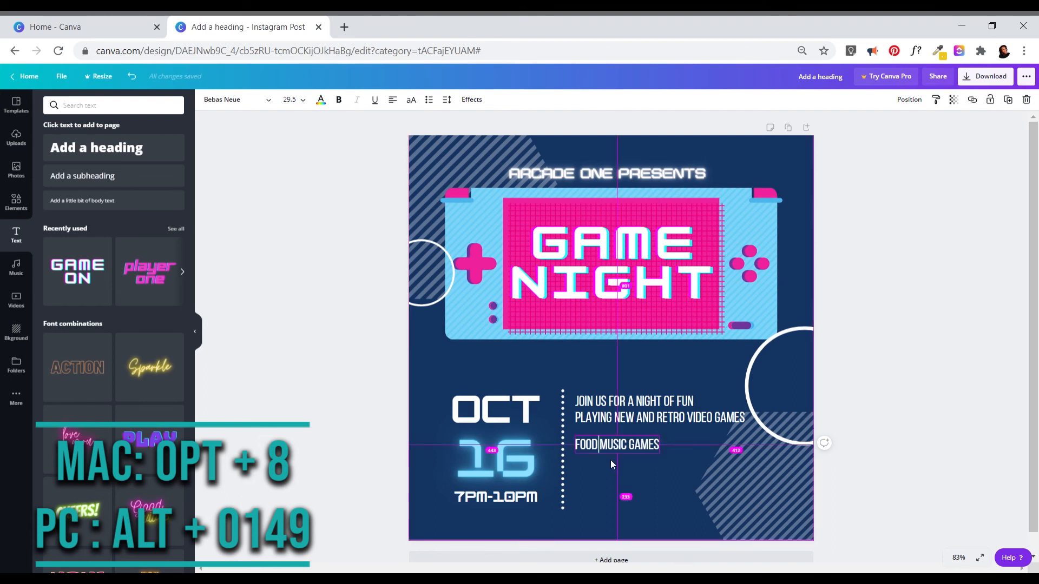
type("•")
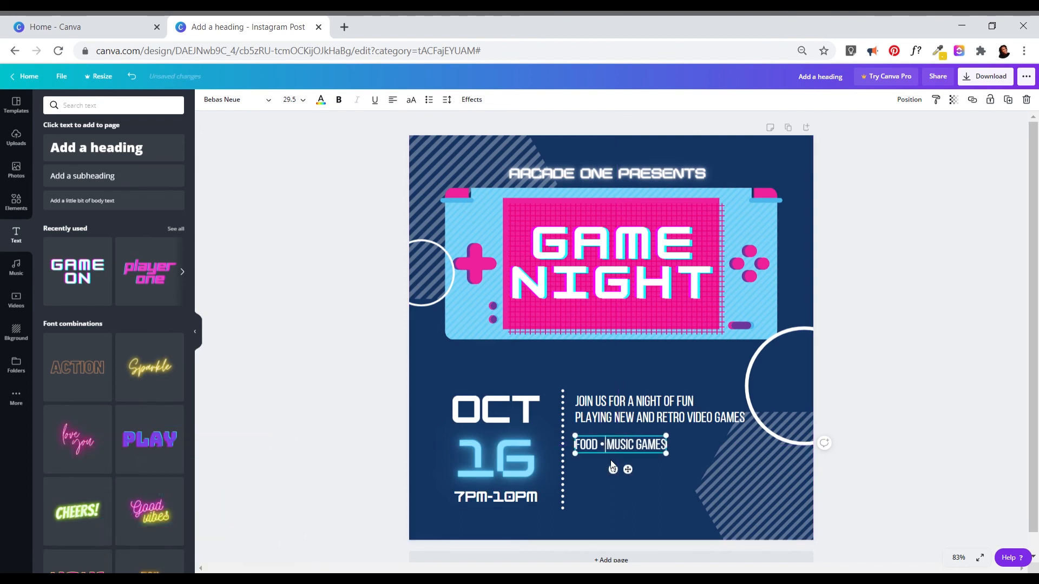
left_click(636, 444)
type("•")
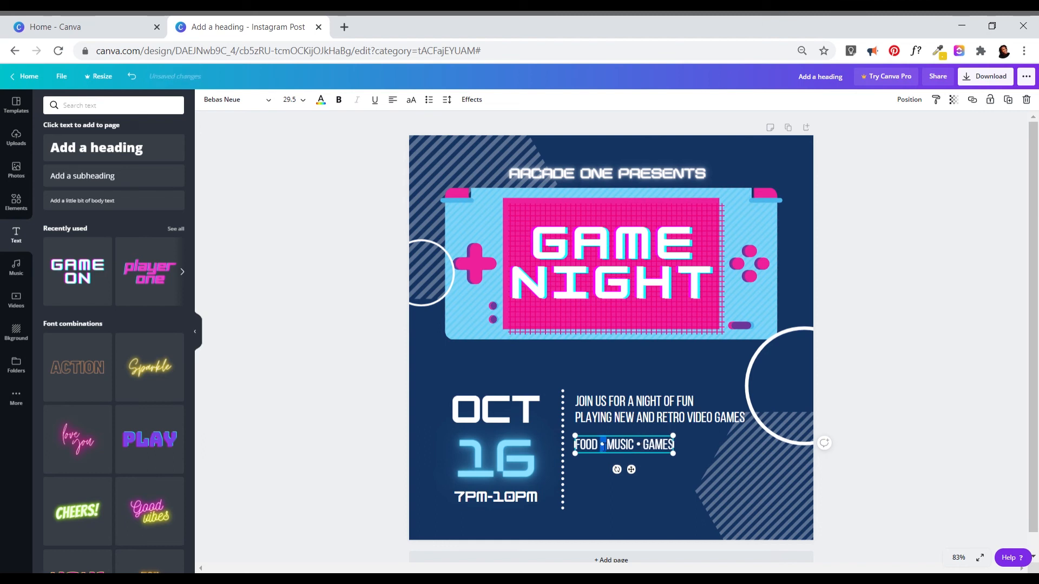
Color the "FOOD • MUSIC • GAMES" line with a custom pink, #FF4F9E.
key("ctrl+a")
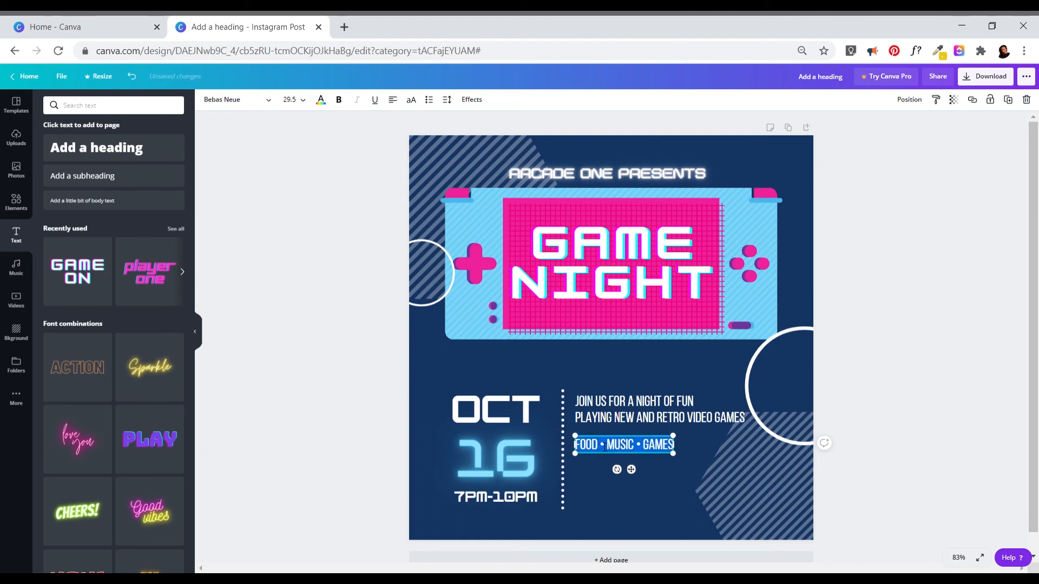
left_click(320, 100)
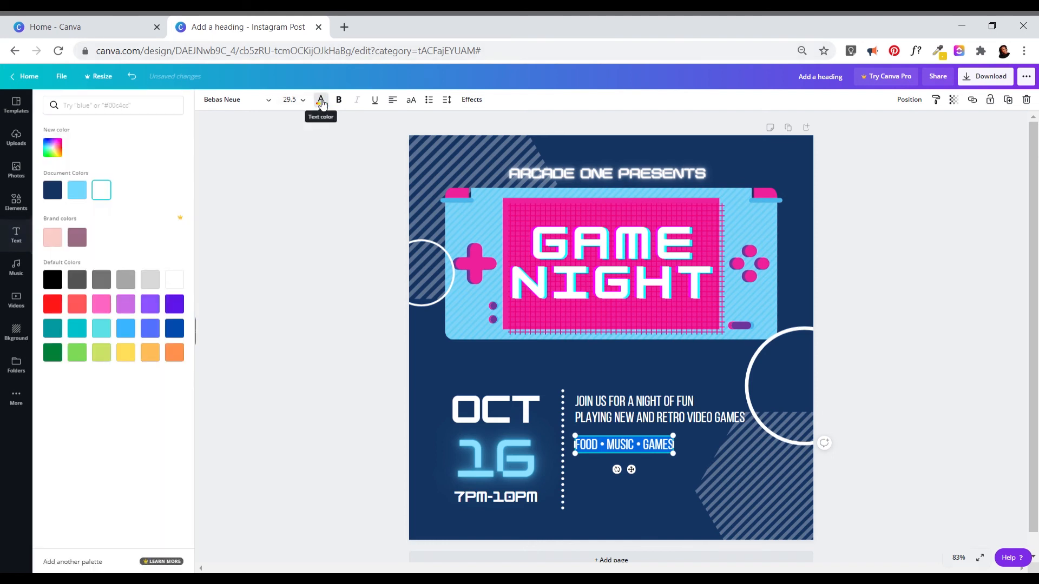
left_click(53, 149)
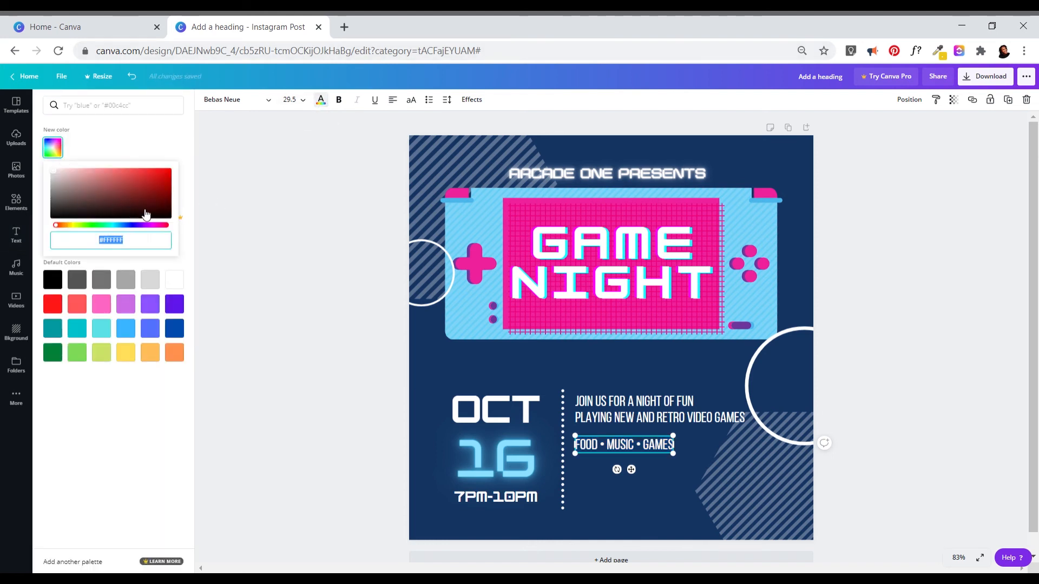
left_click(157, 225)
left_click_drag(149, 202, 135, 165)
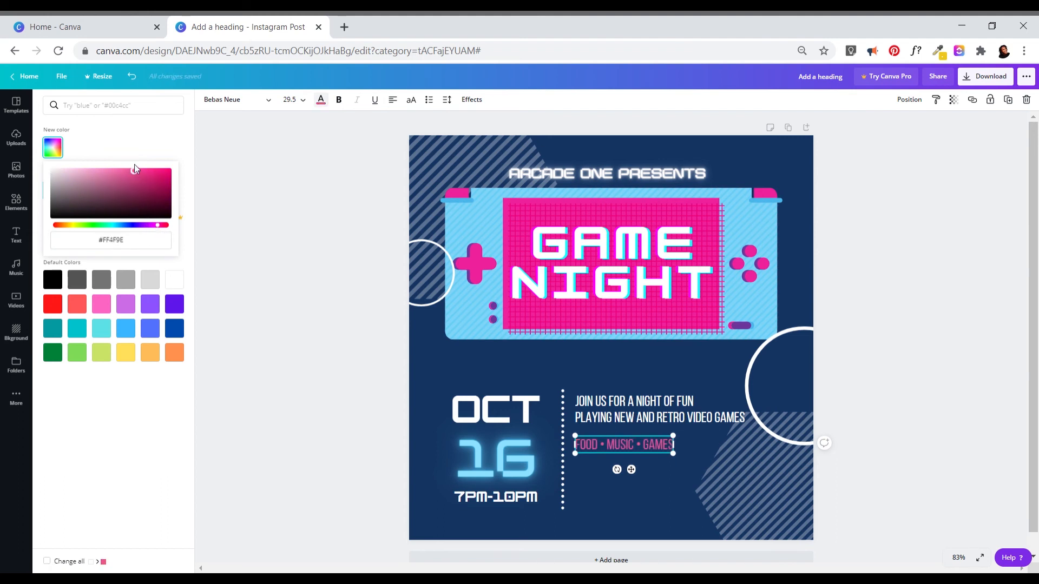
left_click(311, 369)
left_click(301, 374)
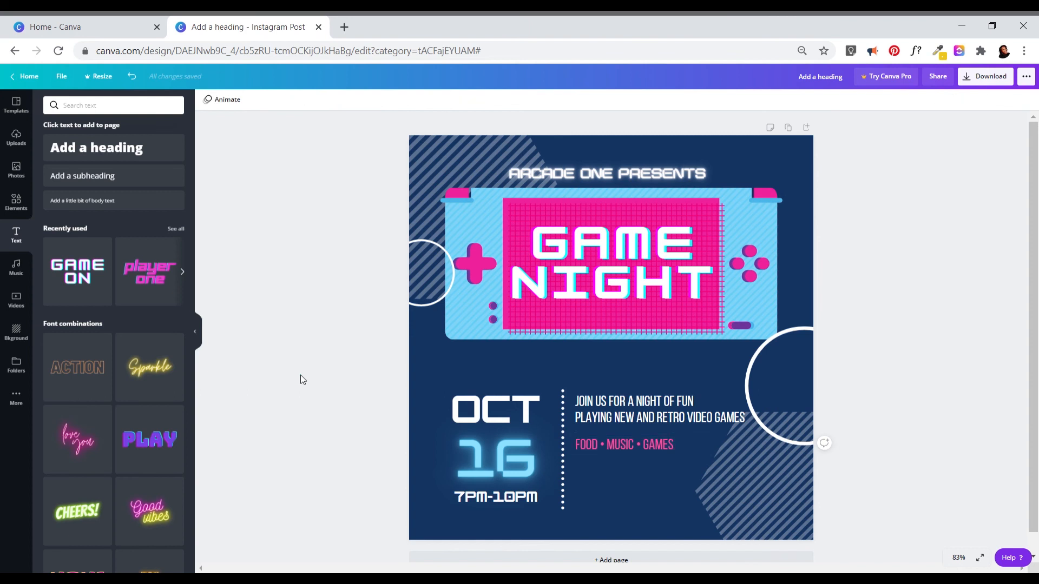
Scale the "FOOD • MUSIC • GAMES" line up to font size 32.2, keeping it aligned with the invitation text.
left_click(624, 449)
mouse_move(625, 449)
left_mouse_down()
mouse_move(724, 479)
mouse_move(640, 450)
left_mouse_up()
left_click(361, 488)
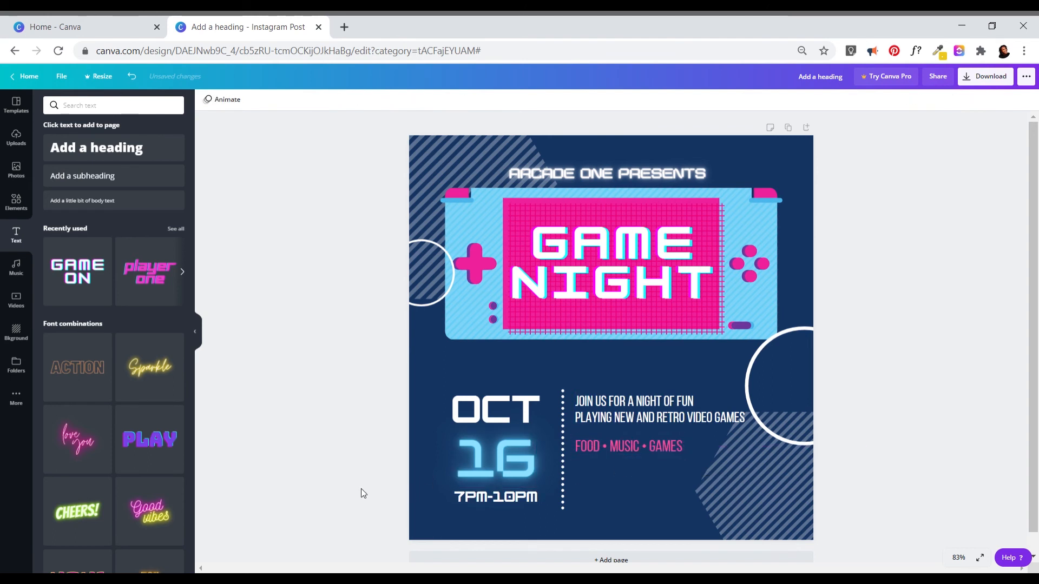
left_click(593, 403)
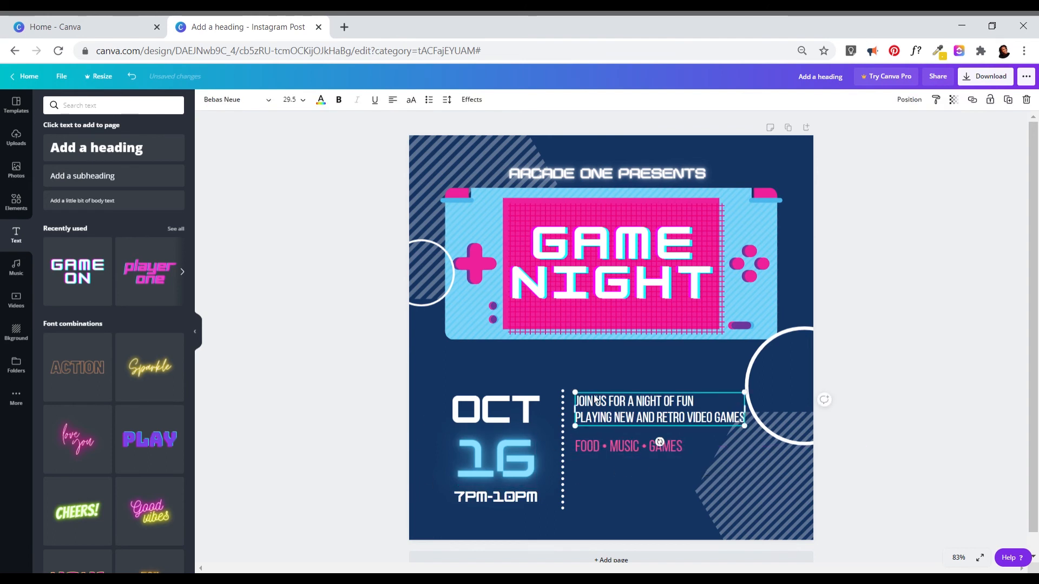
Duplicate the pink "FOOD • MUSIC • GAMES" line just below itself and replace the copy's wording with "CIVIC CENTER".
left_click(598, 450)
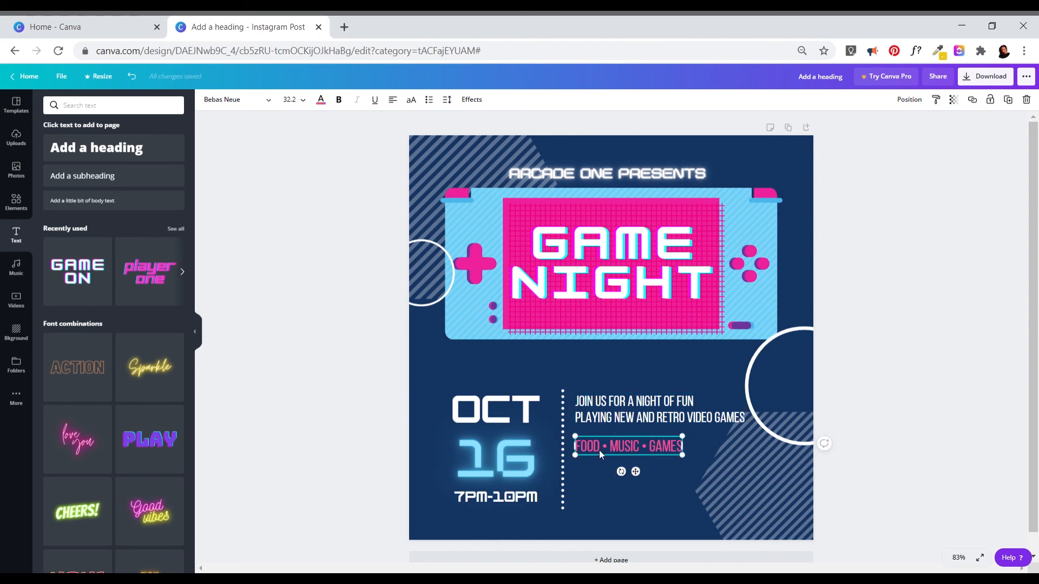
left_click_drag(598, 450, 599, 478)
double_click(600, 478)
key("BackSpace")
type("CIVIC CENTR")
type("R")
Change the font of the "CIVIC CENTER" text to HK Modular.
key("ctrl+a")
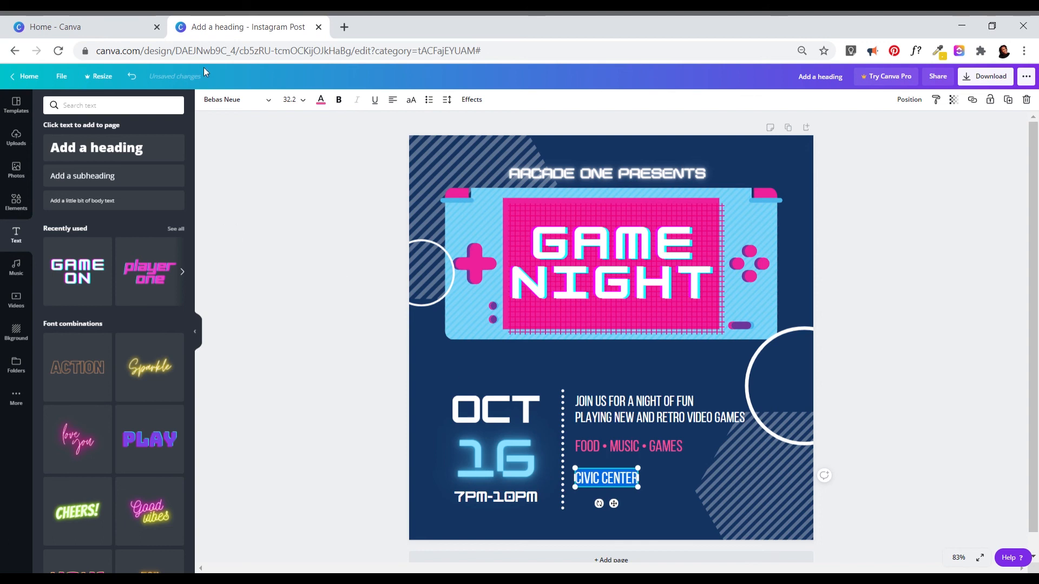
left_click(225, 104)
left_click(183, 108)
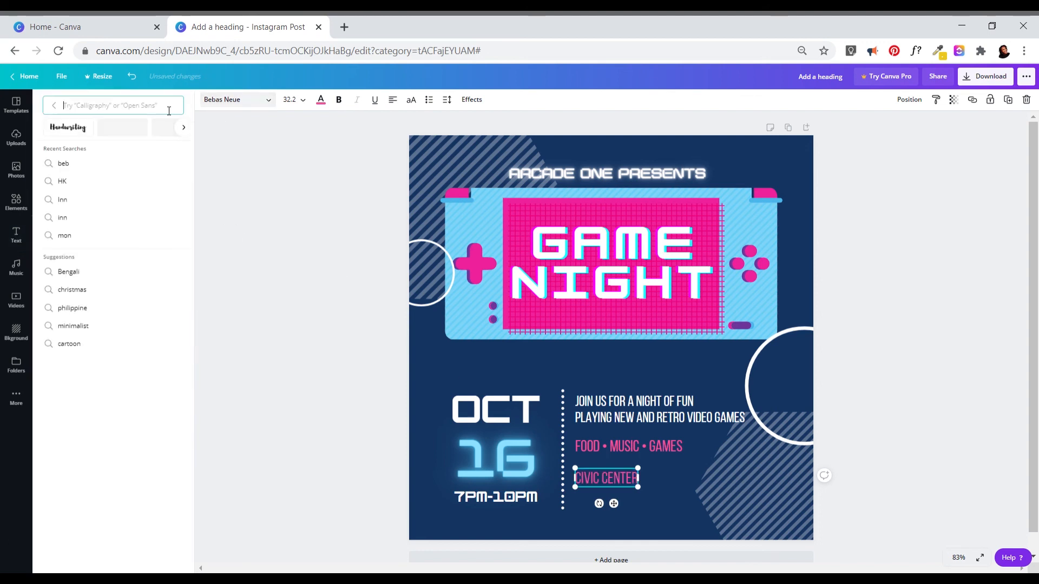
left_click(62, 181)
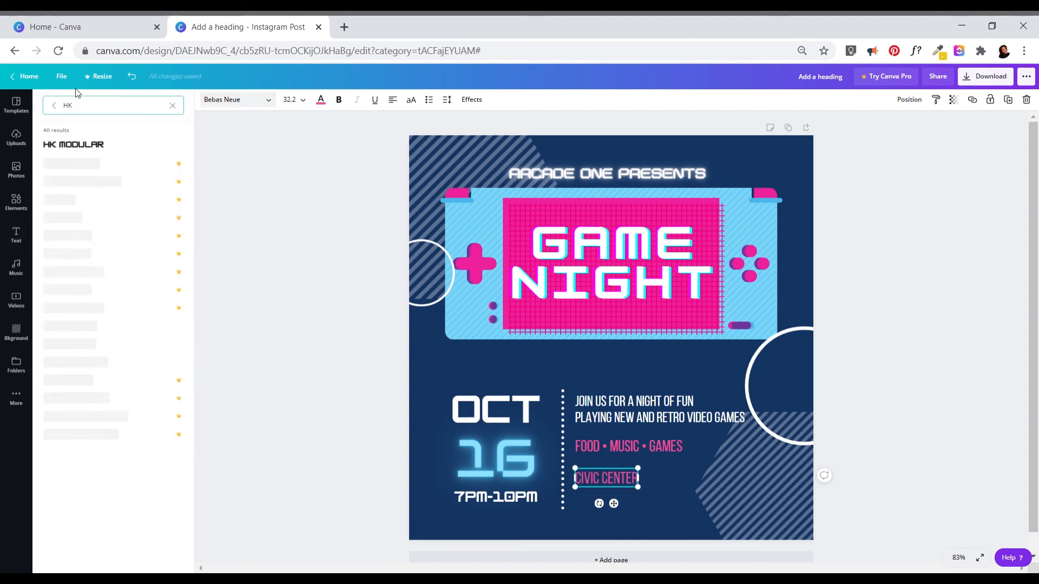
left_click(75, 145)
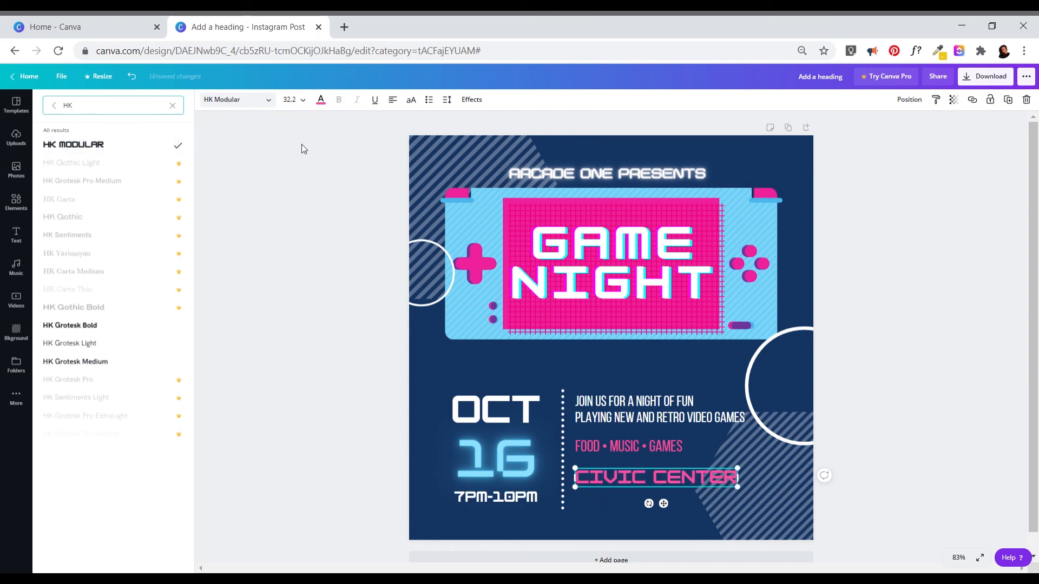
Reduce the "CIVIC CENTER" text to font size 21.
double_click(621, 480)
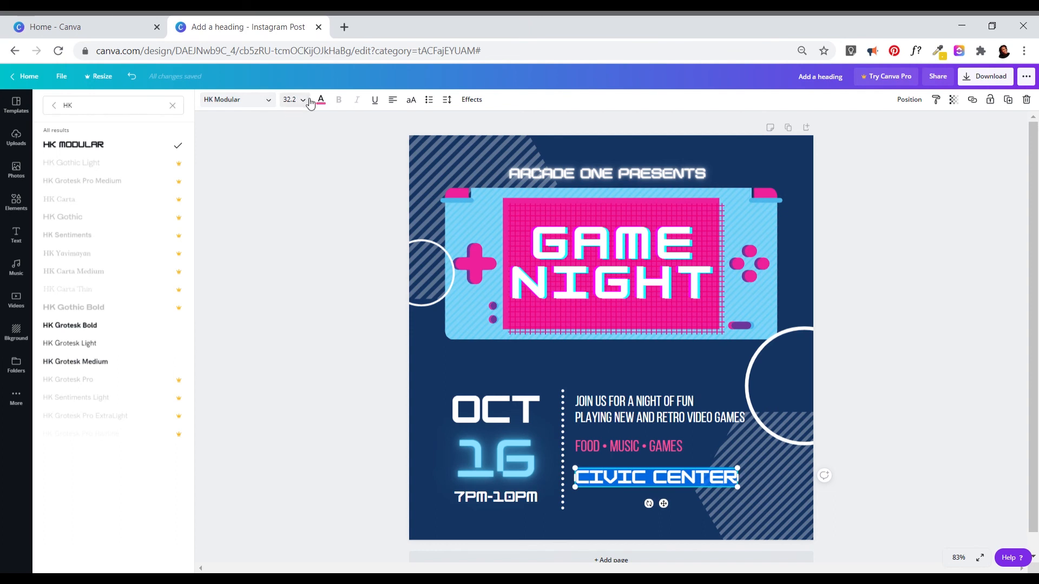
left_click(292, 100)
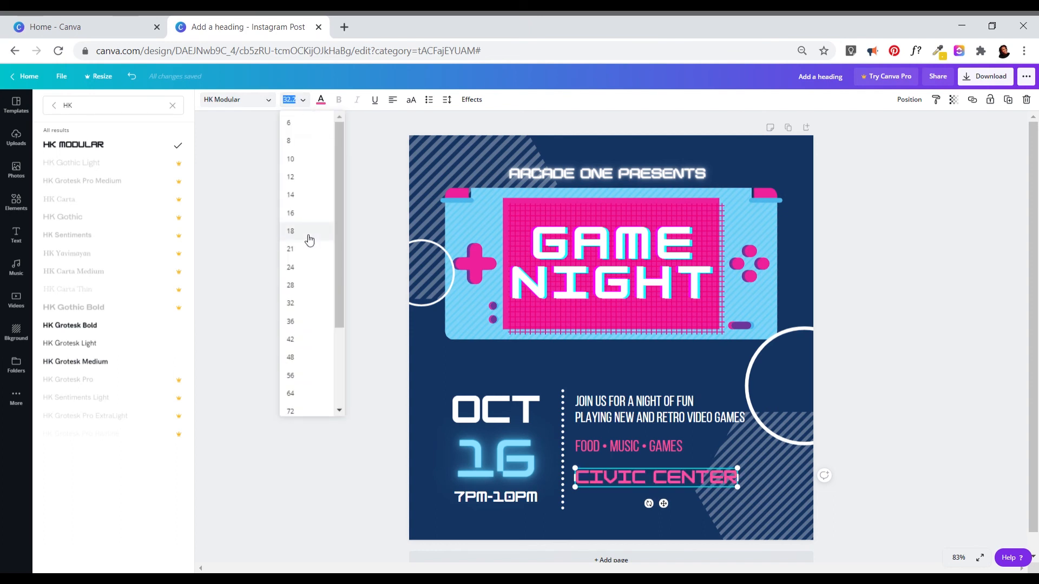
left_click(303, 265)
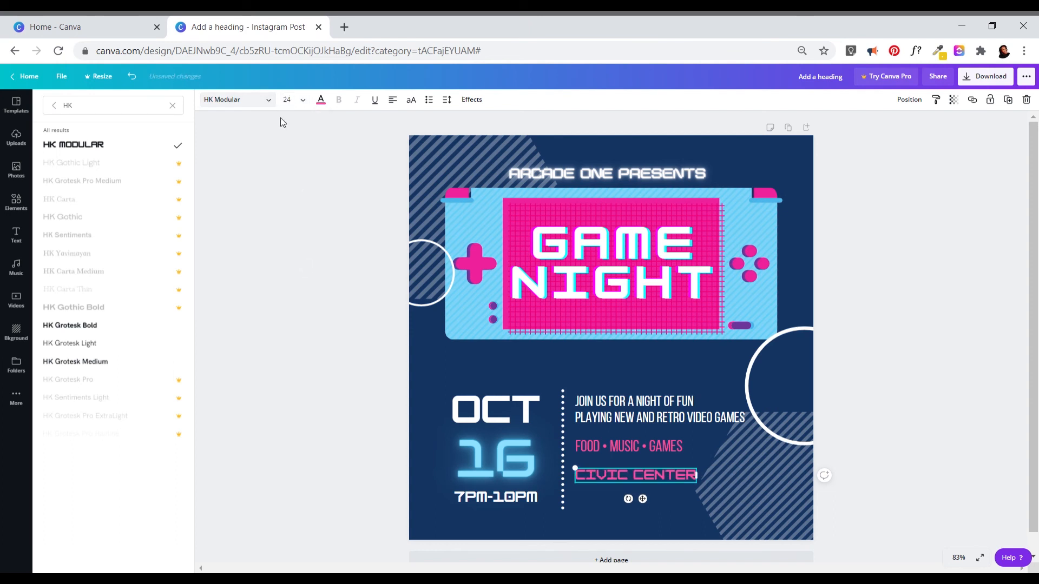
left_click(303, 101)
left_click(292, 244)
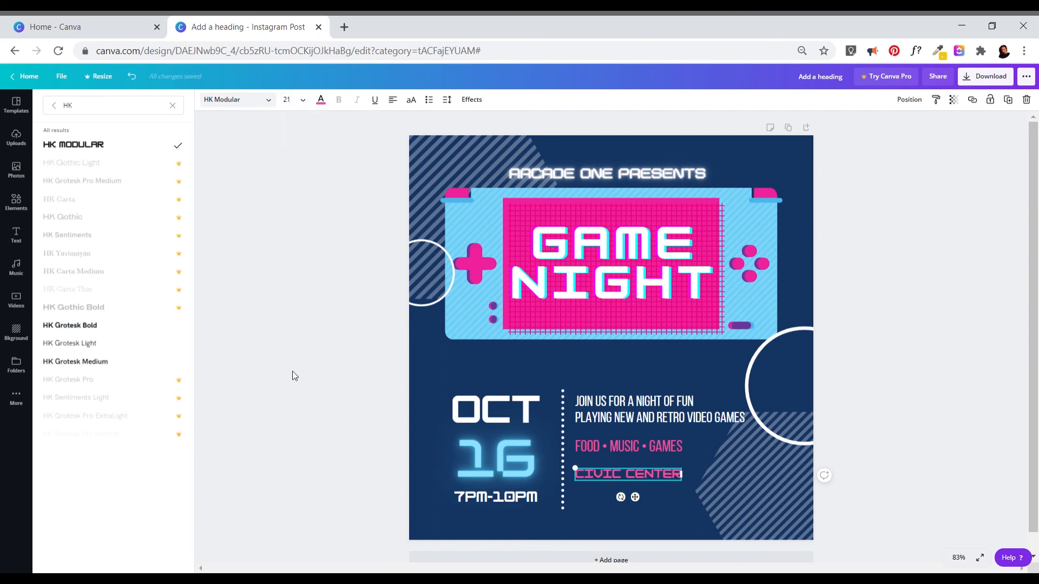
left_click(294, 371)
left_click(354, 469)
Recolor the "CIVIC CENTER" text with the light blue from the document colors.
left_click(624, 480)
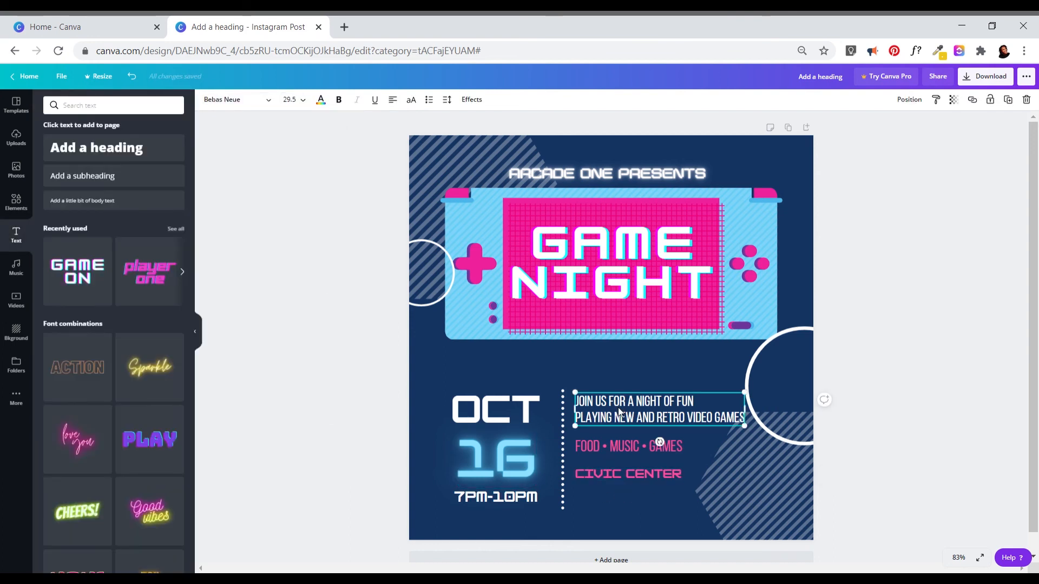
triple_click(627, 479)
left_click(321, 99)
left_click(77, 190)
left_click(268, 361)
left_click(352, 430)
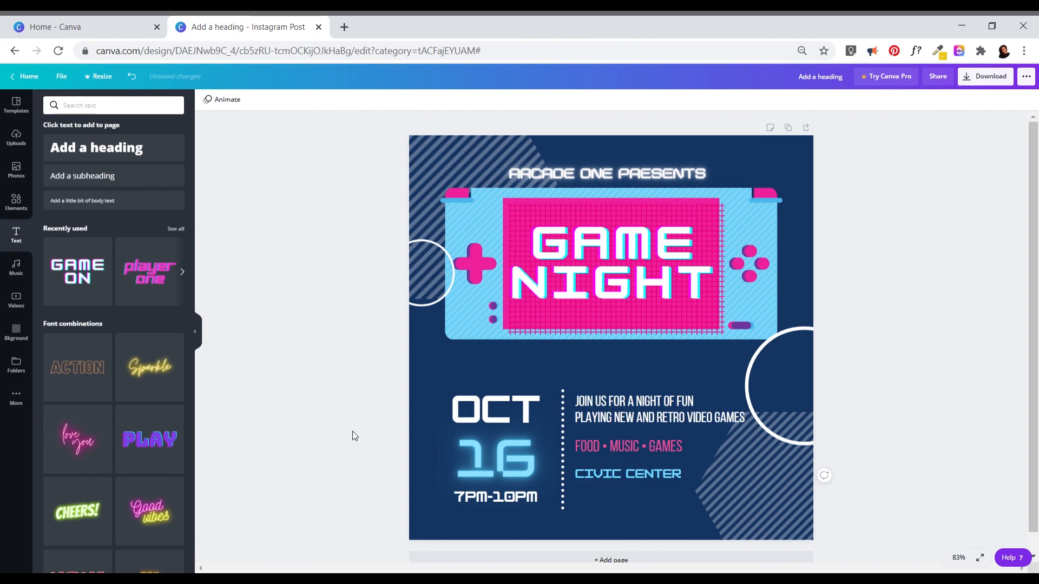
Place a duplicate of the two-line invitation text directly below "CIVIC CENTER".
left_click(614, 414)
left_click_drag(614, 413, 619, 508)
triple_click(620, 507)
Reduce the duplicated invitation text below "CIVIC CENTER" to font size 18.
key("ctrl+a")
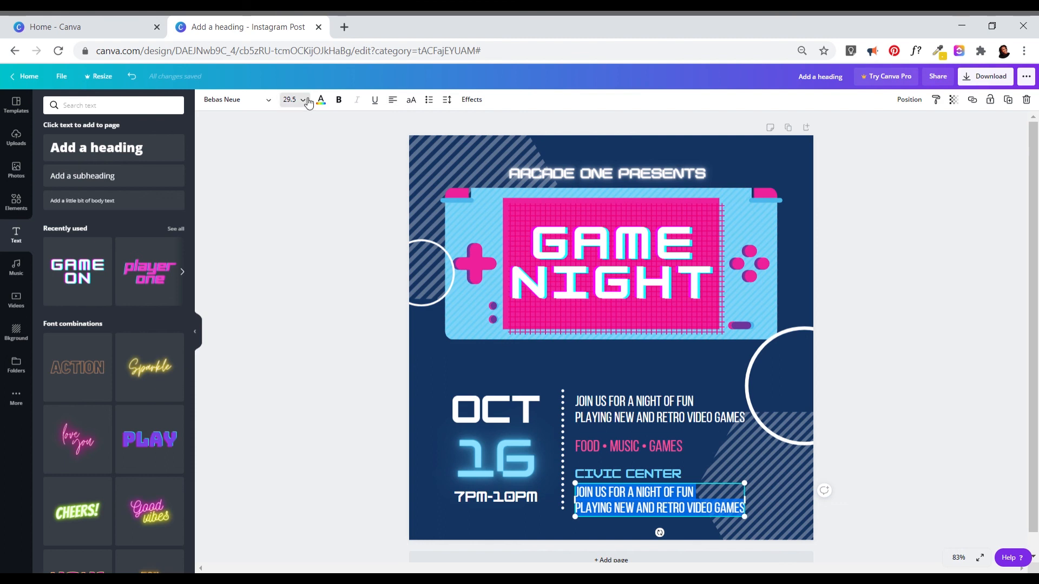
left_click(291, 99)
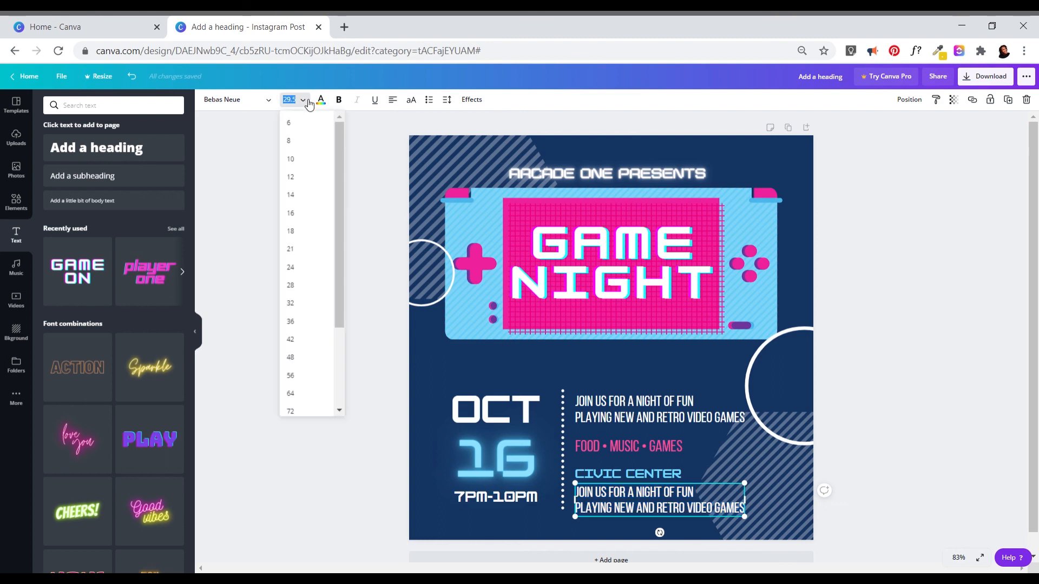
left_click(292, 178)
left_click(292, 100)
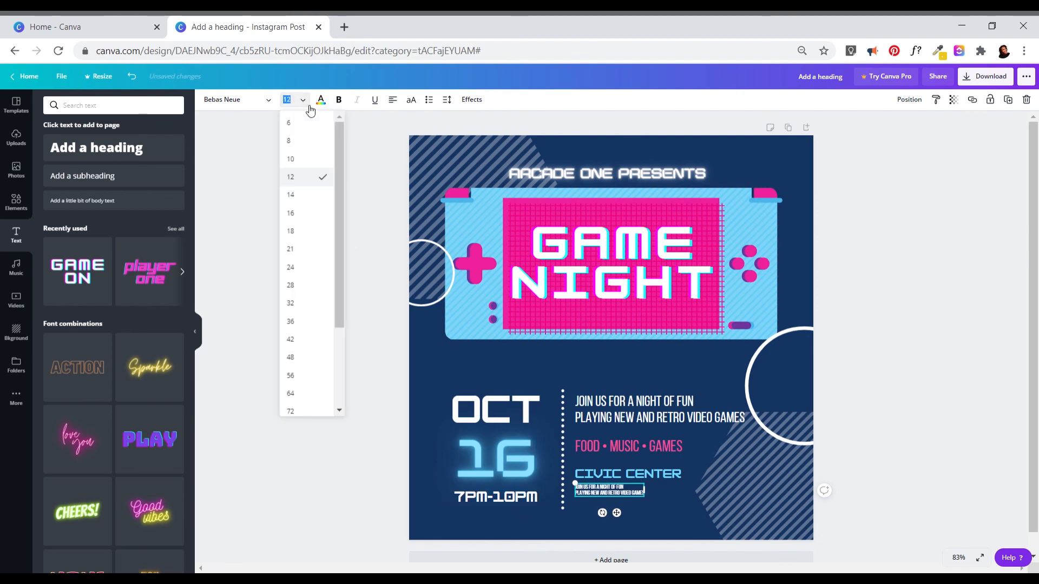
left_click(296, 229)
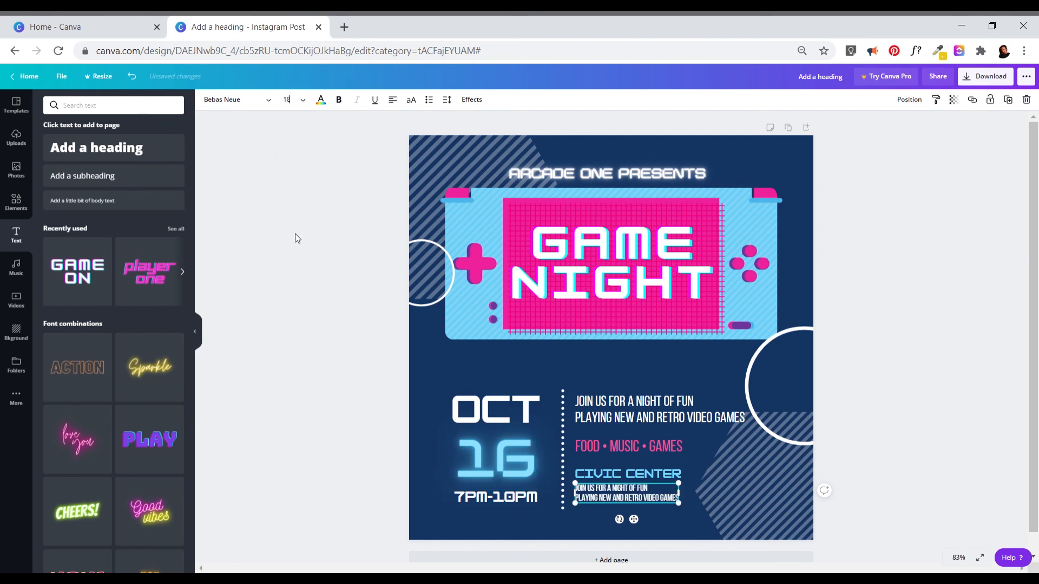
Replace the duplicated text below "CIVIC CENTER" with the venue's one-line street address and set it to font size 21.
triple_click(606, 493)
key("ctrl+a")
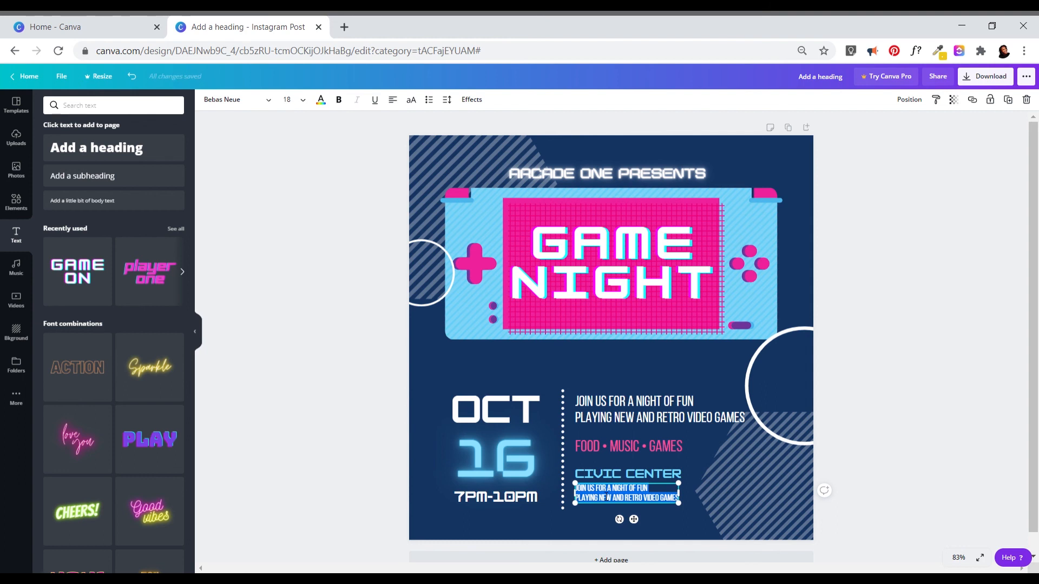
type("12345 MAIN STR")
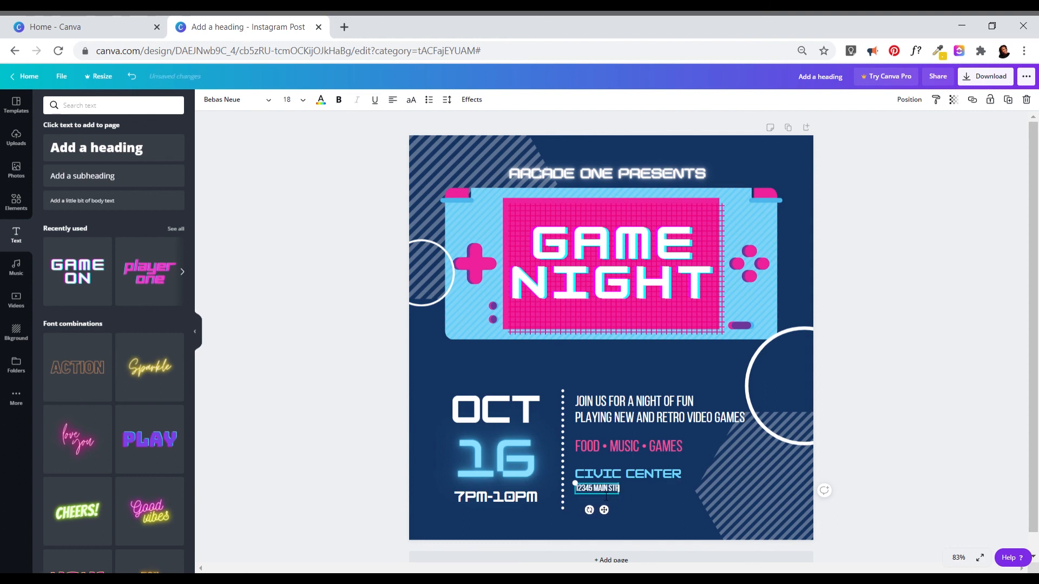
type("EET, CLEVELAND OH 12345")
key("ctrl+a")
left_click(236, 118)
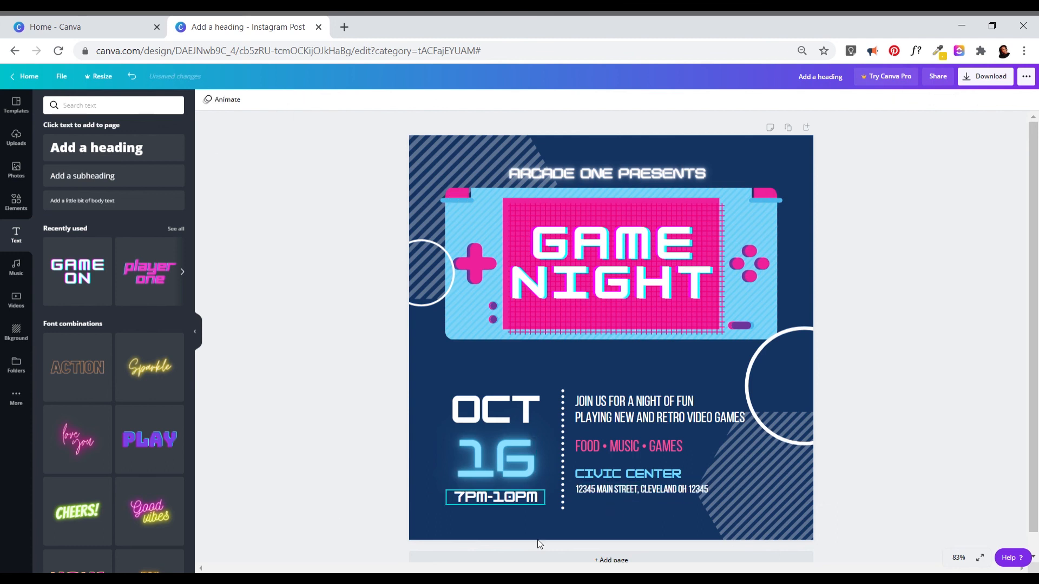
Nudge the address line and the "CIVIC CENTER" text slightly downward.
left_click(611, 490)
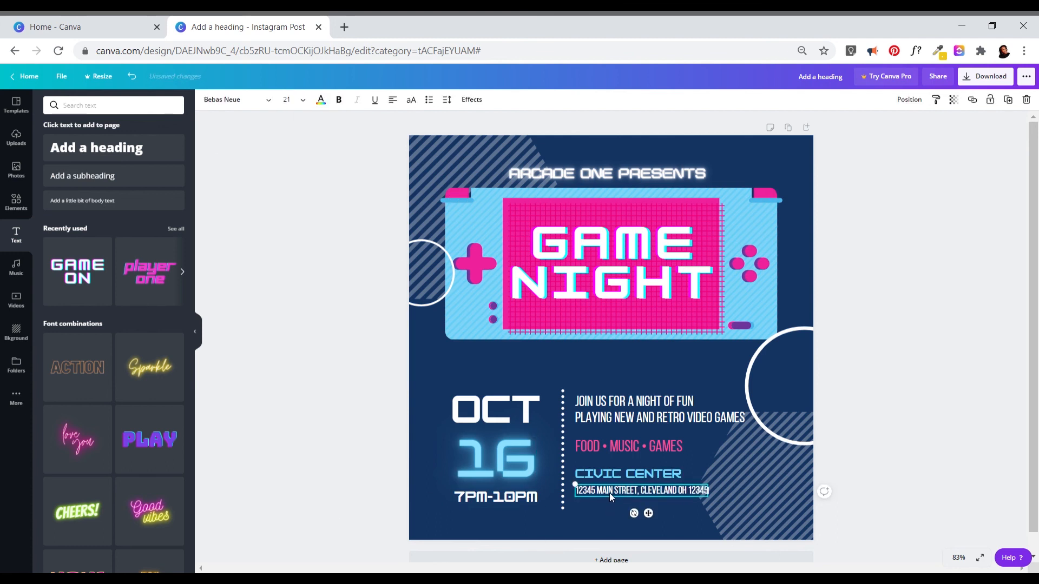
left_click(609, 474)
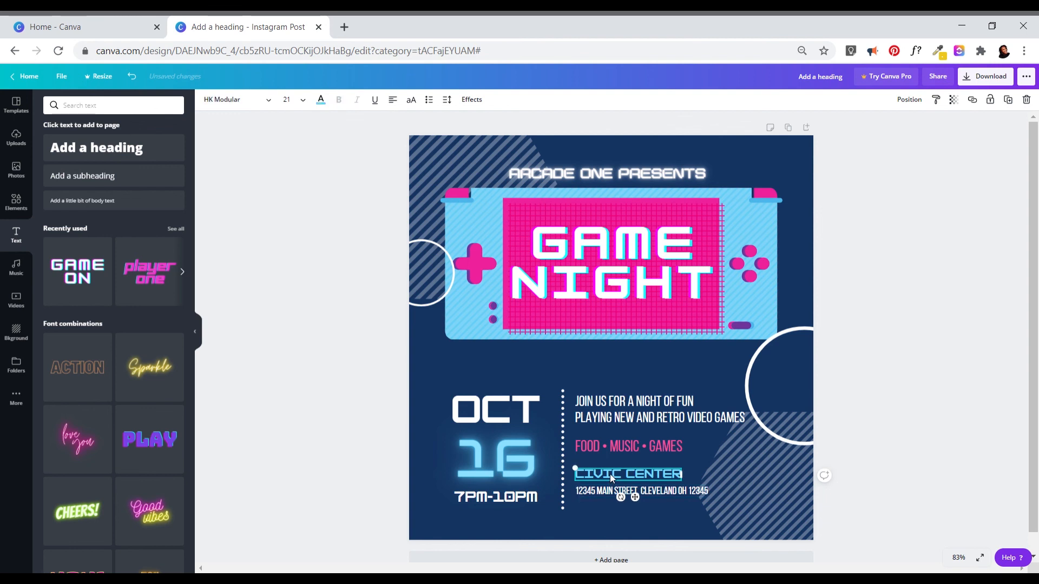
left_click(373, 428)
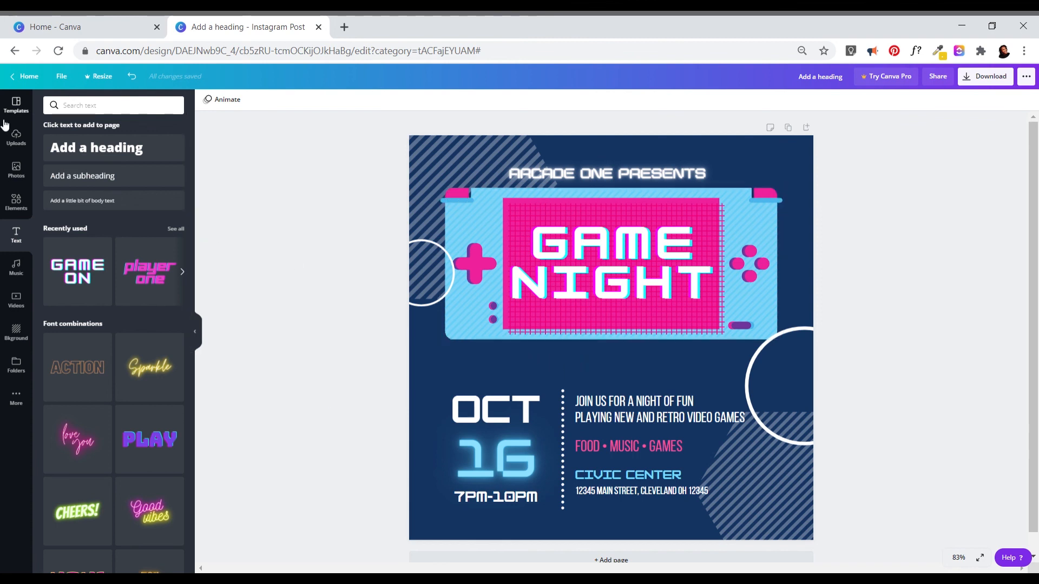
Search the elements for "circle" and add a small solid circle over the console's lower-right corner.
left_click(24, 215)
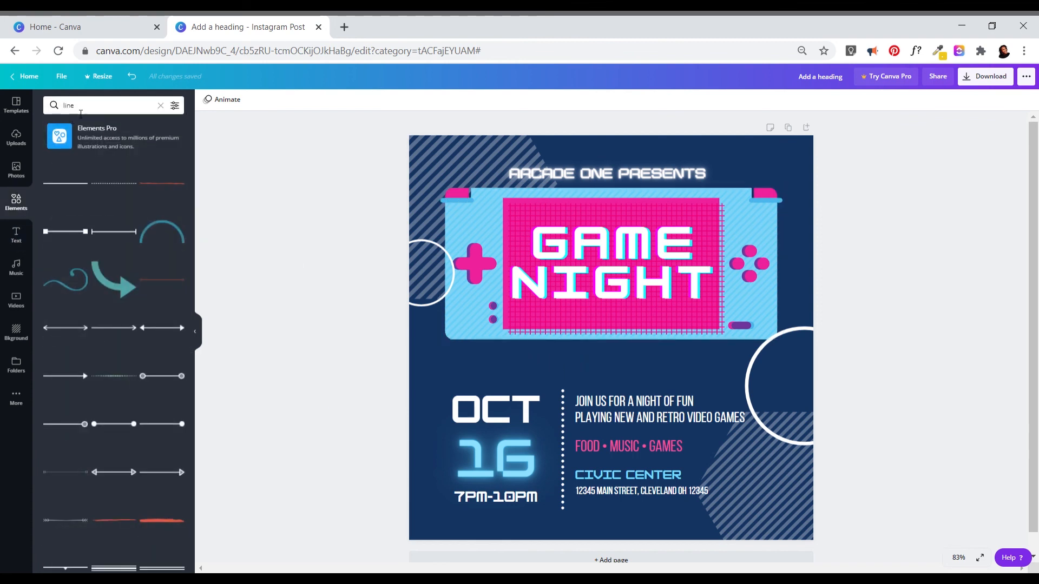
left_click(83, 110)
type("cir")
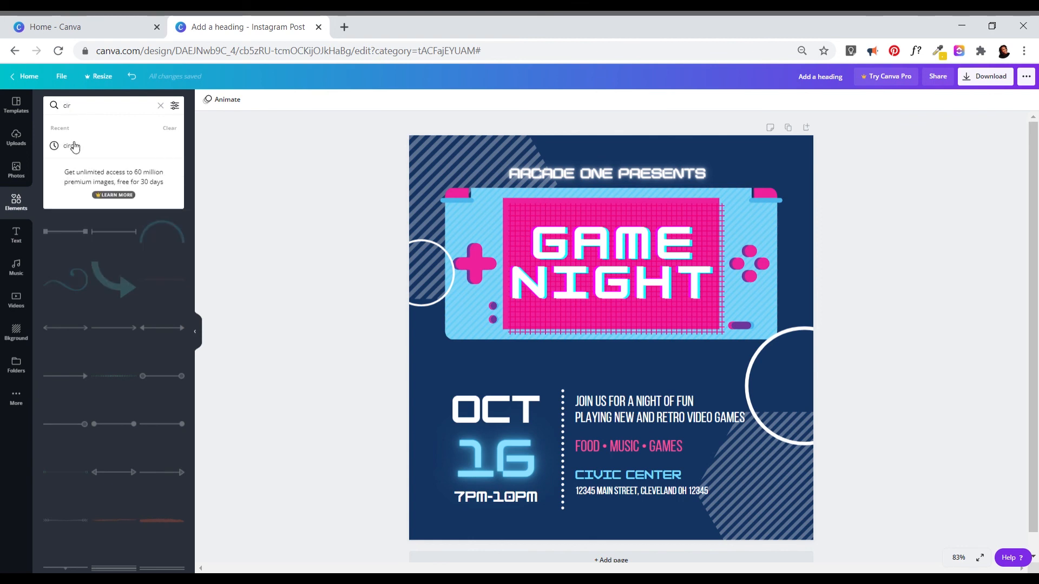
left_click(71, 145)
left_click_drag(65, 183, 754, 407)
left_click_drag(794, 464, 782, 374)
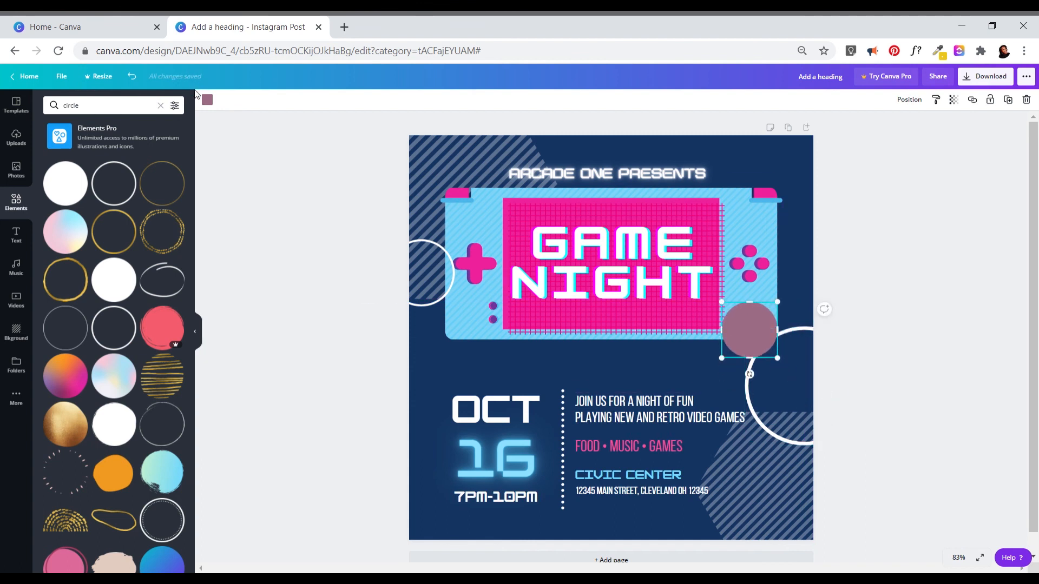
Recolor the solid circle pink and shift it slightly outward over the console's lower-right corner.
left_click(207, 101)
left_click(127, 191)
left_click(367, 353)
left_click_drag(752, 332, 767, 341)
left_click(383, 423)
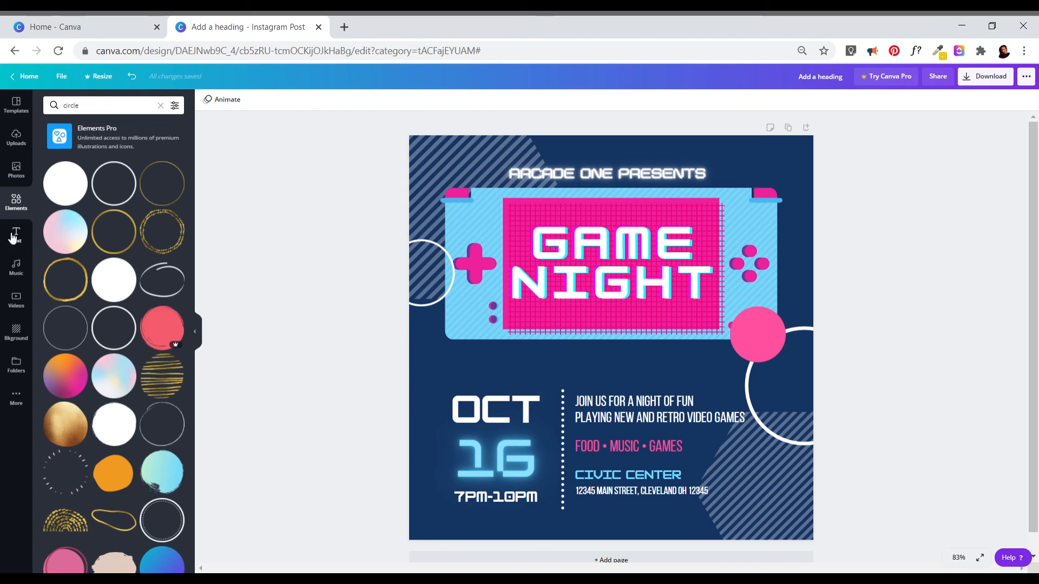
Add a heading reading "$5" in the HK Modular font.
left_click(16, 235)
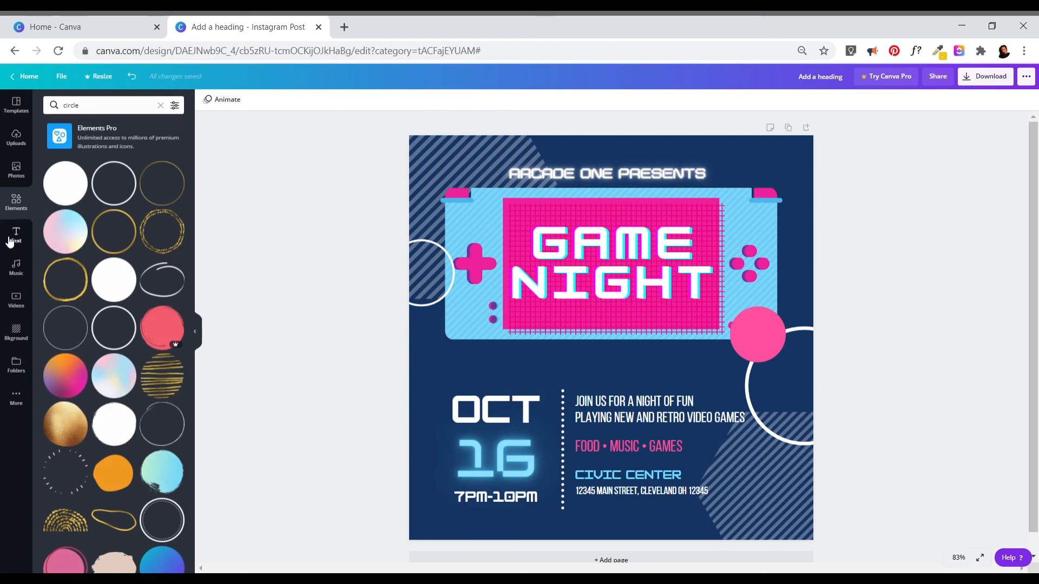
left_click_drag(76, 151, 420, 352)
left_click(232, 99)
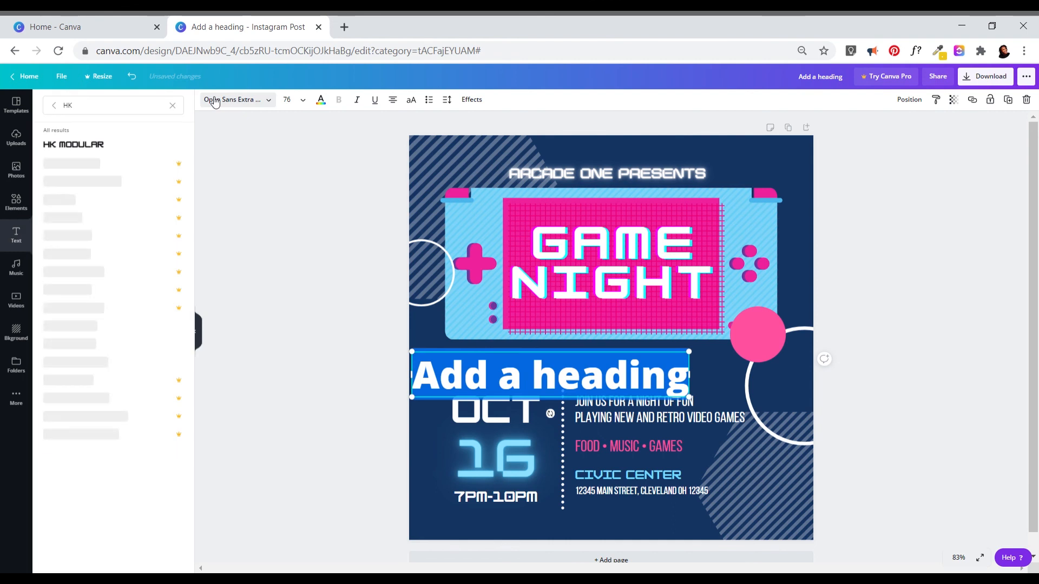
left_click(81, 145)
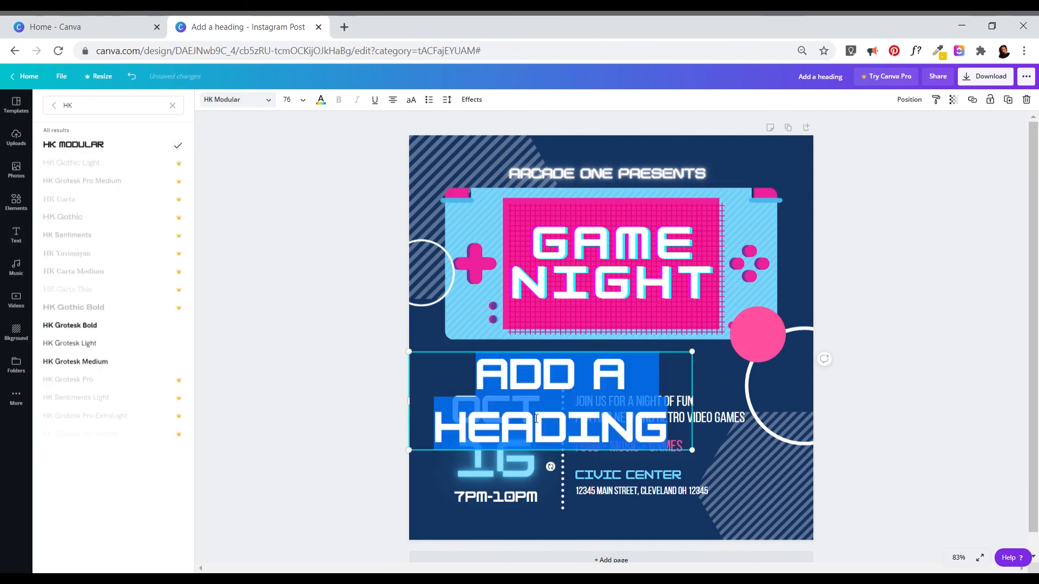
type("$5")
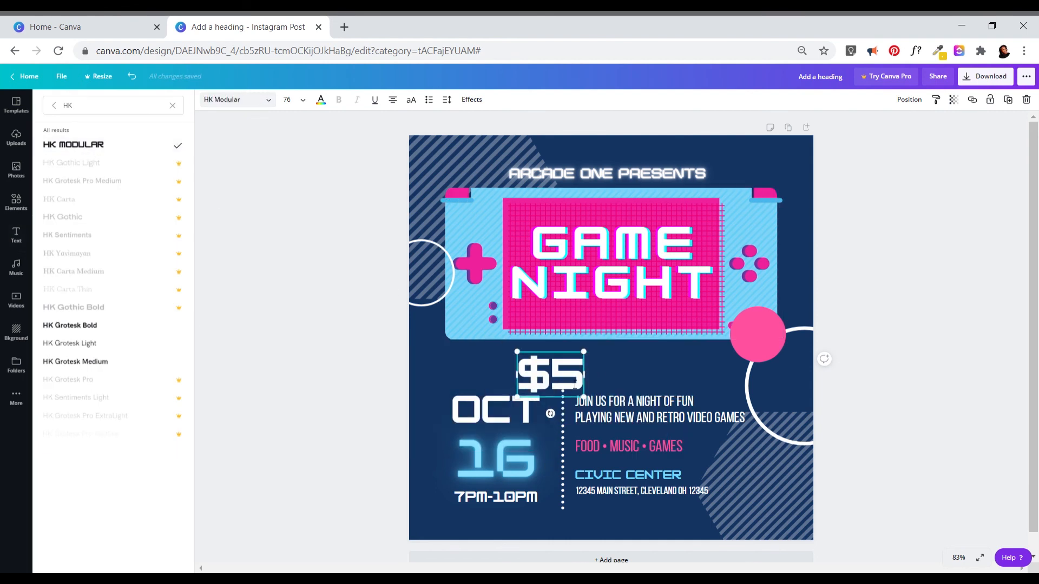
left_click(285, 340)
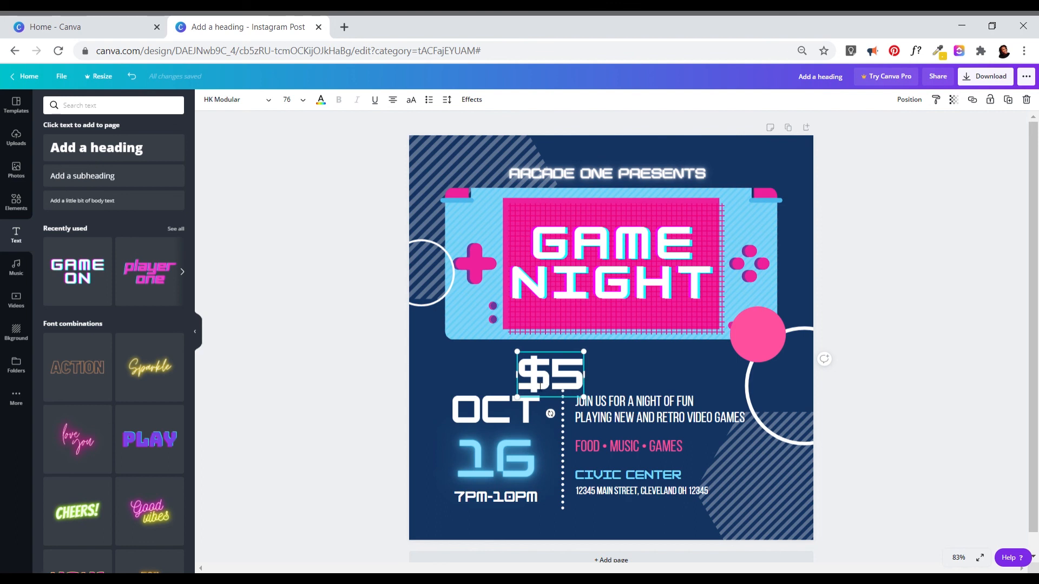
Shrink the "$5" text to font size 43.5 and position it inside the pink circle.
left_click_drag(529, 375, 756, 332)
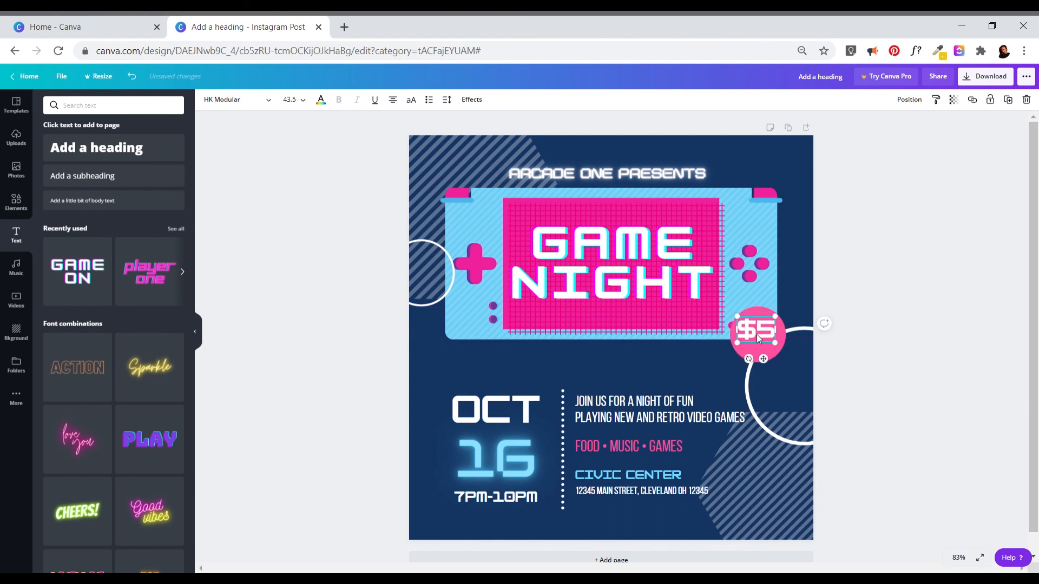
key("Down")
key("Down")
key("Down")
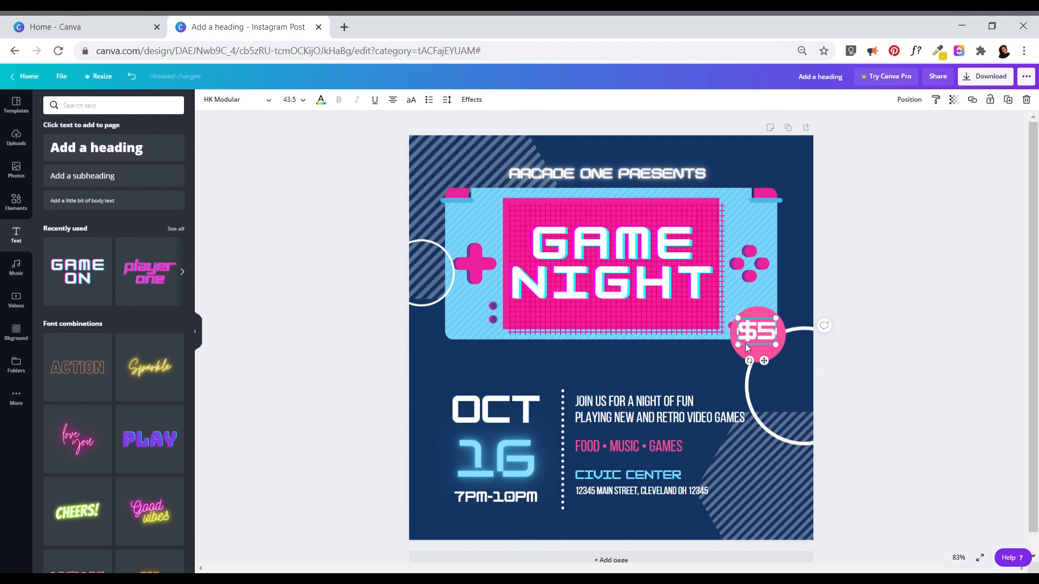
Duplicate the invitation text just above the original and replace the copy's wording with "ADMISSION".
left_click(617, 394)
left_click(615, 408)
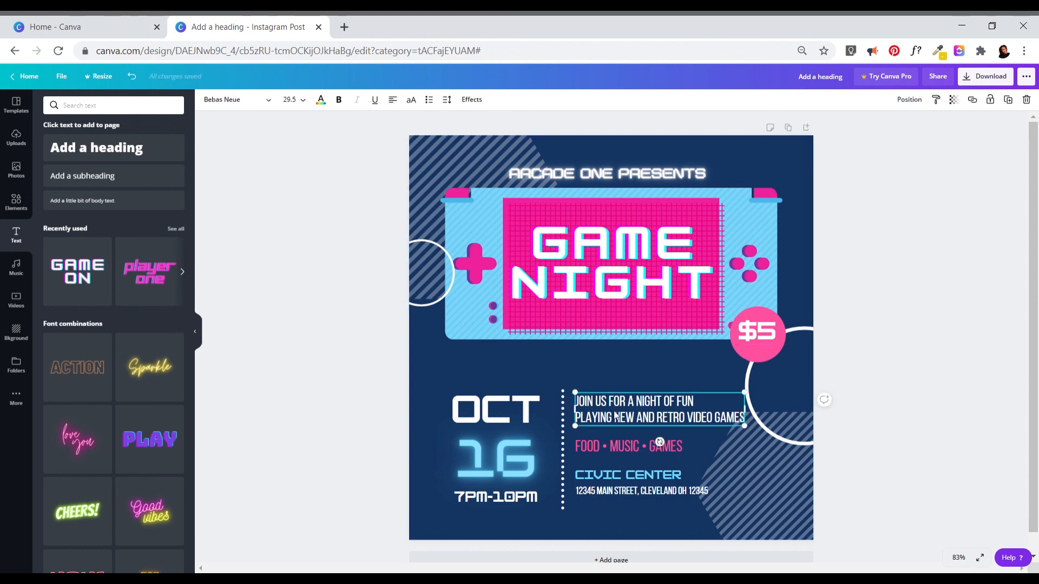
left_click_drag(615, 417, 612, 374)
double_click(612, 375)
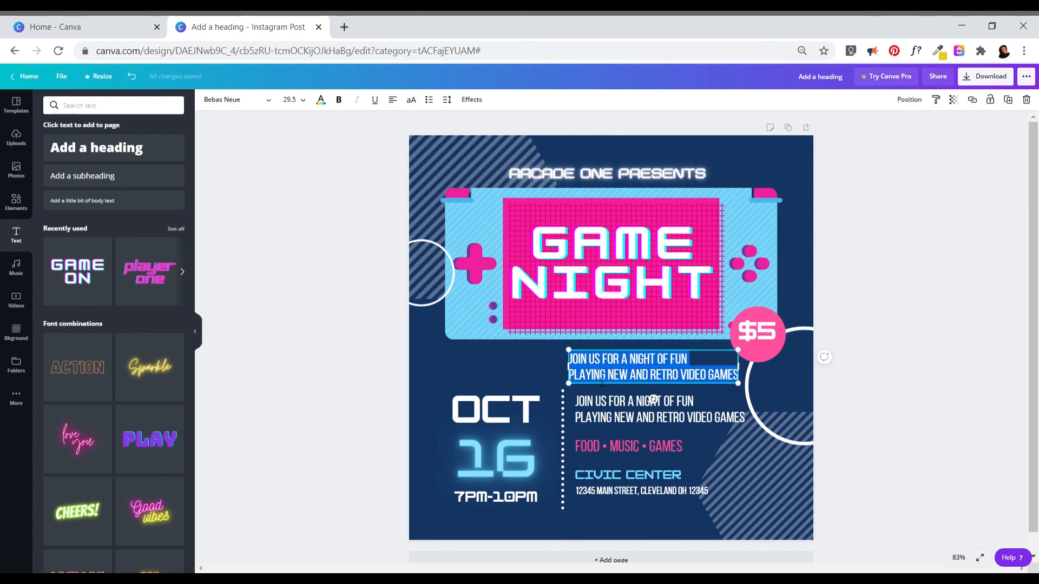
key("BackSpace")
type("ADMISSION")
key("Escape")
key("Escape")
Place the "ADMISSION" text beneath "$5" in the pink circle and set its font size to 18.
left_click_drag(593, 360, 757, 349)
left_click(293, 100)
left_click(292, 181)
left_click(294, 100)
left_click(299, 214)
left_click(362, 238)
left_click(822, 323)
left_click(759, 350)
left_click(293, 100)
left_click(307, 231)
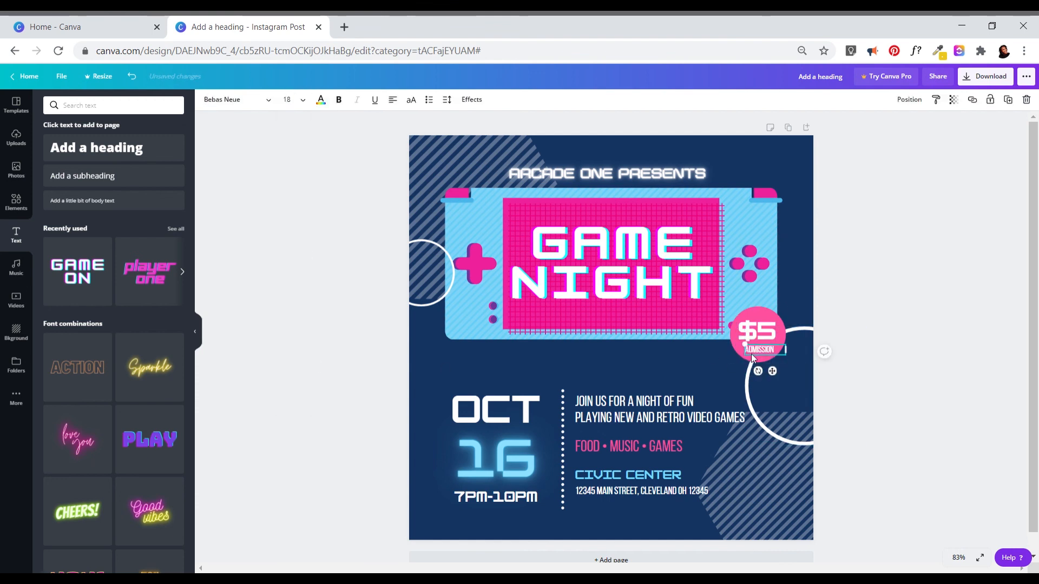
Slightly enlarge the pink price circle and move the white ring at the design's left edge a little lower.
left_click(756, 331)
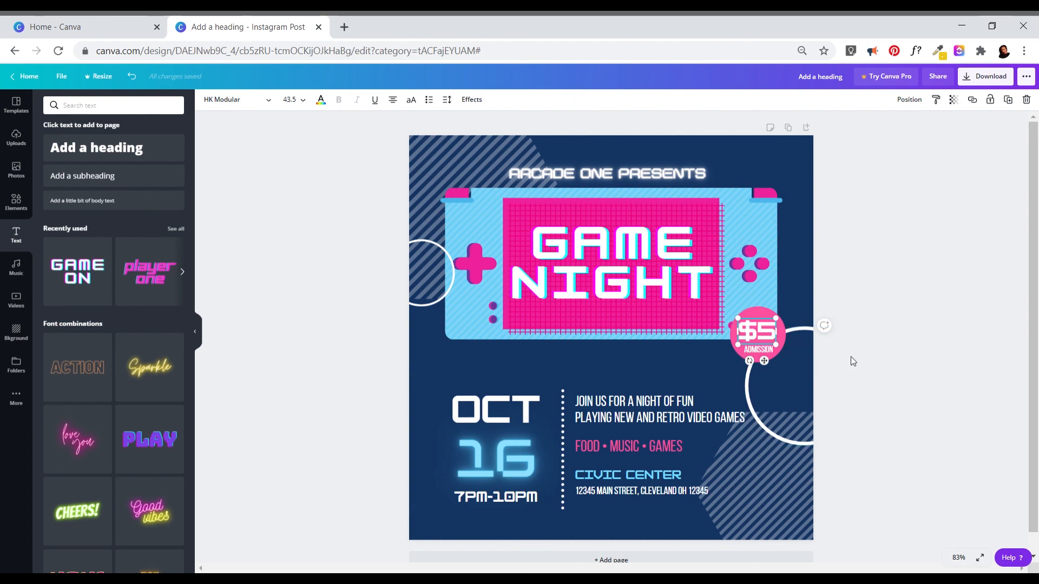
left_click(763, 314)
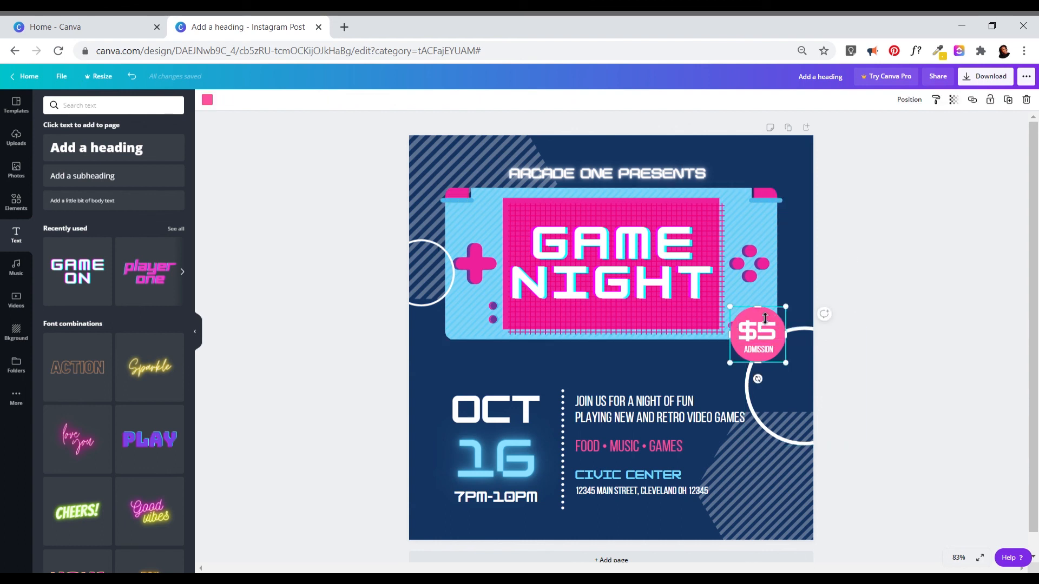
left_click_drag(731, 363, 744, 360)
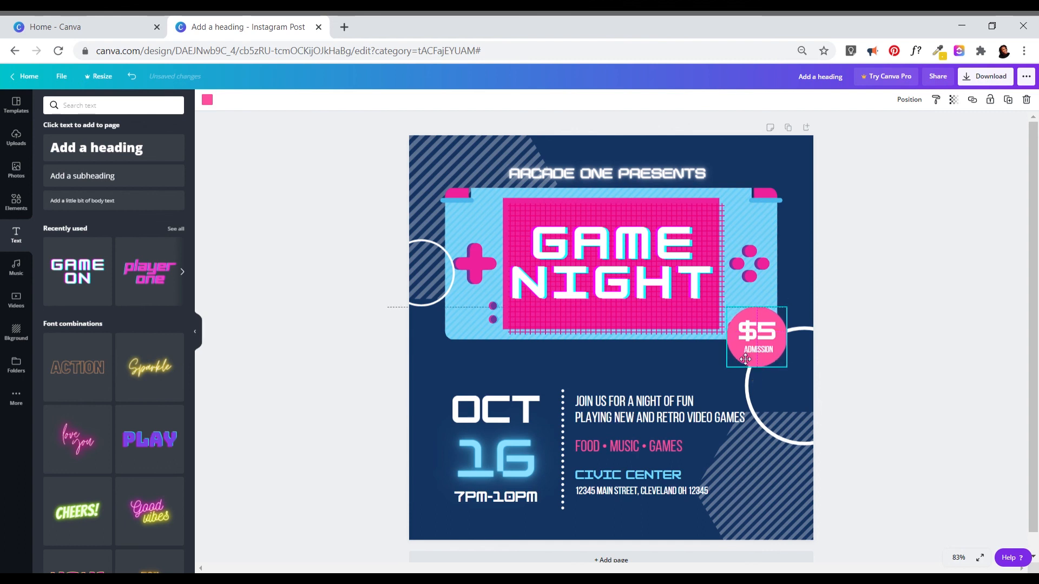
left_click(382, 364)
left_click_drag(431, 309, 430, 327)
Rewrap the invitation so its first line ends with "PLAYING", and shift the highlights and venue lines slightly down.
left_click(612, 420)
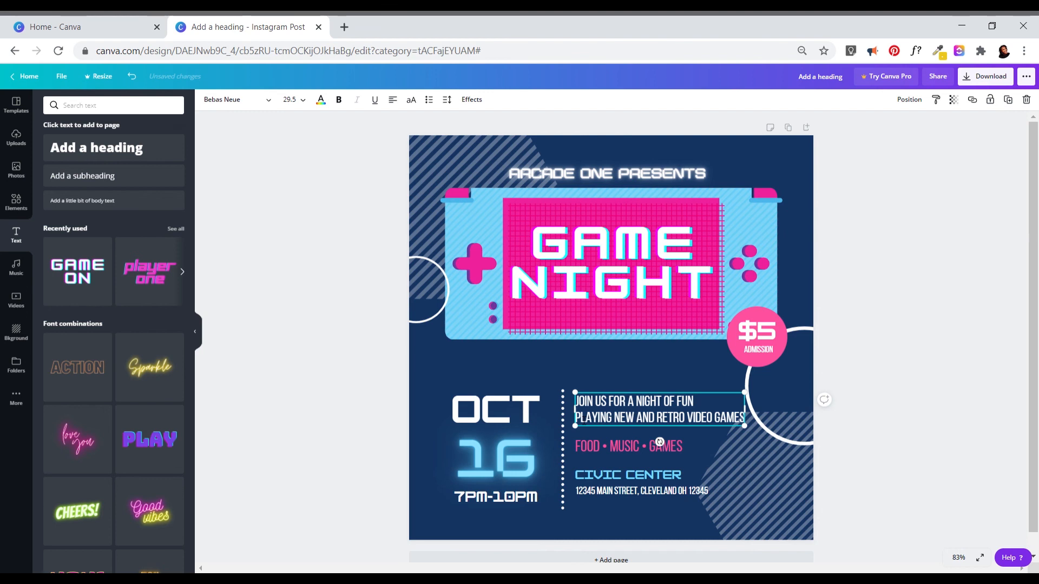
key("BackSpace")
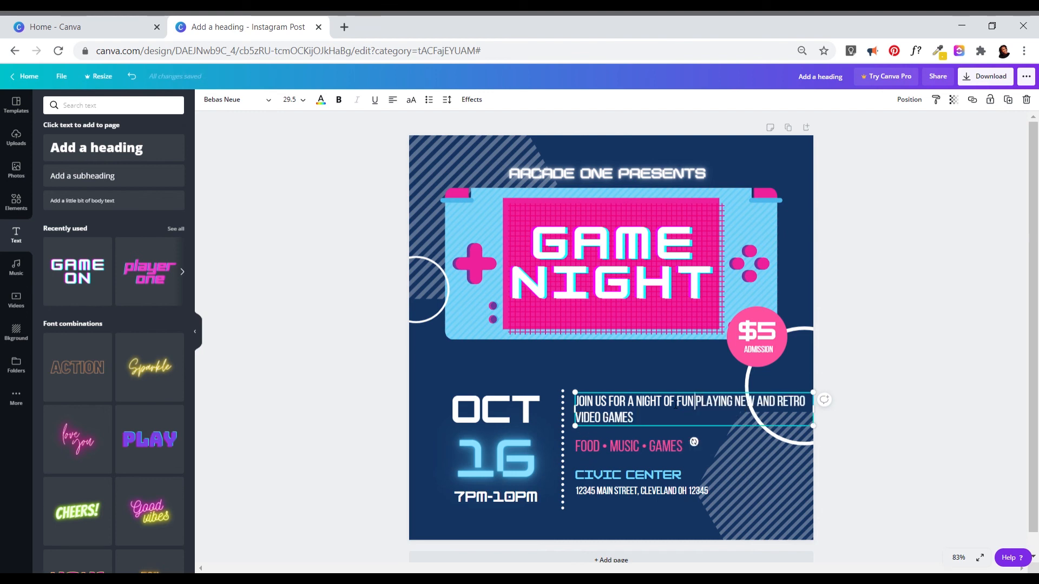
left_click_drag(589, 448, 590, 453)
left_click(595, 475)
left_click(595, 491, "shift")
left_click_drag(595, 491, 595, 494)
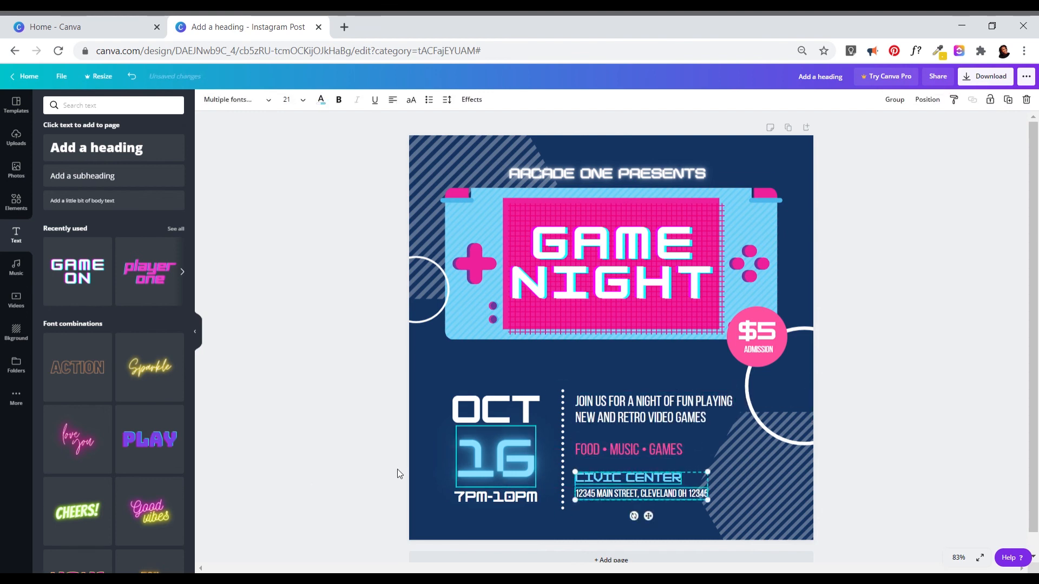
left_click(368, 445)
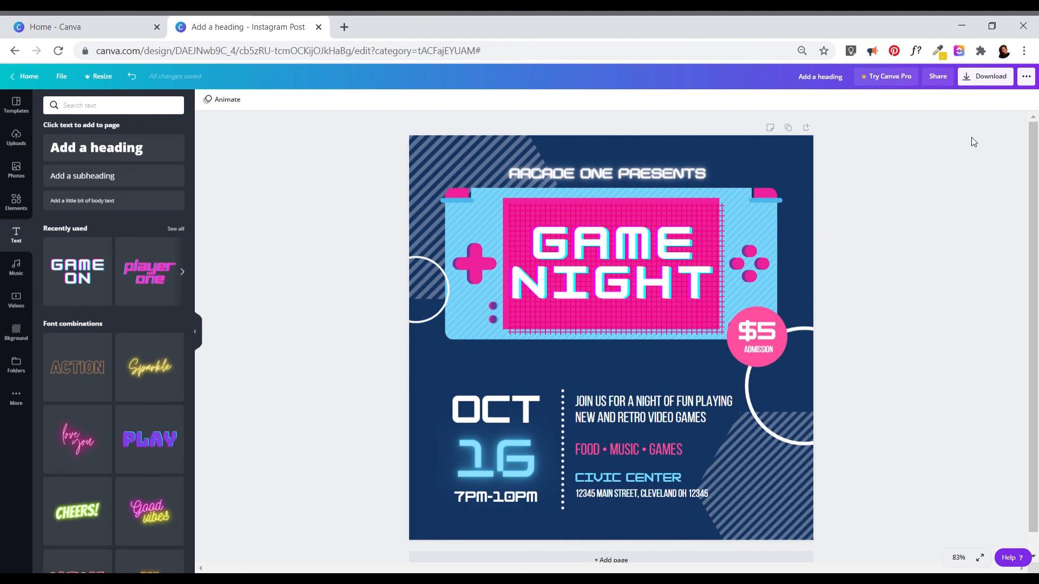
Download the finished design as a PNG file.
left_click(1001, 81)
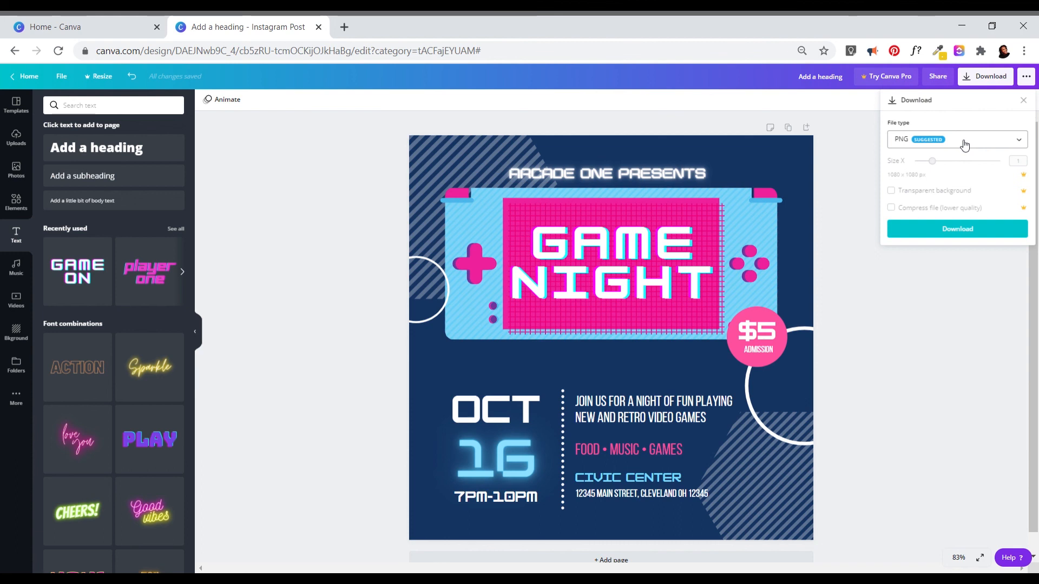
left_click(964, 145)
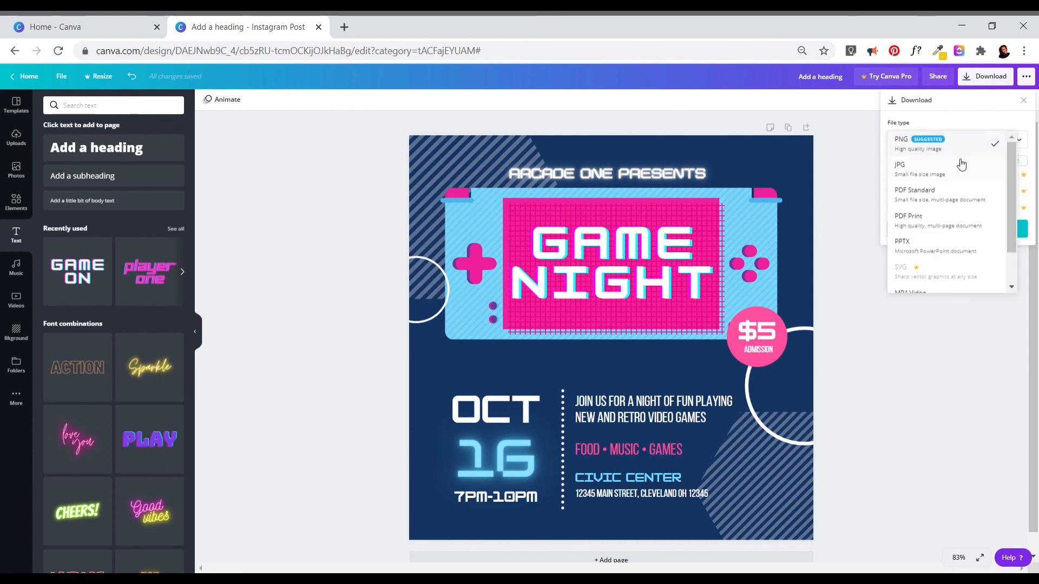
left_click(976, 119)
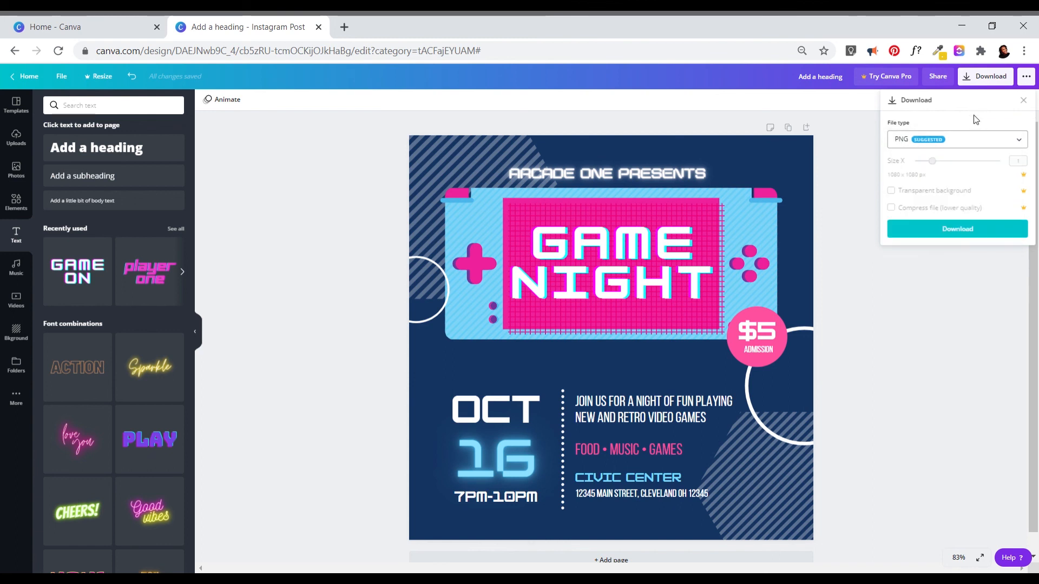
left_click(935, 232)
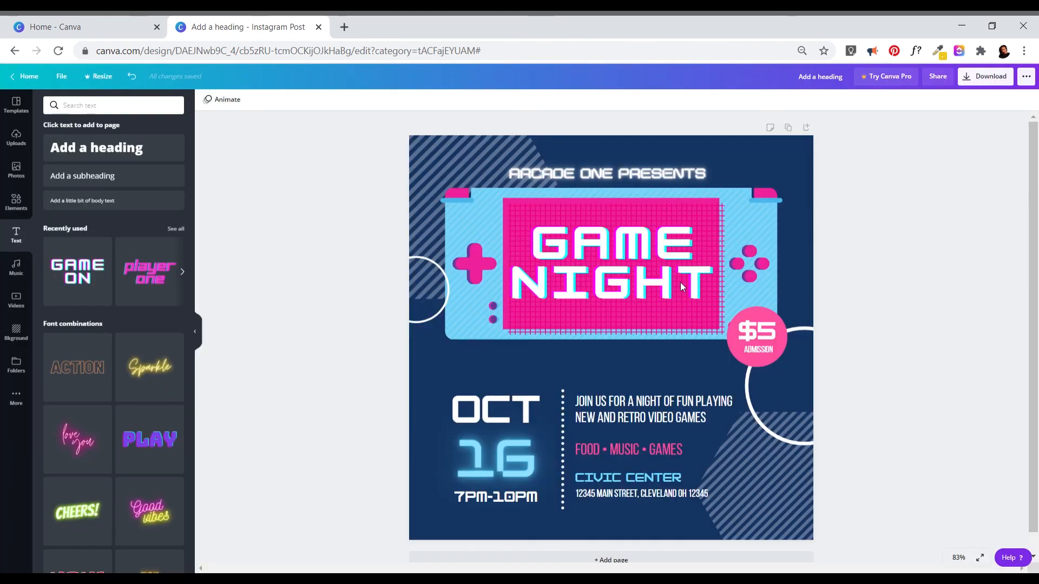